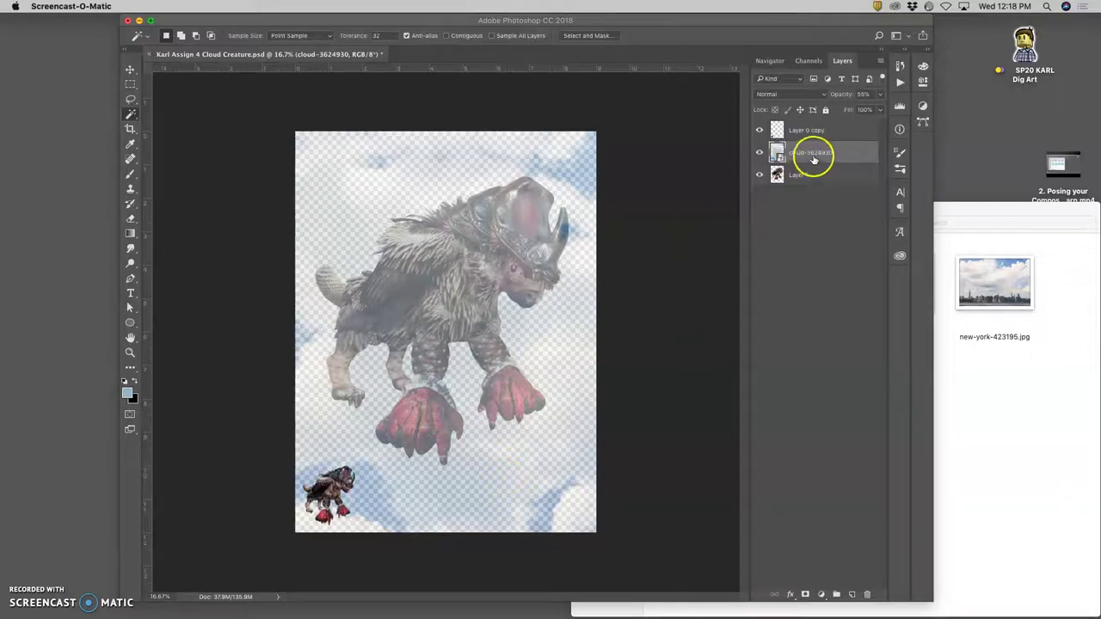
- Raise the cloud layer's opacity to 100%, then toggle its visibility to check the creature beneath
click(824, 153)
click(879, 94)
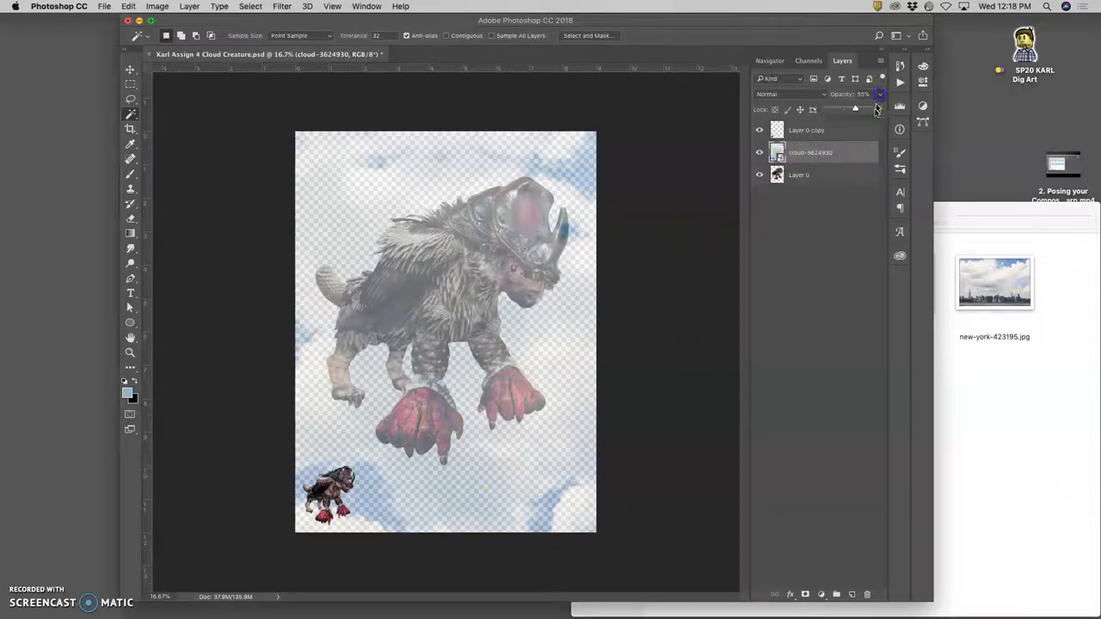
mouse_move(872, 105)
mouse_down()
mouse_move(856, 109)
mouse_move(879, 110)
mouse_up()
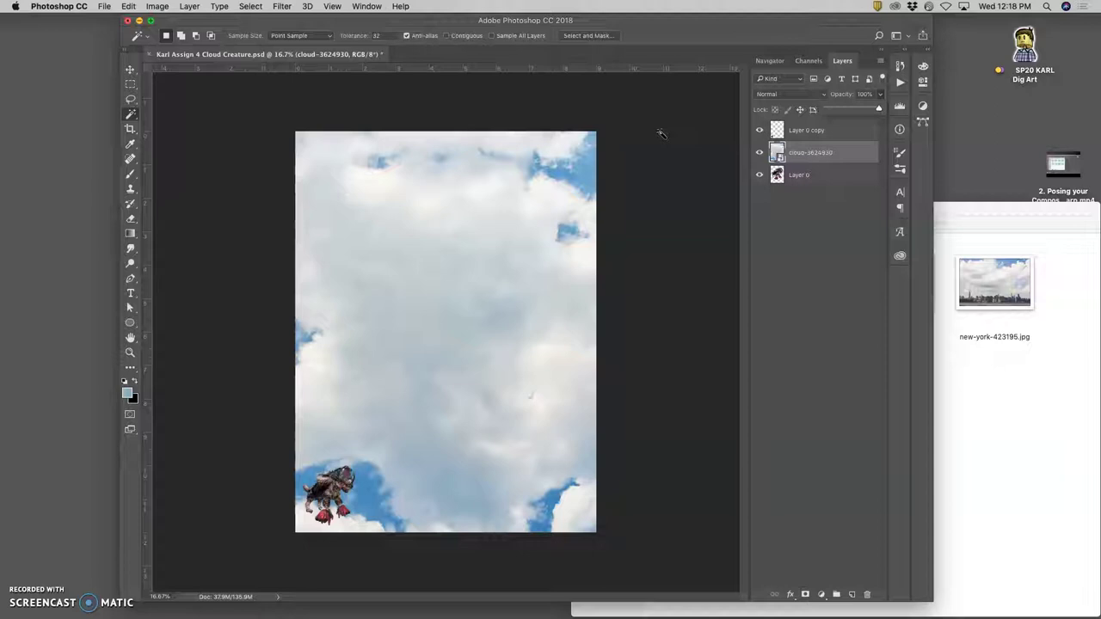
click(758, 152)
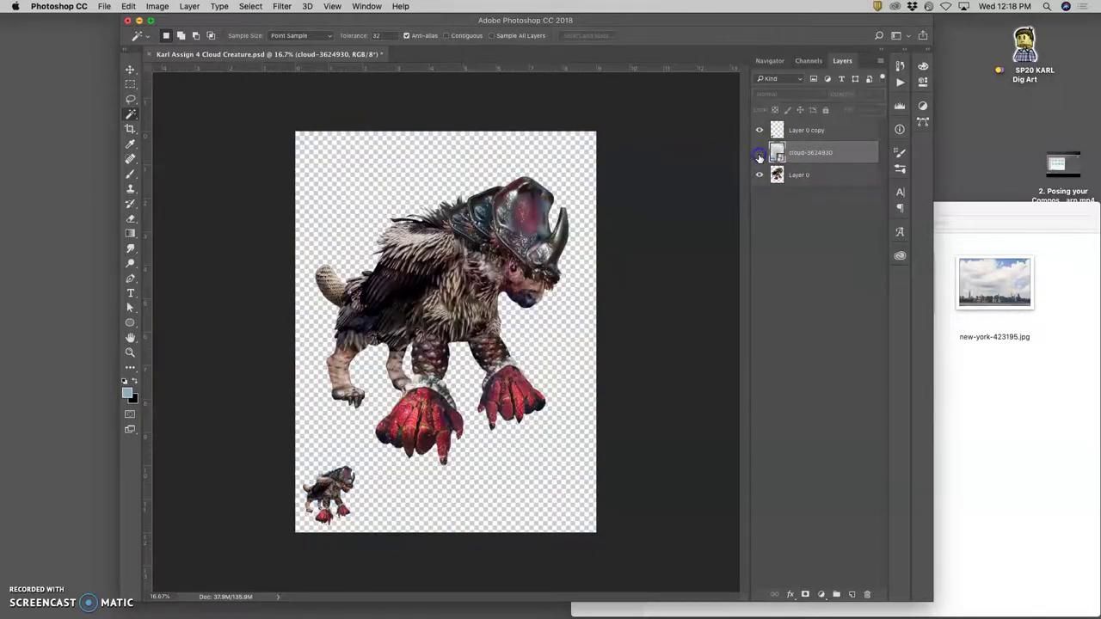
click(758, 154)
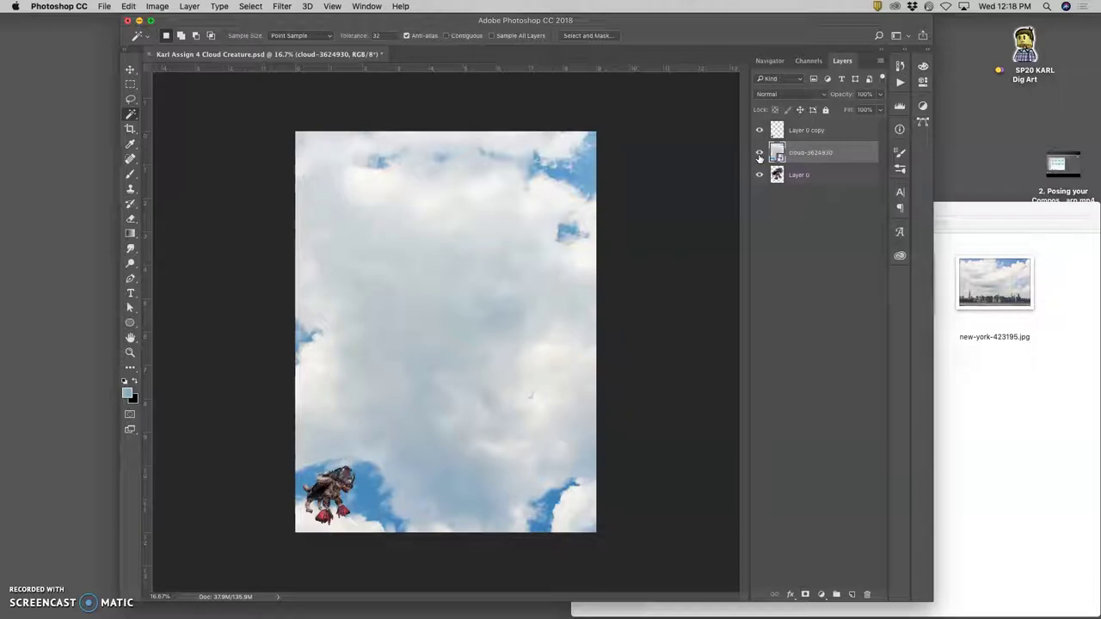
- Rasterize the cloud layer
drag(764, 157, 812, 157)
right_click(784, 155)
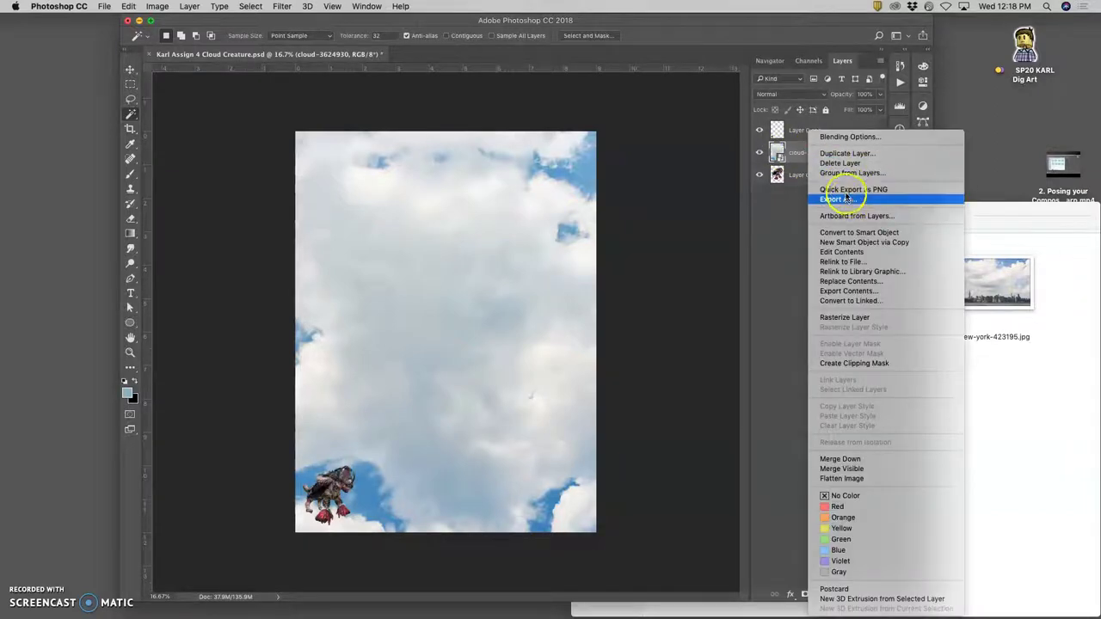
click(850, 317)
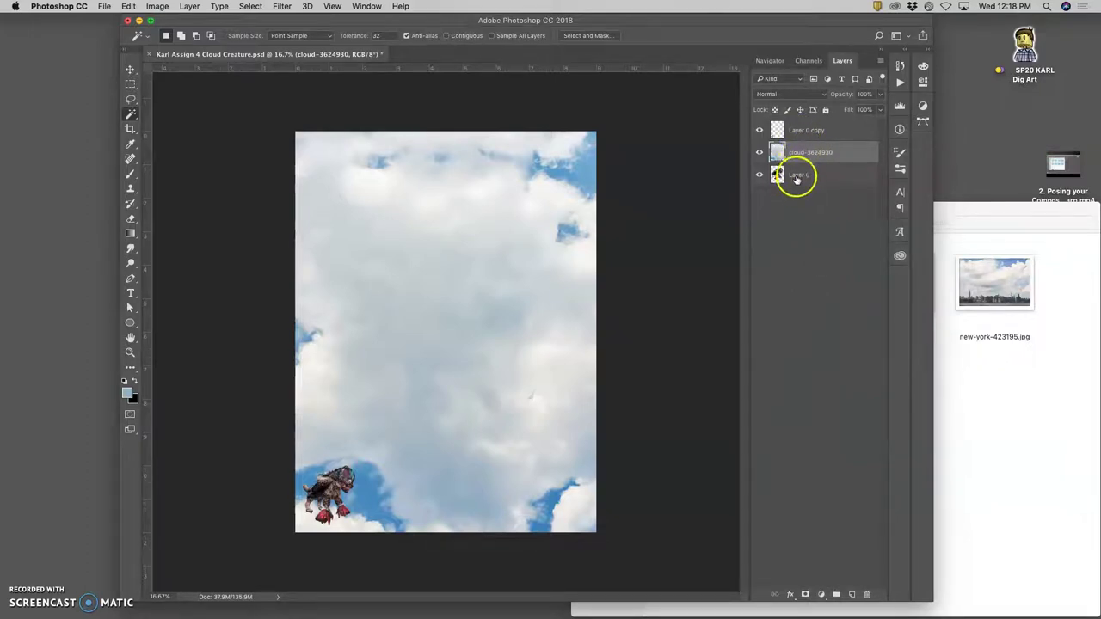
- Move Layer 0 to the top with the clouds below it, then toggle layers to check the stack
drag(796, 178, 819, 142)
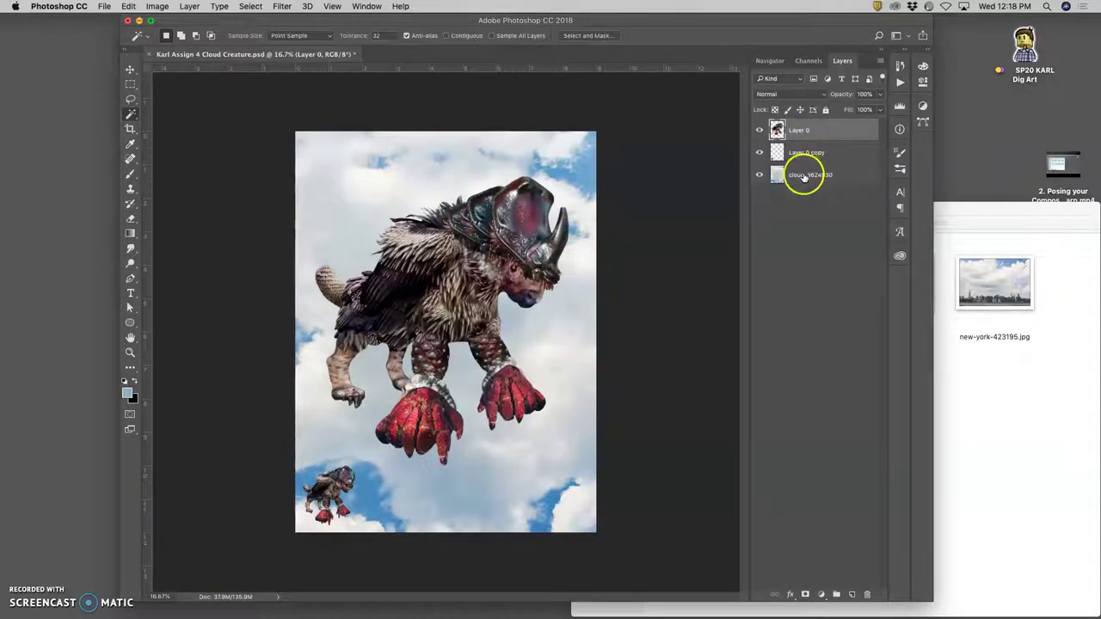
drag(800, 148, 802, 153)
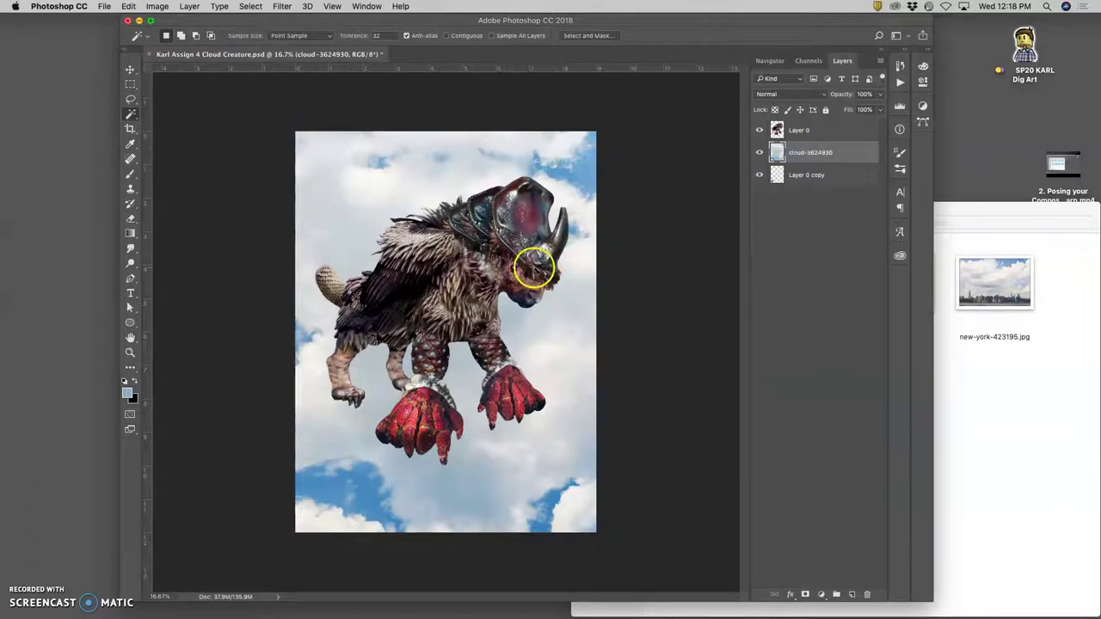
click(798, 133)
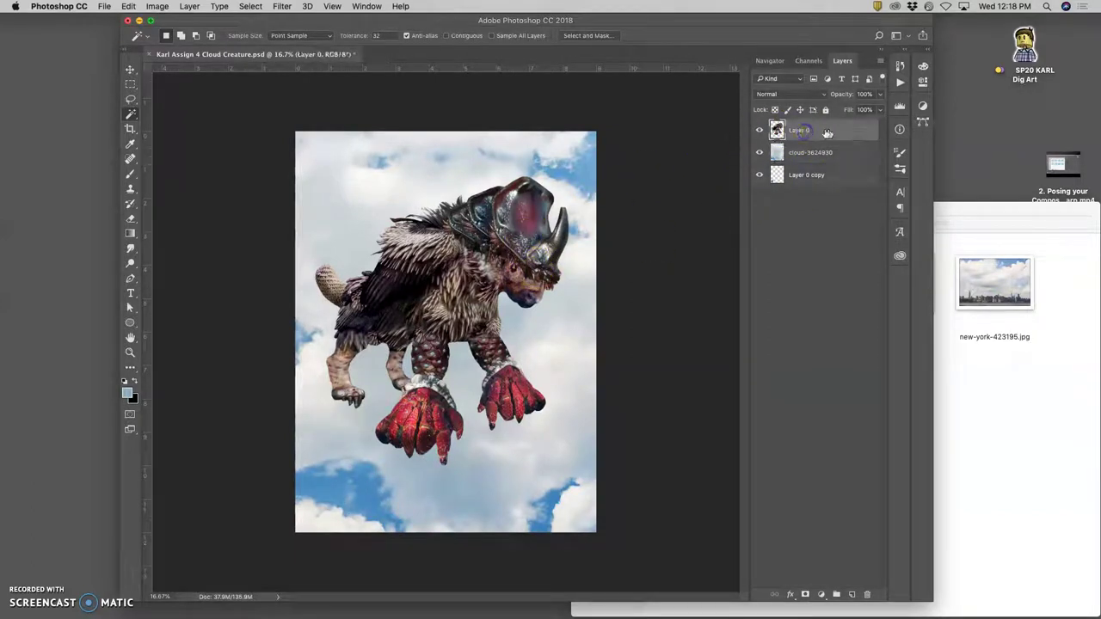
click(760, 129)
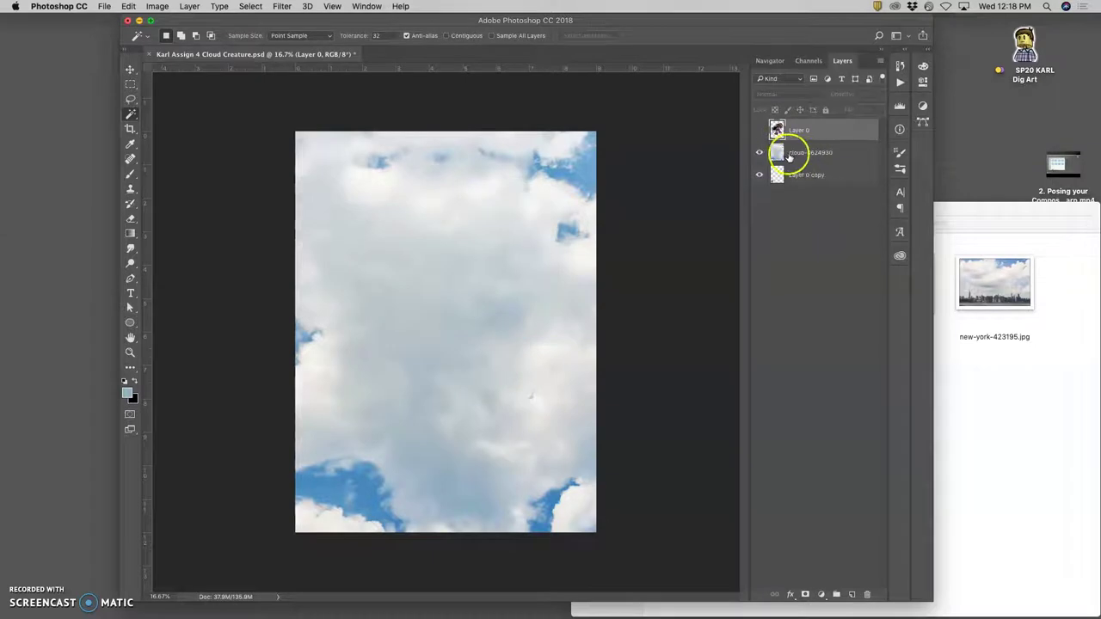
click(788, 156)
click(759, 152)
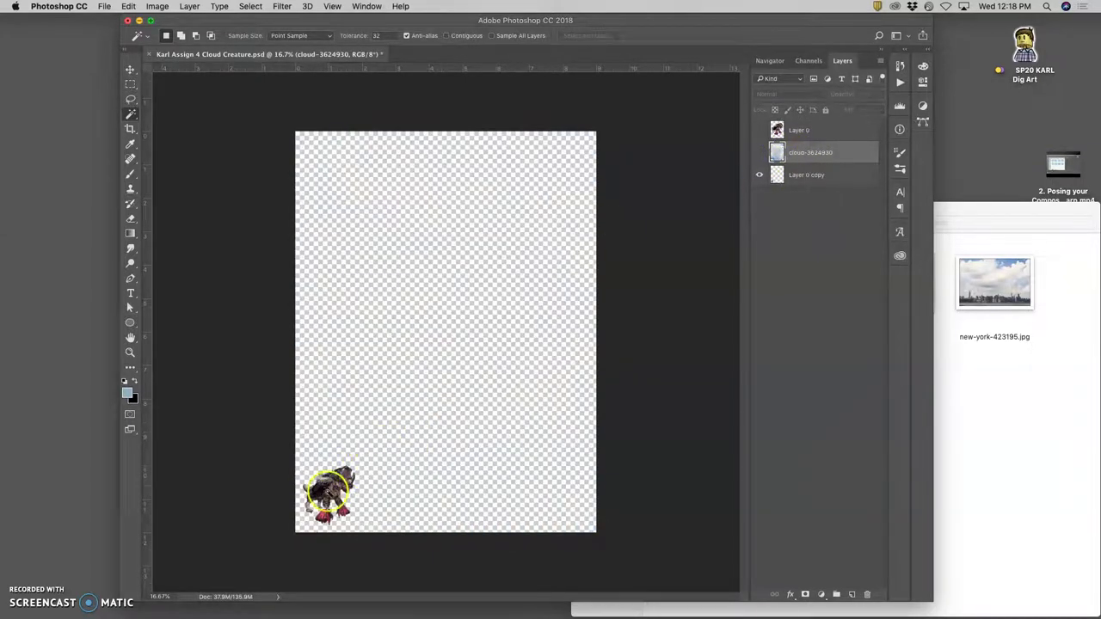
click(759, 152)
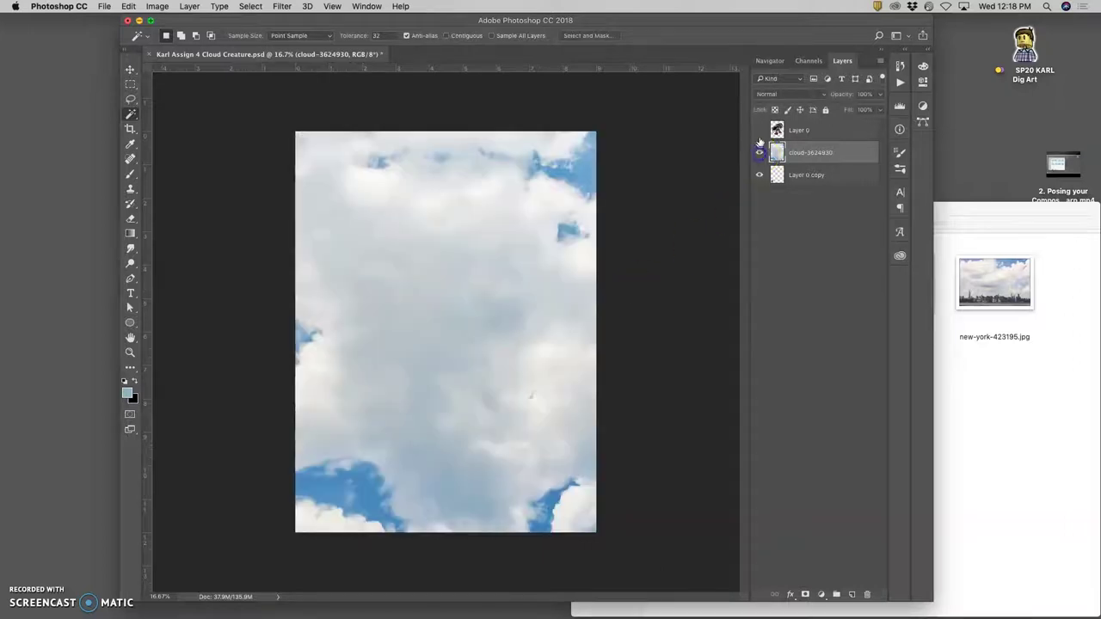
- Show and select Layer 0, then Magic Wand-select the sky around the creature
click(759, 130)
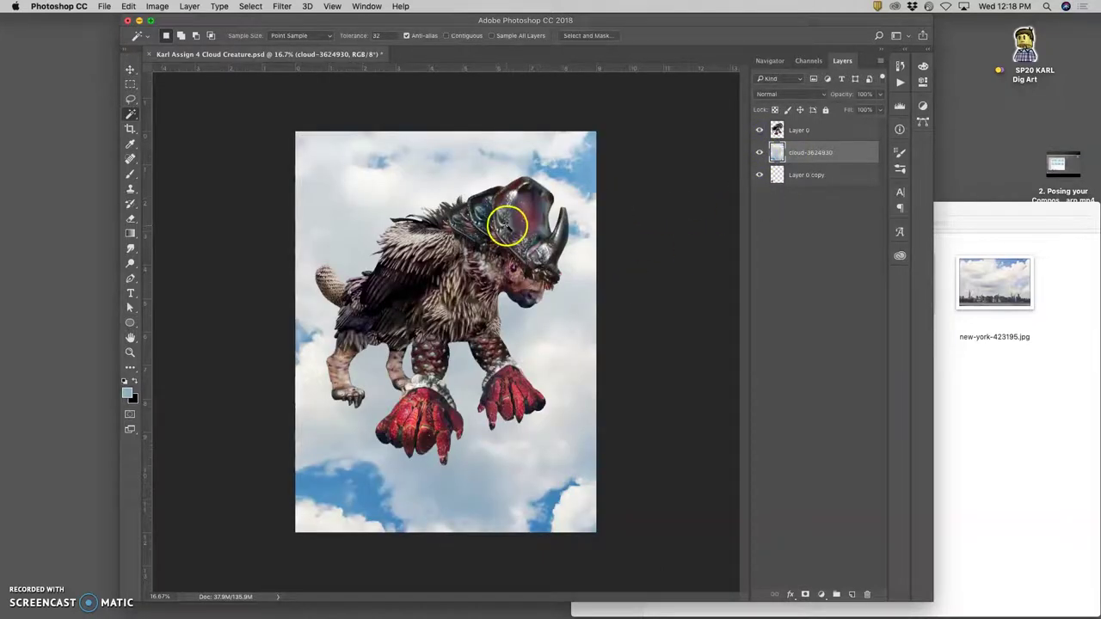
click(794, 132)
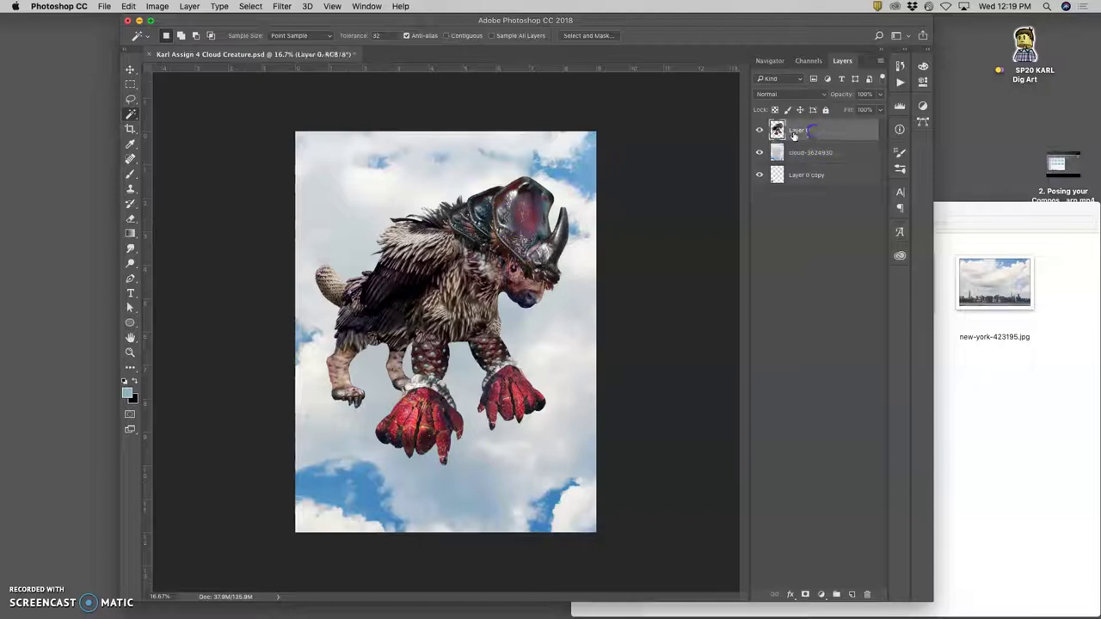
click(801, 134)
click(445, 170)
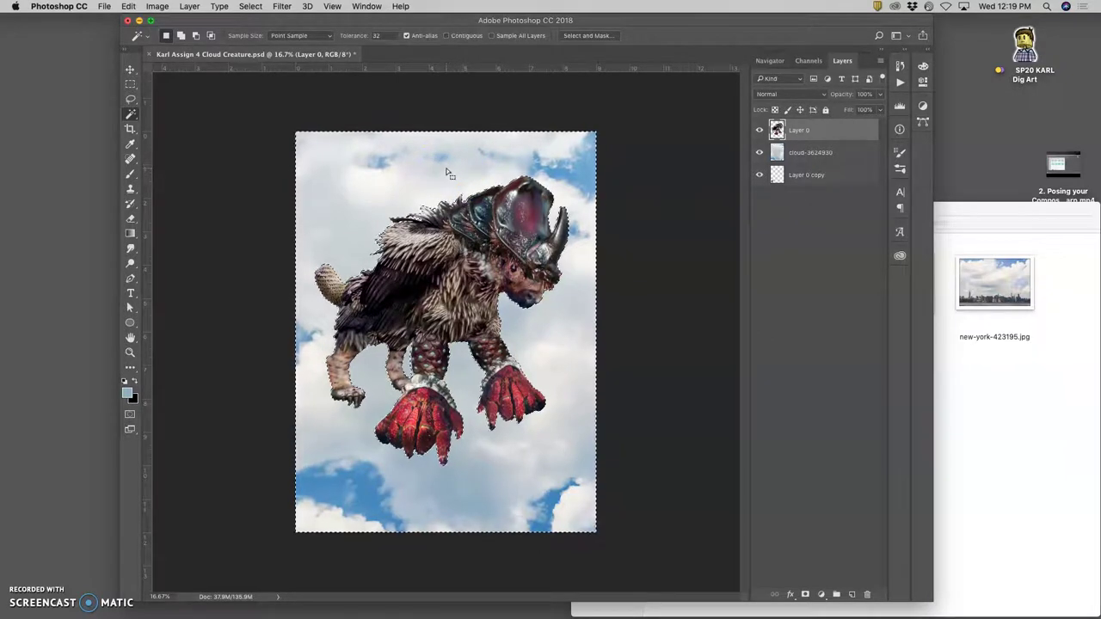
- Zoom in to 200% around the legs and claws and add the sky strip beside the leg
key(super+plus)
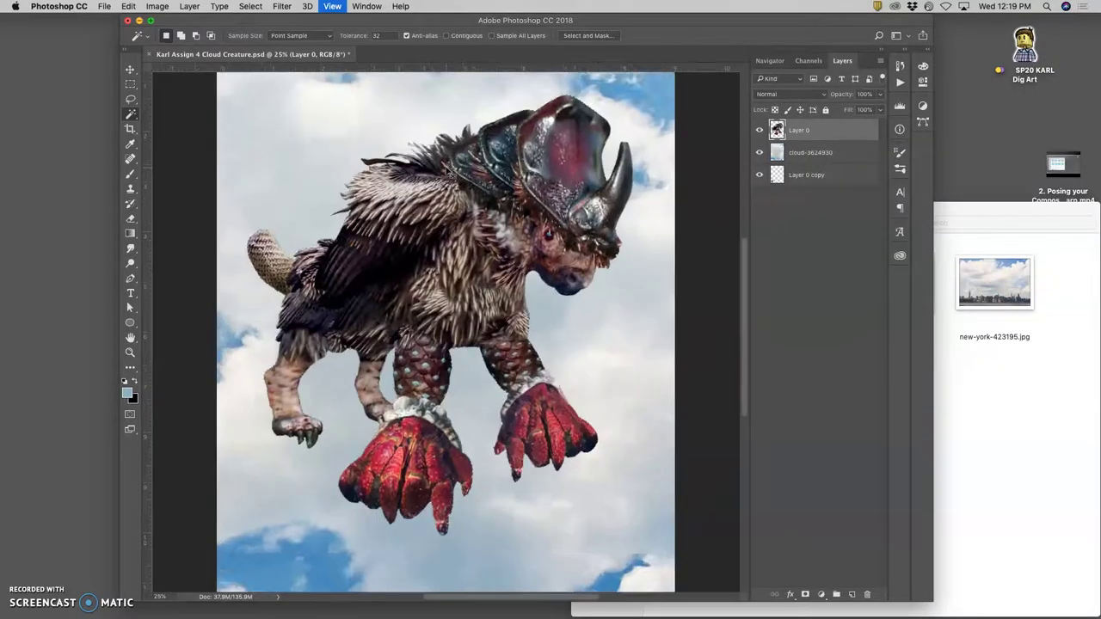
key(super+plus)
key(super+plus)
key(super+plus)
key(super+plus)
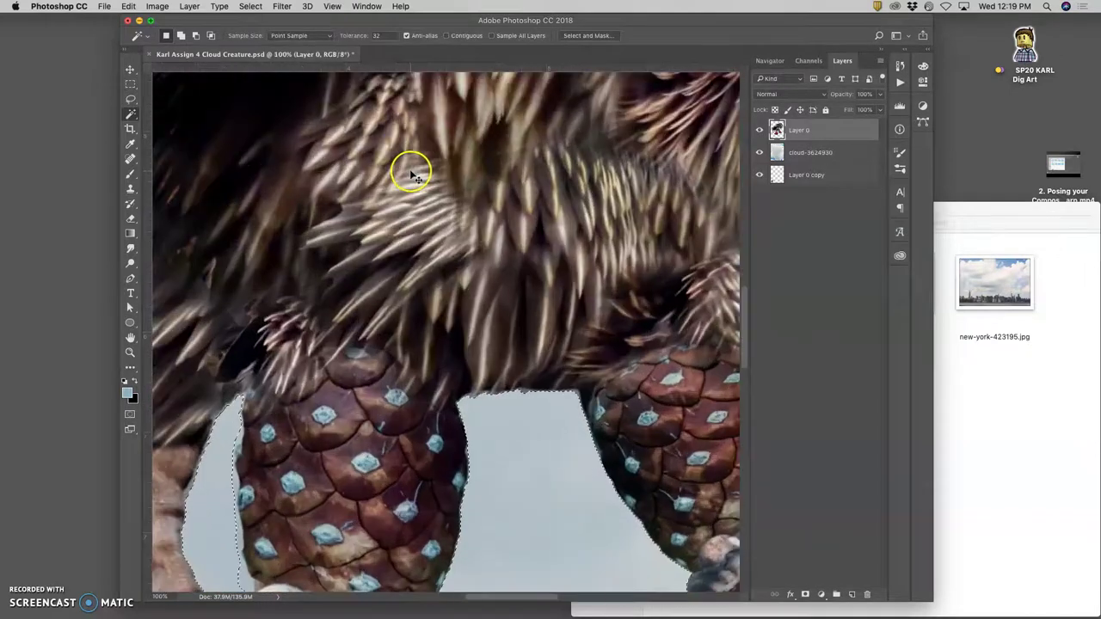
key(super+plus)
scroll(527, 419, down, 5)
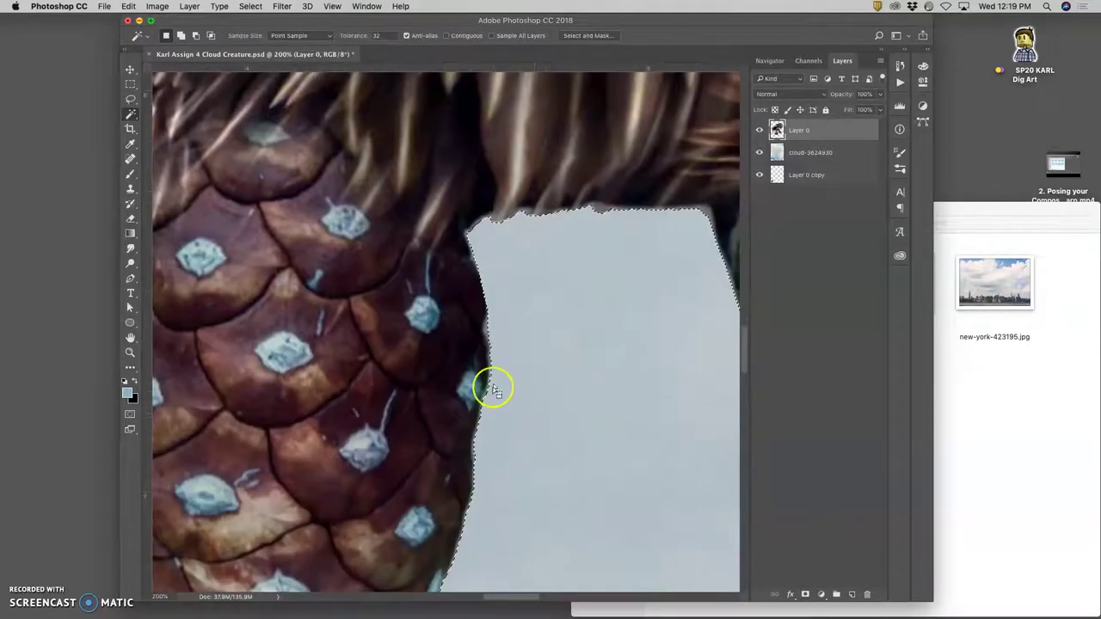
scroll(520, 312, down, 10)
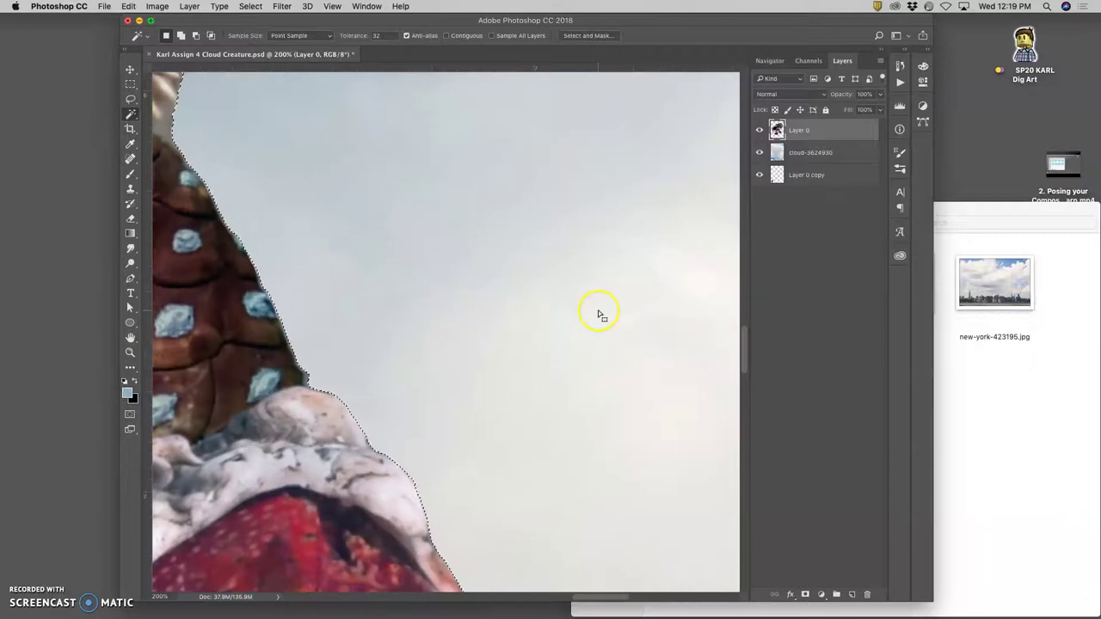
scroll(449, 304, up, 15)
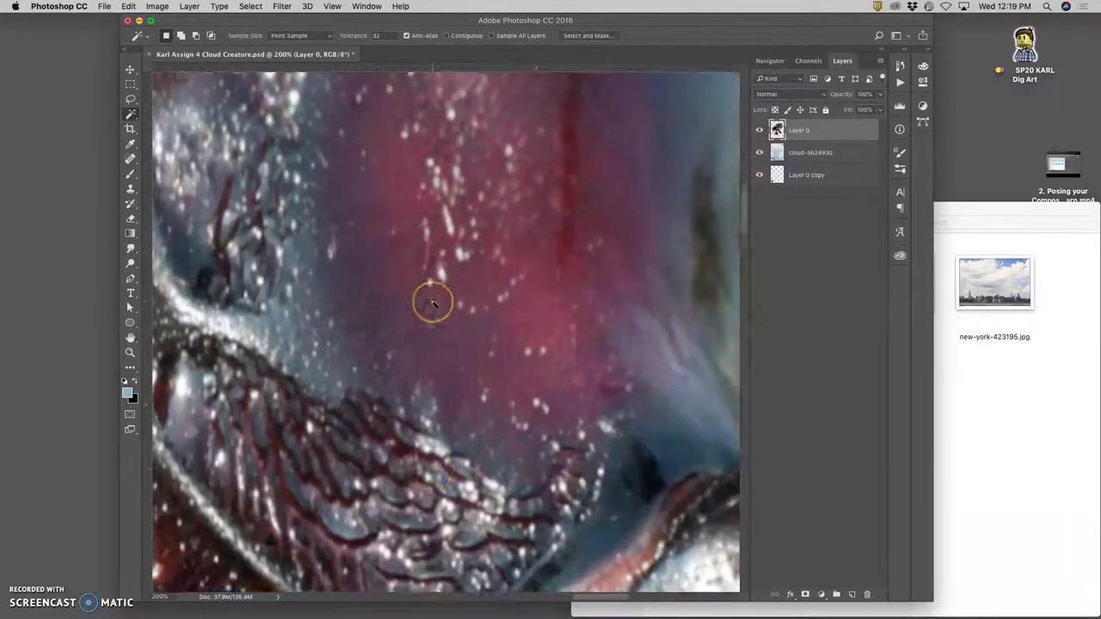
scroll(433, 303, up, 10)
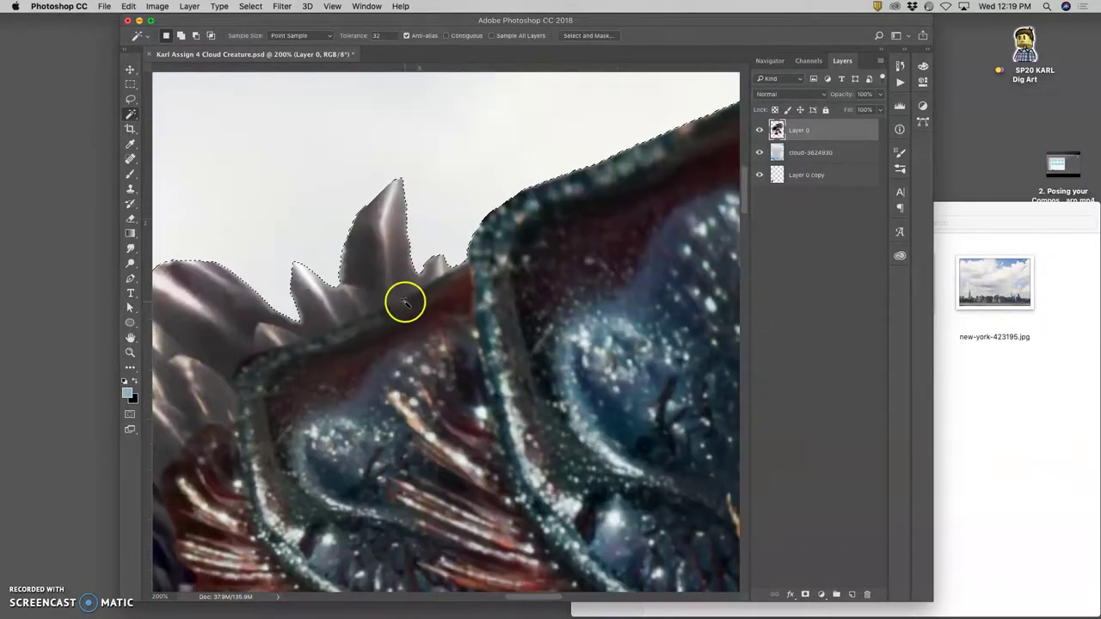
scroll(389, 303, up, 10)
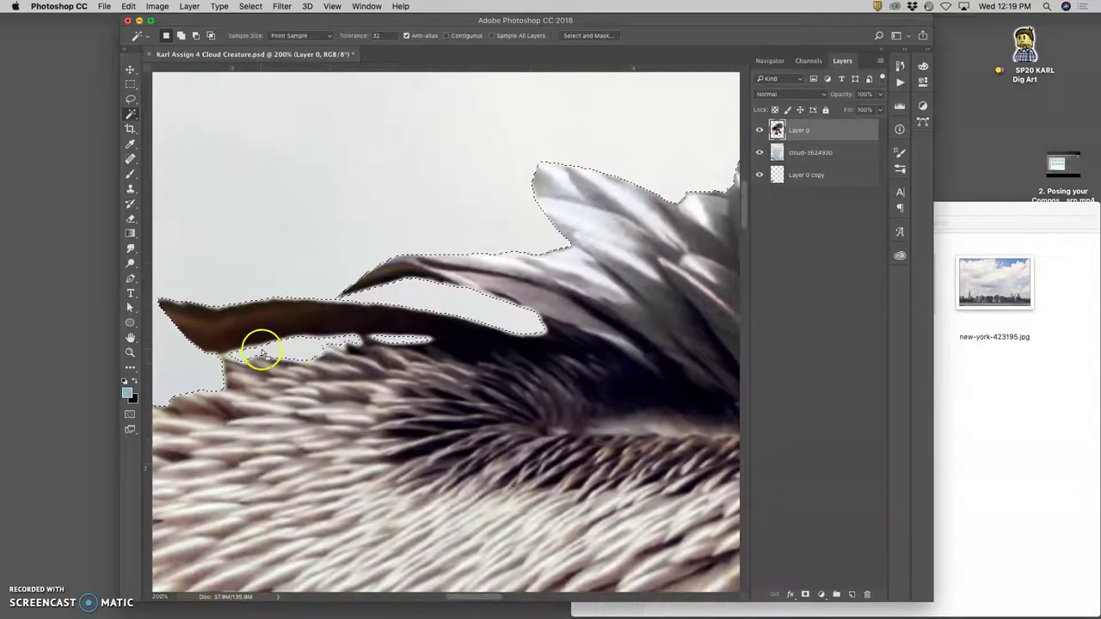
scroll(303, 348, left, 5)
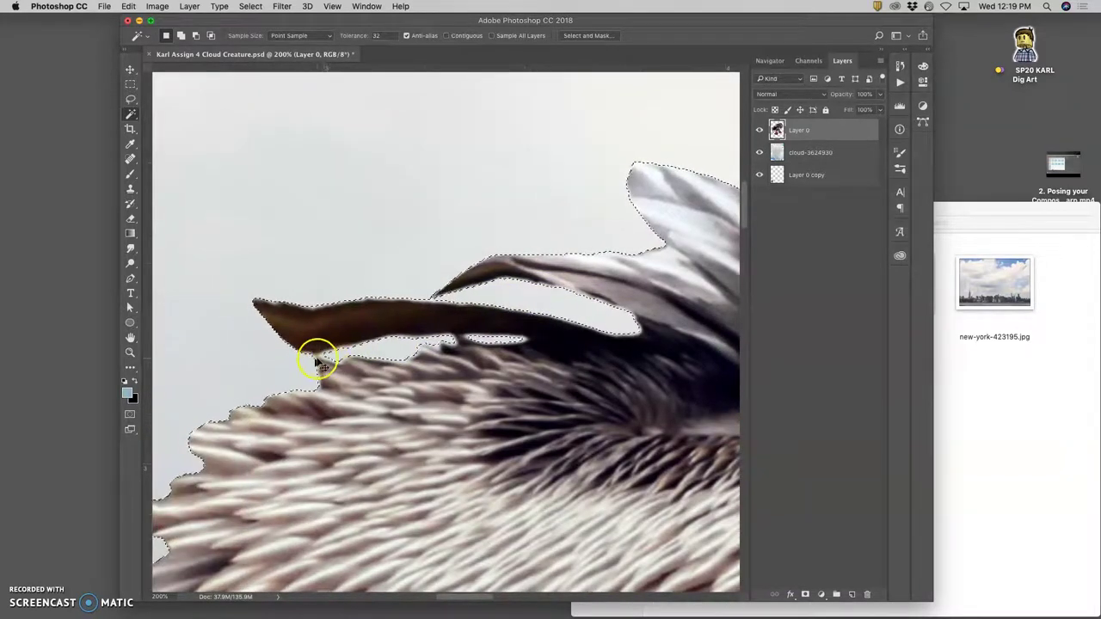
scroll(315, 361, up, 5)
scroll(255, 361, left, 10)
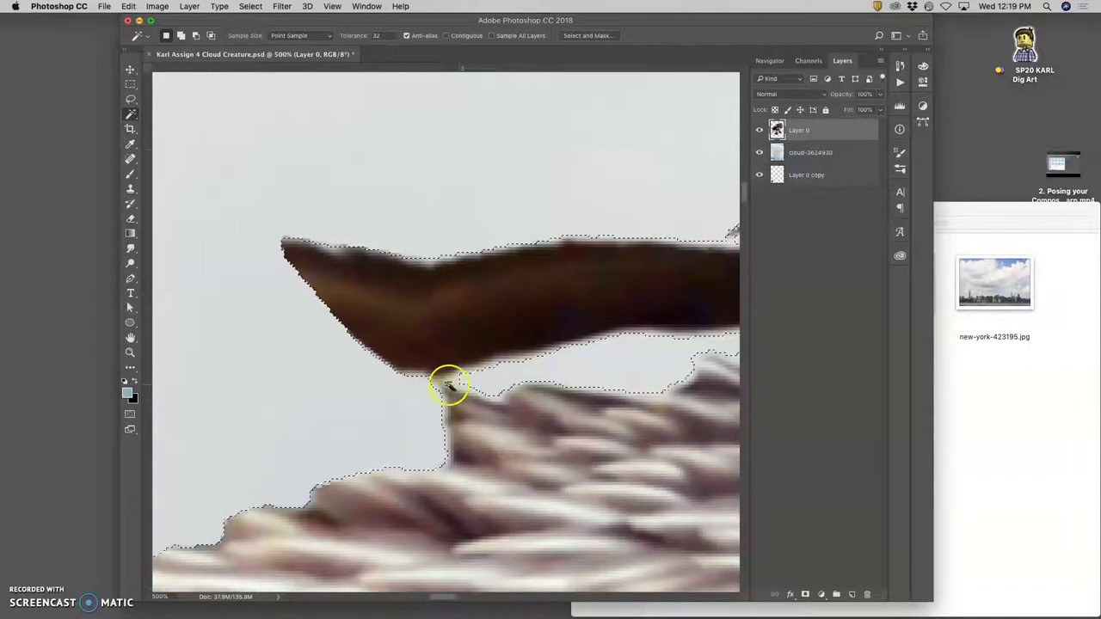
key(super+minus)
key(super+minus)
key(super+minus)
key(super+minus)
key(super+minus)
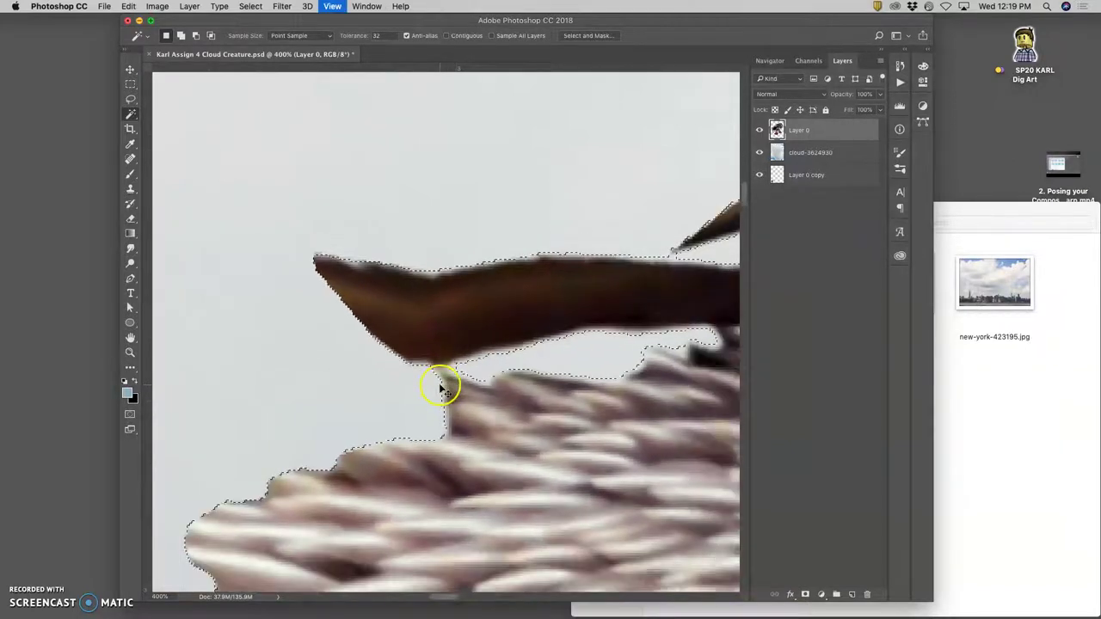
key(super+minus)
scroll(449, 378, down, 10)
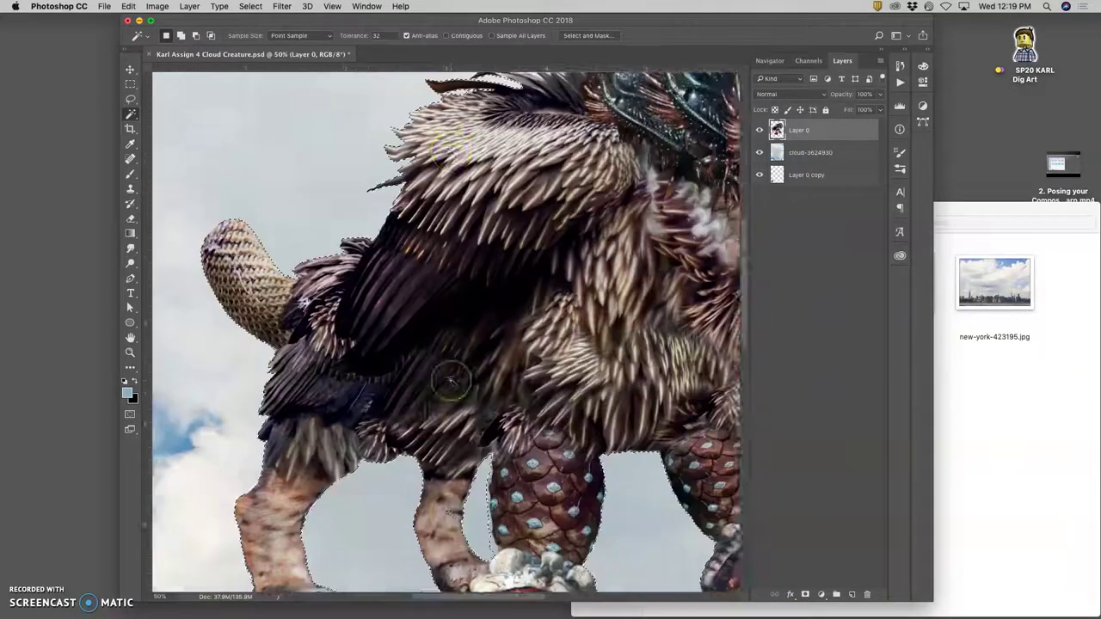
key(super+plus)
key(super+plus)
key(super+plus)
key(super+plus)
key(super+plus)
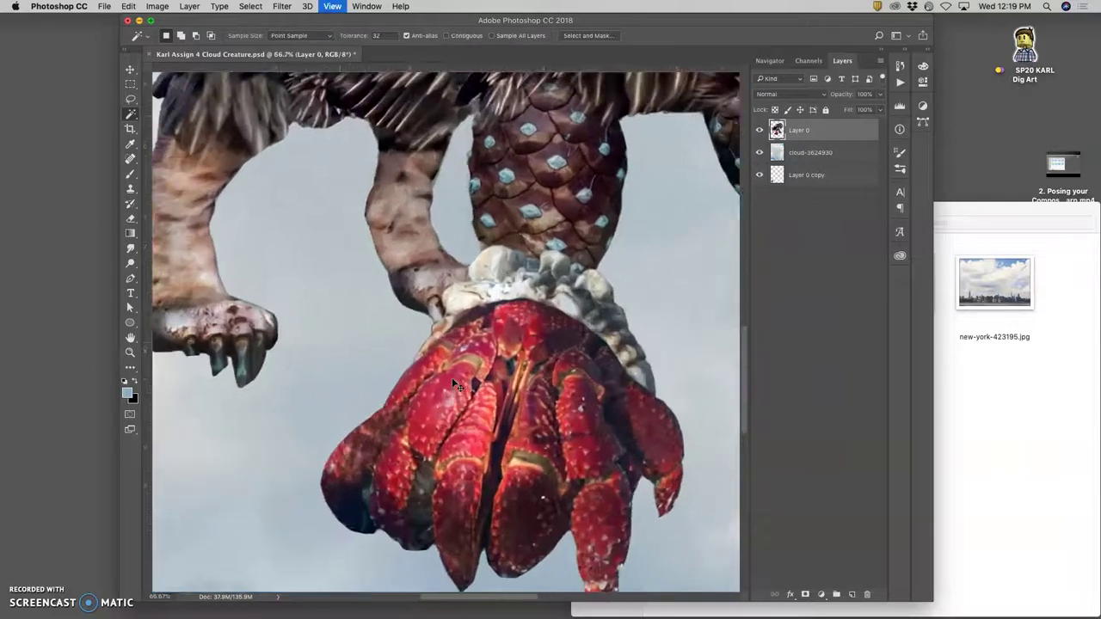
scroll(471, 370, up, 8)
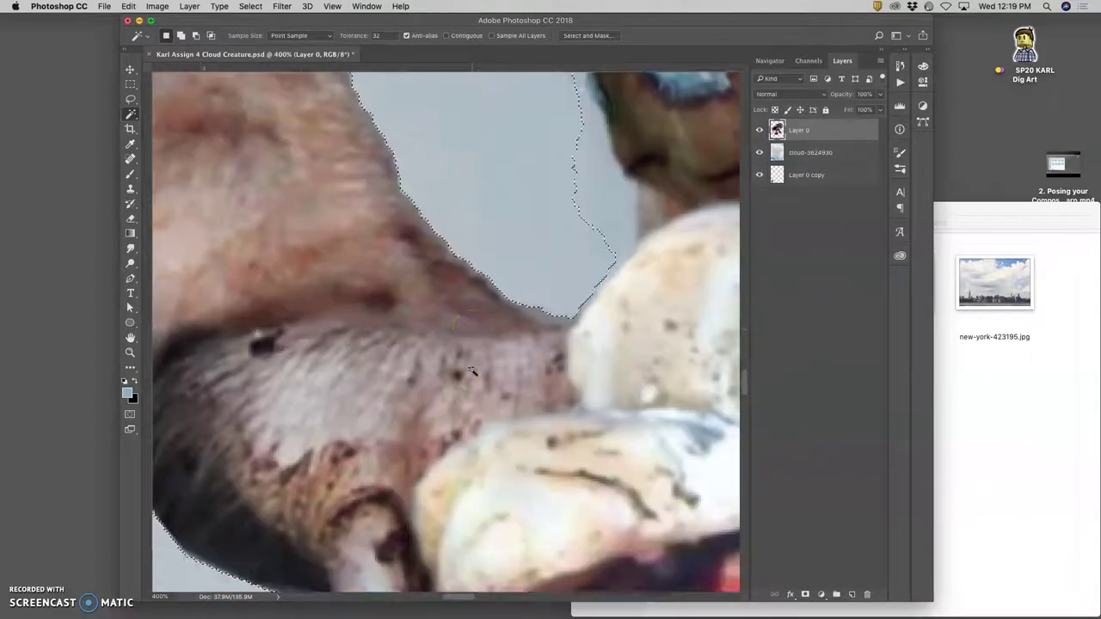
scroll(490, 181, up, 6)
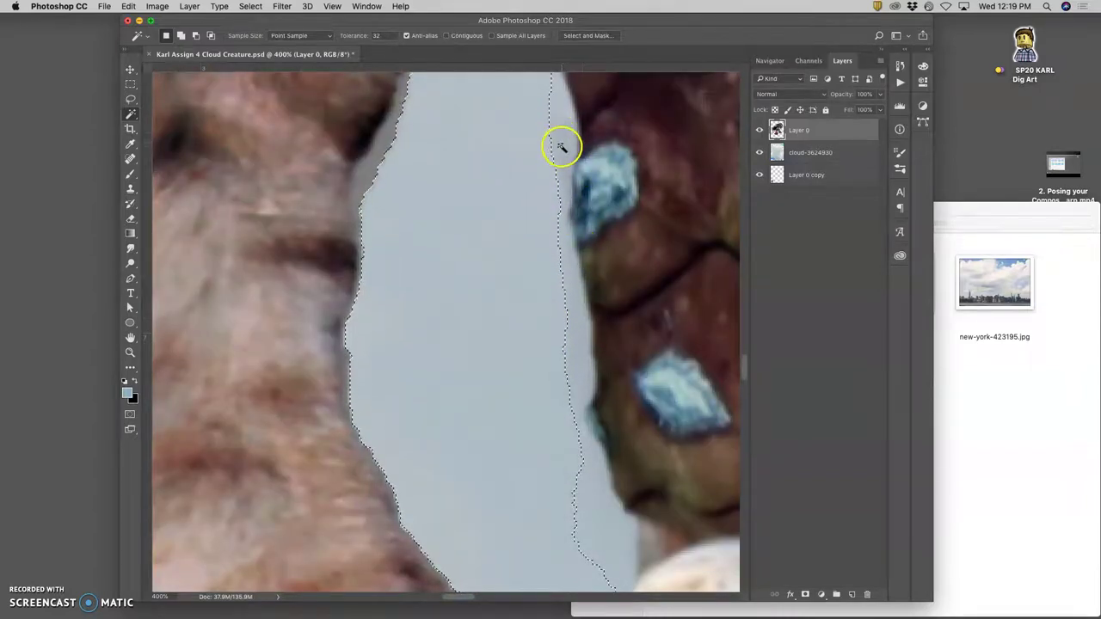
scroll(559, 142, right, 6)
scroll(533, 140, up, 3)
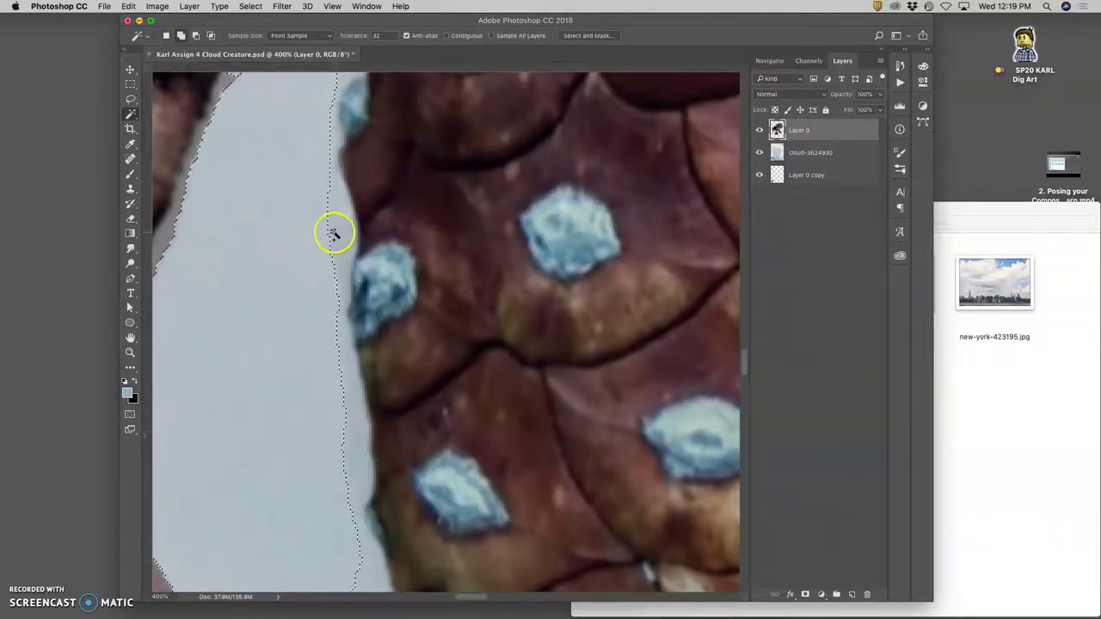
click(340, 233)
click(338, 233)
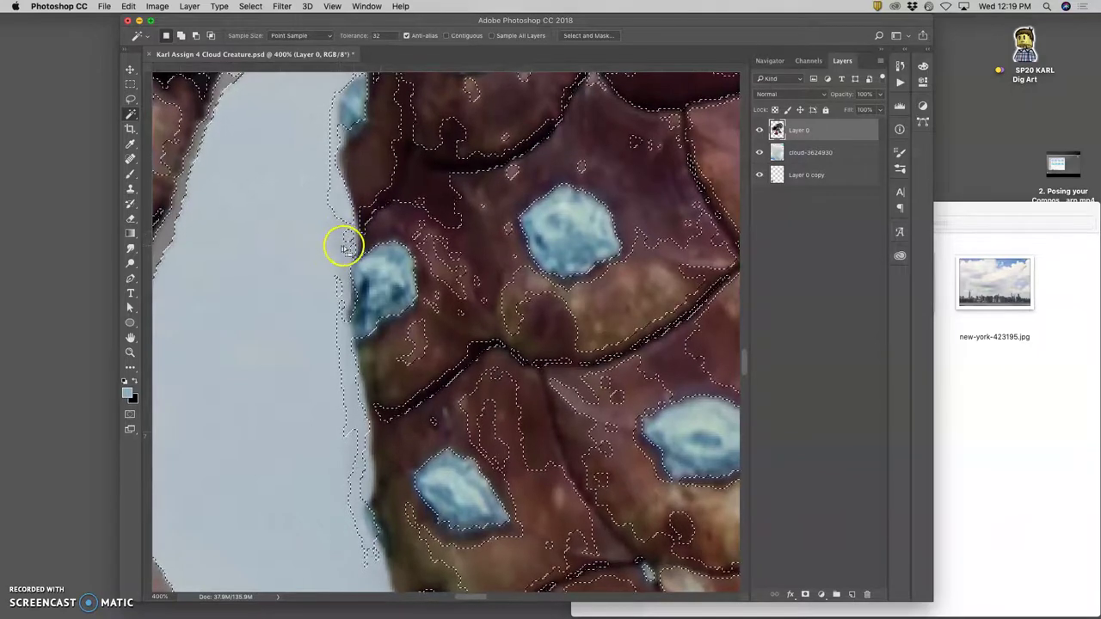
scroll(531, 231, down, 5)
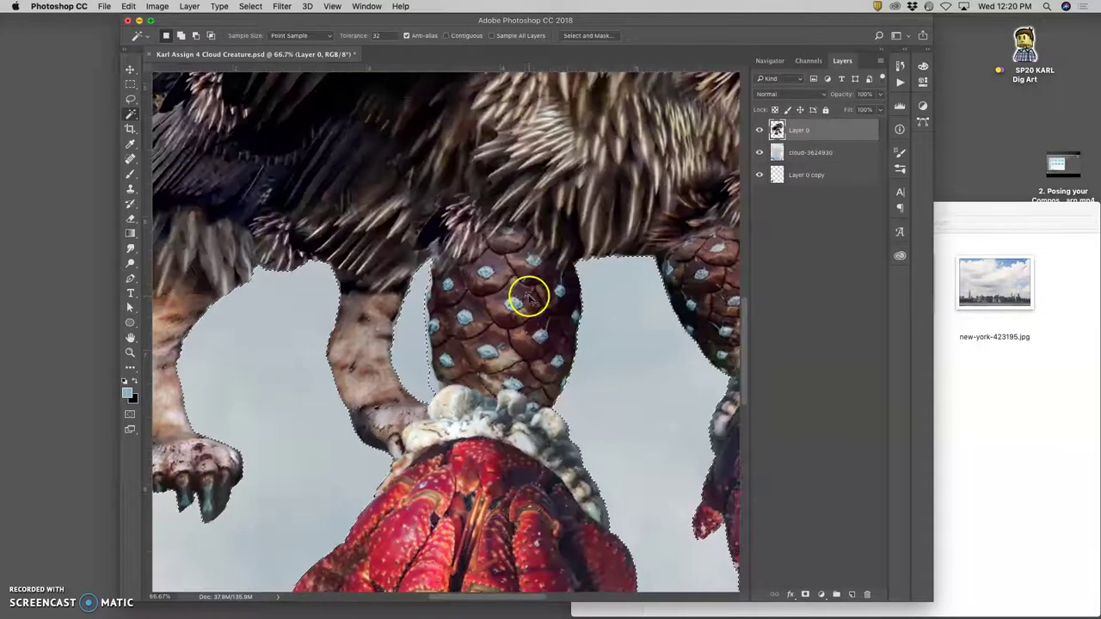
scroll(442, 340, up, 4)
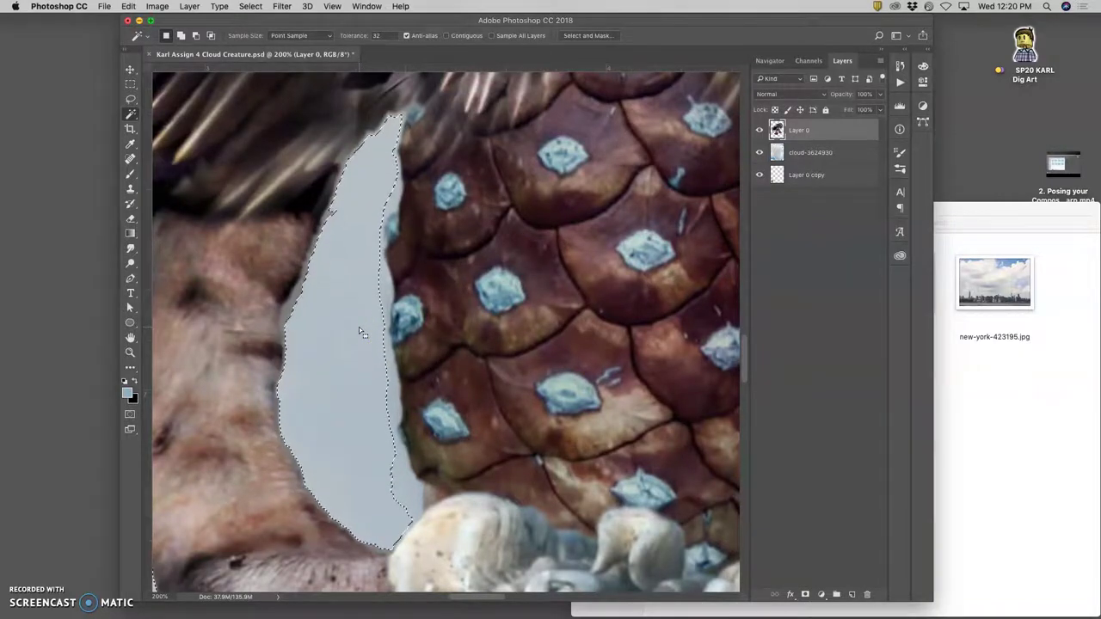
scroll(359, 326, down, 5)
scroll(359, 327, down, 2)
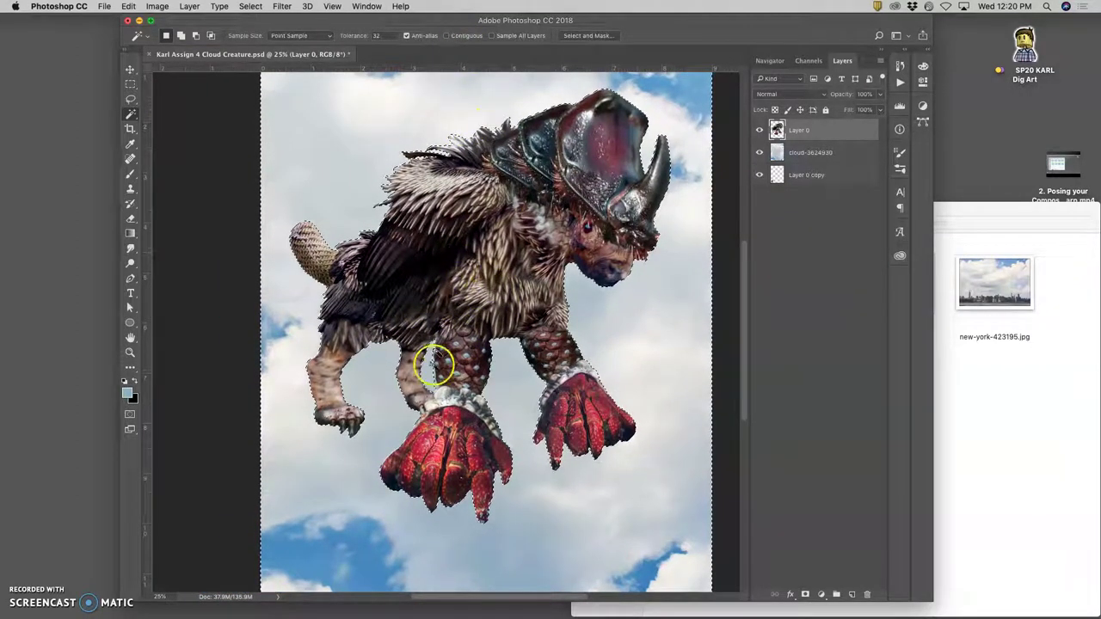
- Add the rear-leg gap, turn on Contiguous, and Shift-add the head-fur gaps to the selection
shift+click(430, 371)
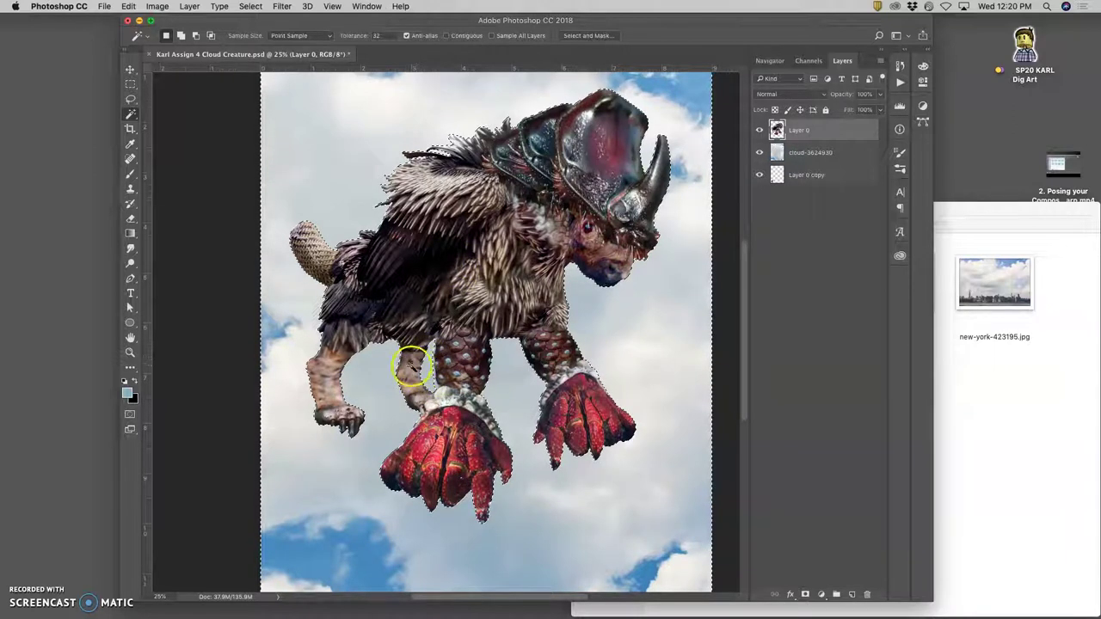
click(446, 36)
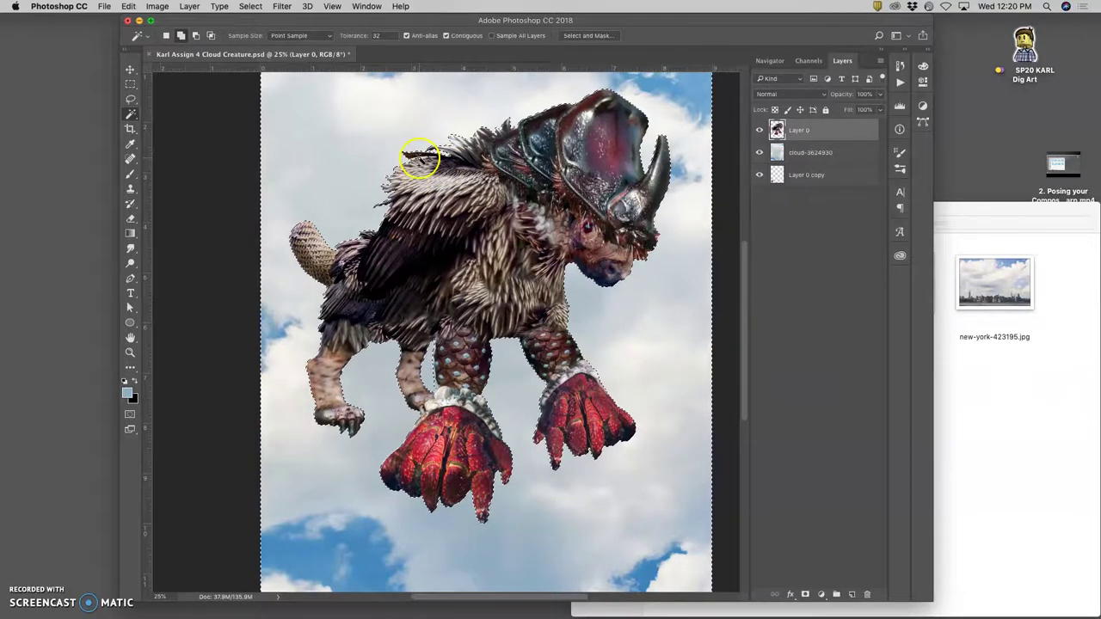
key(super+equal)
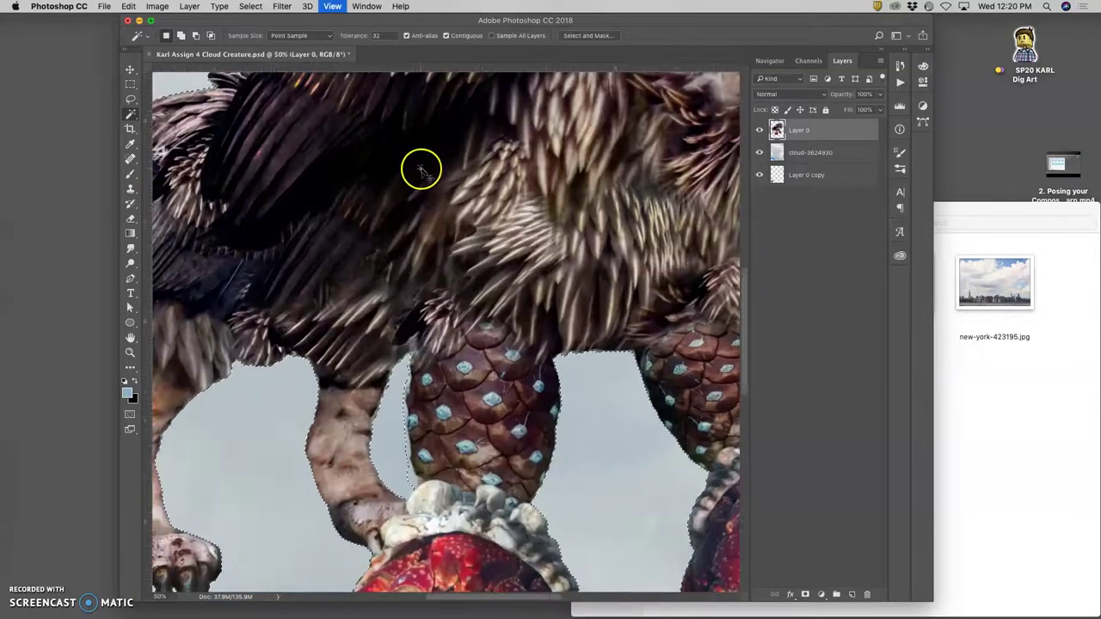
key(super+equal)
scroll(422, 169, up, 5)
key(shift)
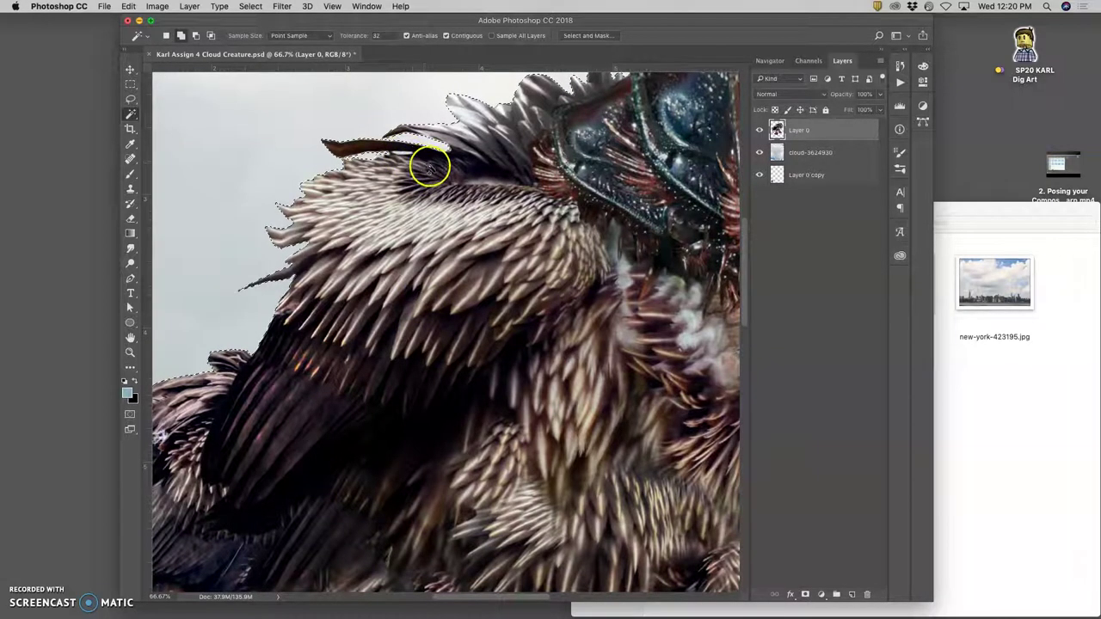
key(super+minus)
key(super+minus)
key(super+minus)
key(super+minus)
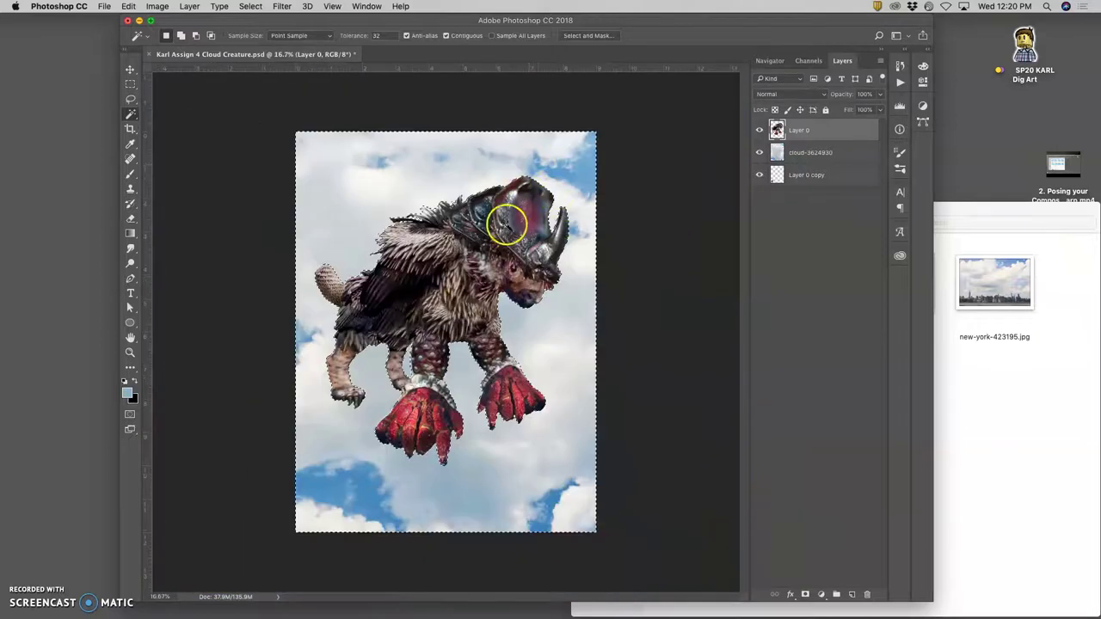
- Hide Layer 0 and apply Select > Inverse to get the creature silhouette
super+click(762, 131)
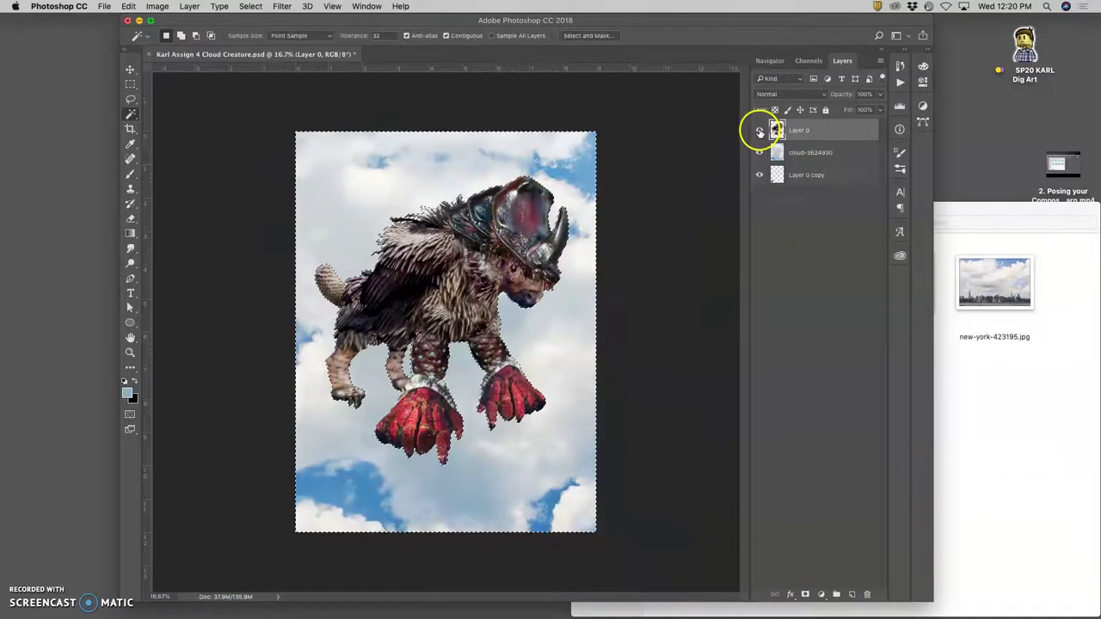
click(758, 130)
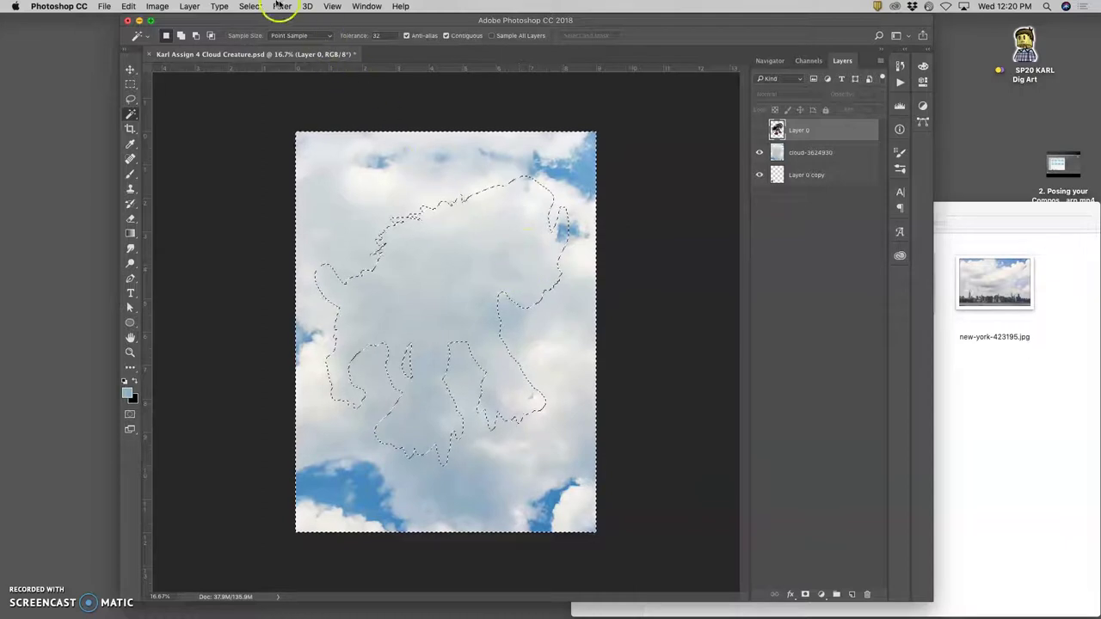
click(249, 6)
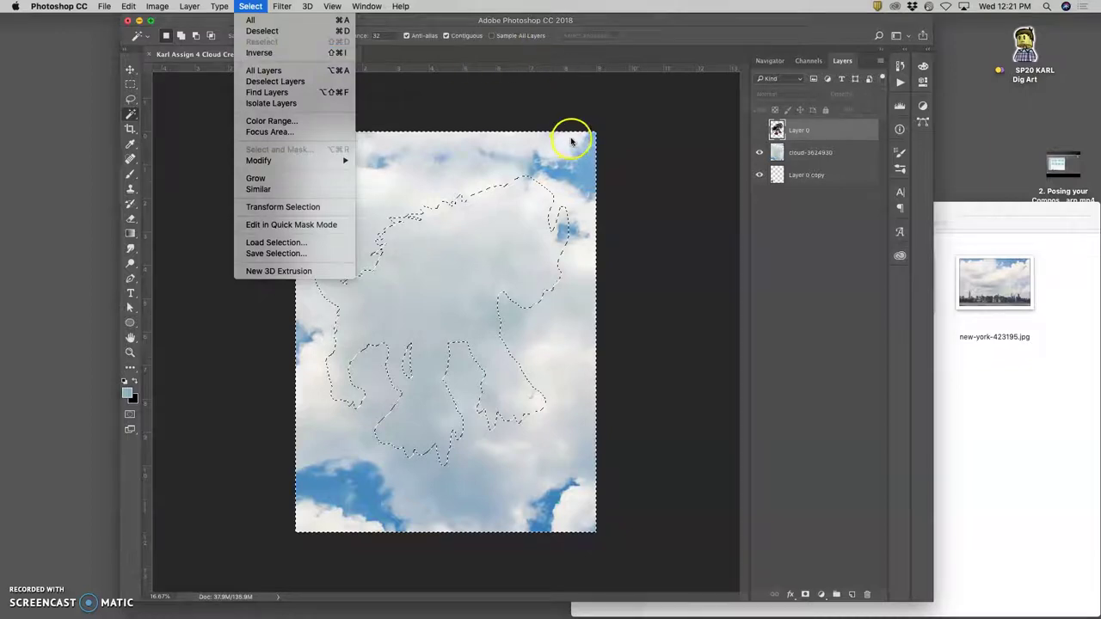
click(572, 137)
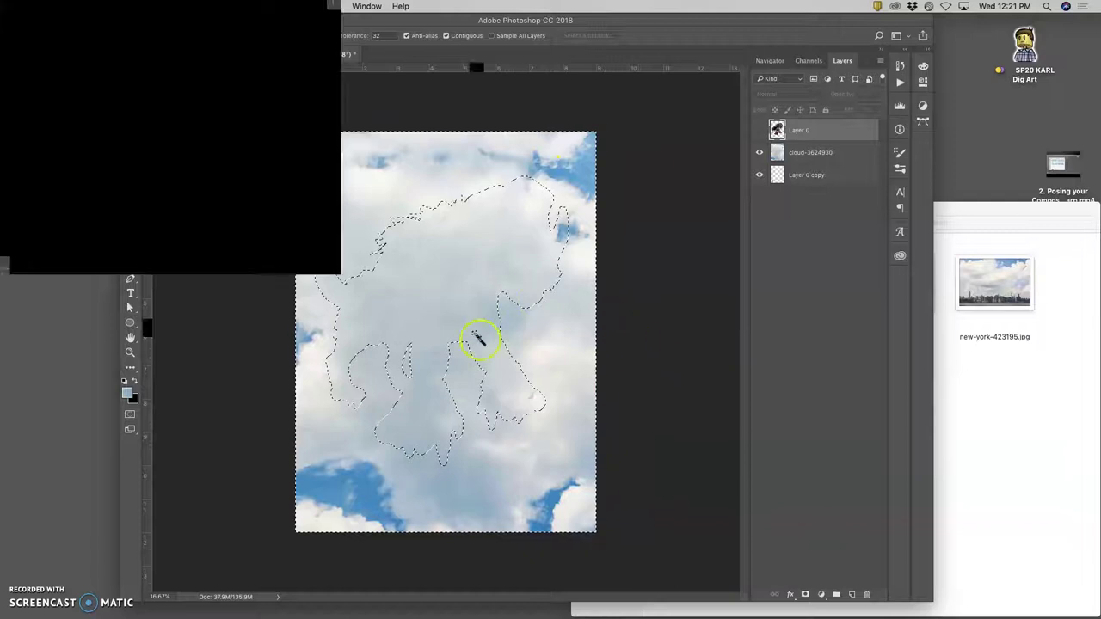
click(250, 6)
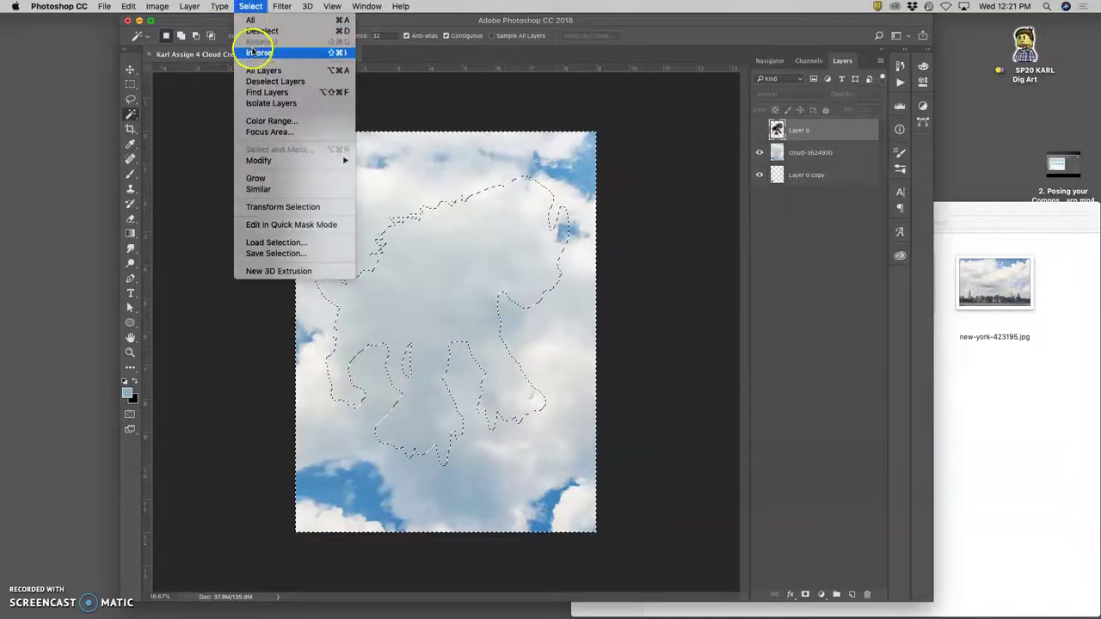
click(258, 46)
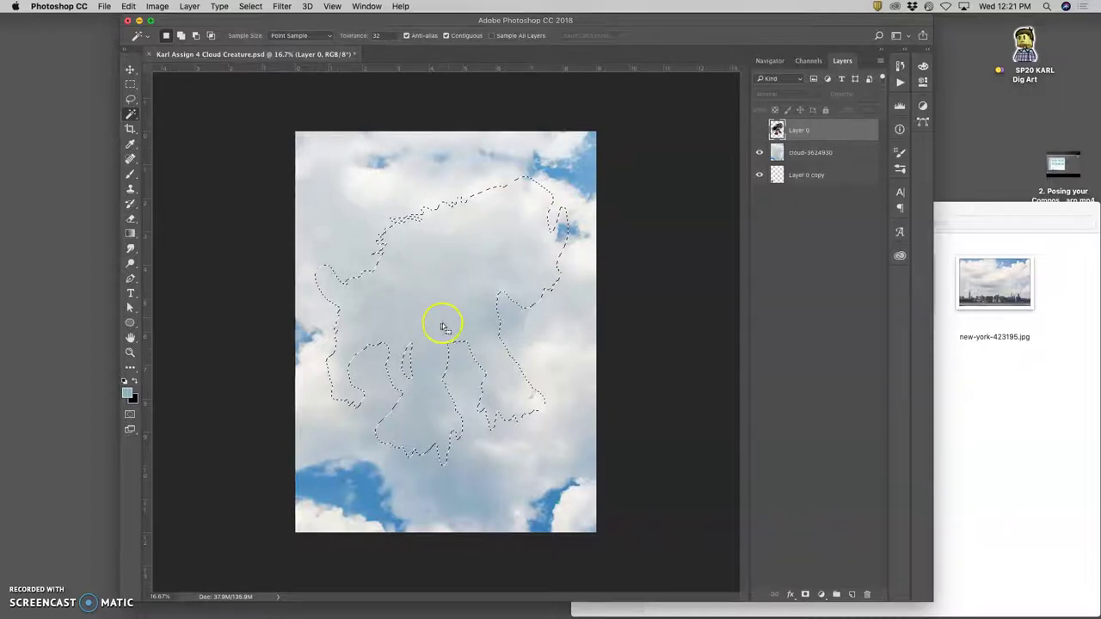
- With the Rectangular Marquee tool, drag the creature-shaped outline slightly down over the clouds
click(132, 84)
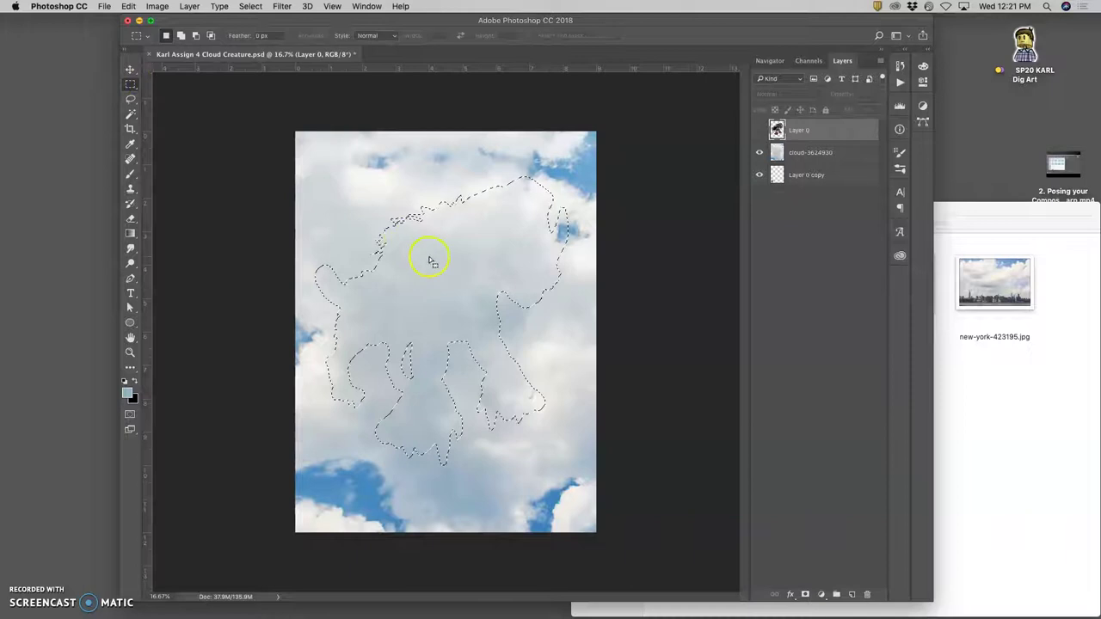
click(132, 86)
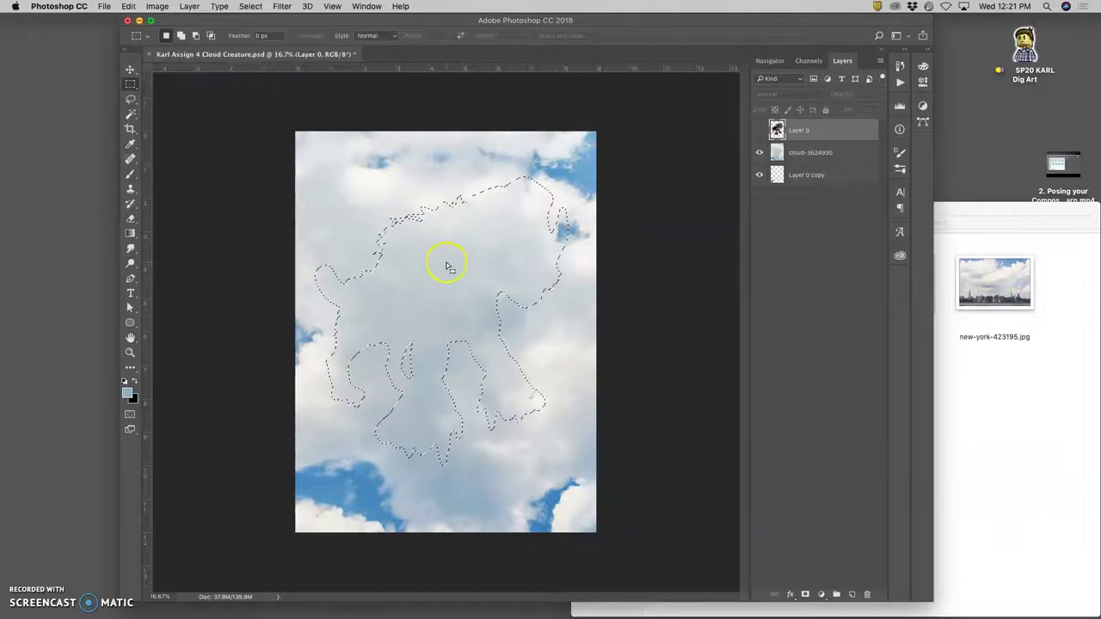
mouse_move(447, 264)
mouse_down()
mouse_move(453, 314)
mouse_move(438, 270)
mouse_move(418, 254)
mouse_move(433, 255)
mouse_move(434, 274)
mouse_up()
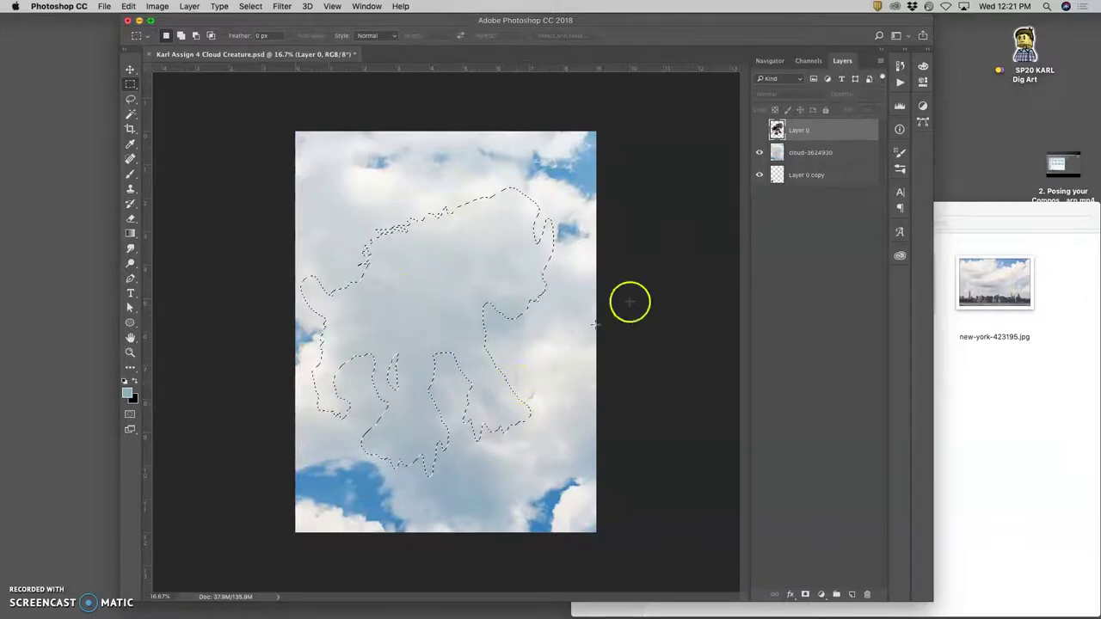
- Make the cloud-3624930 layer active while keeping the creature-shaped selection
click(823, 135)
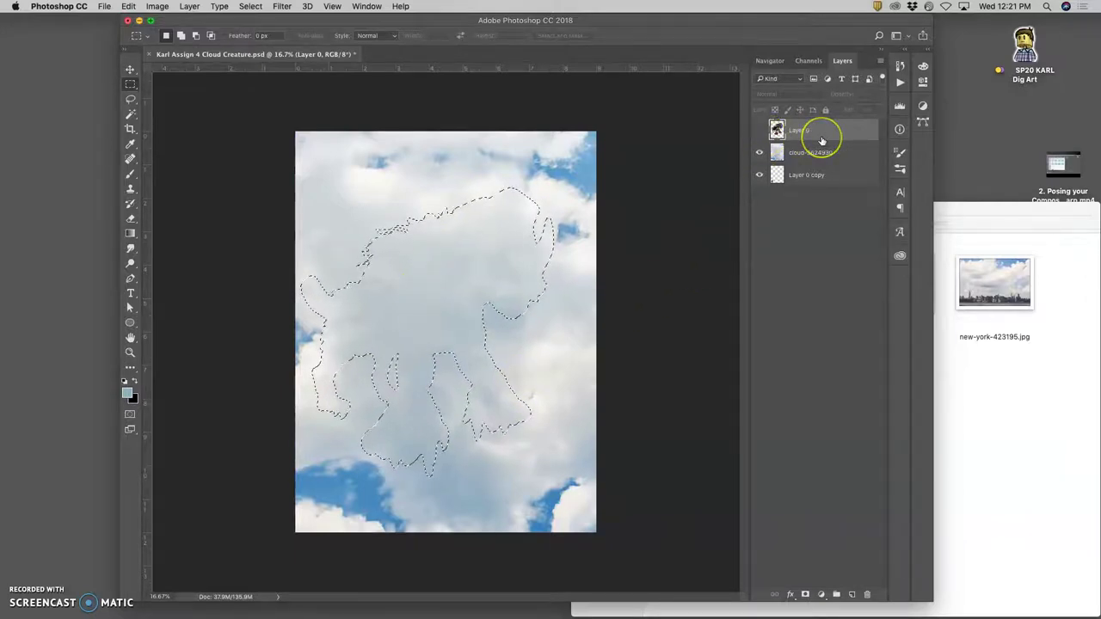
click(804, 163)
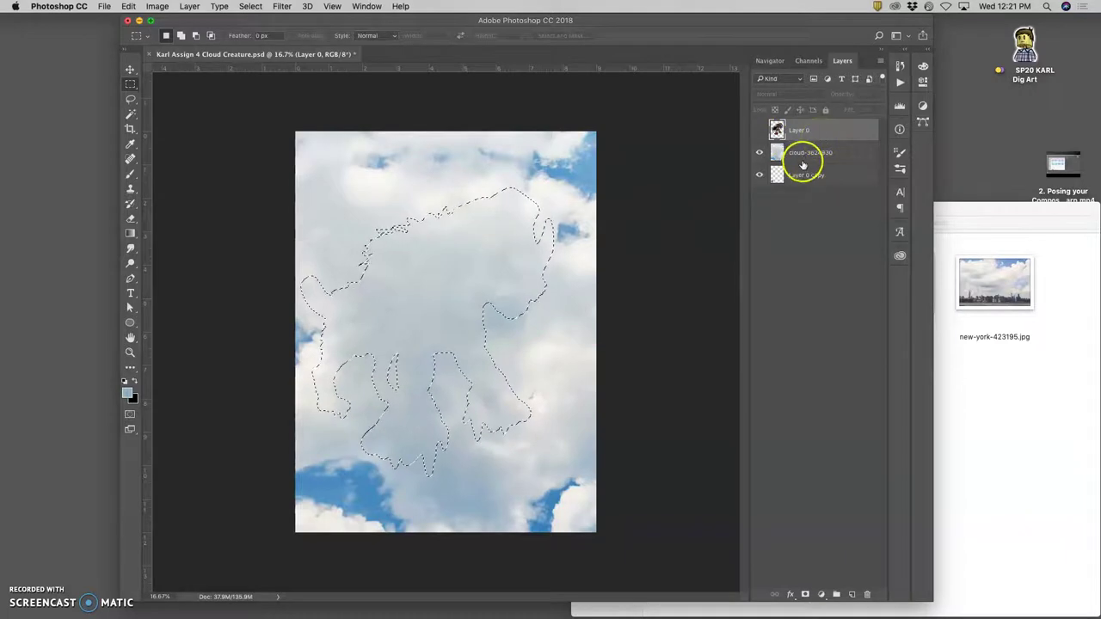
click(848, 152)
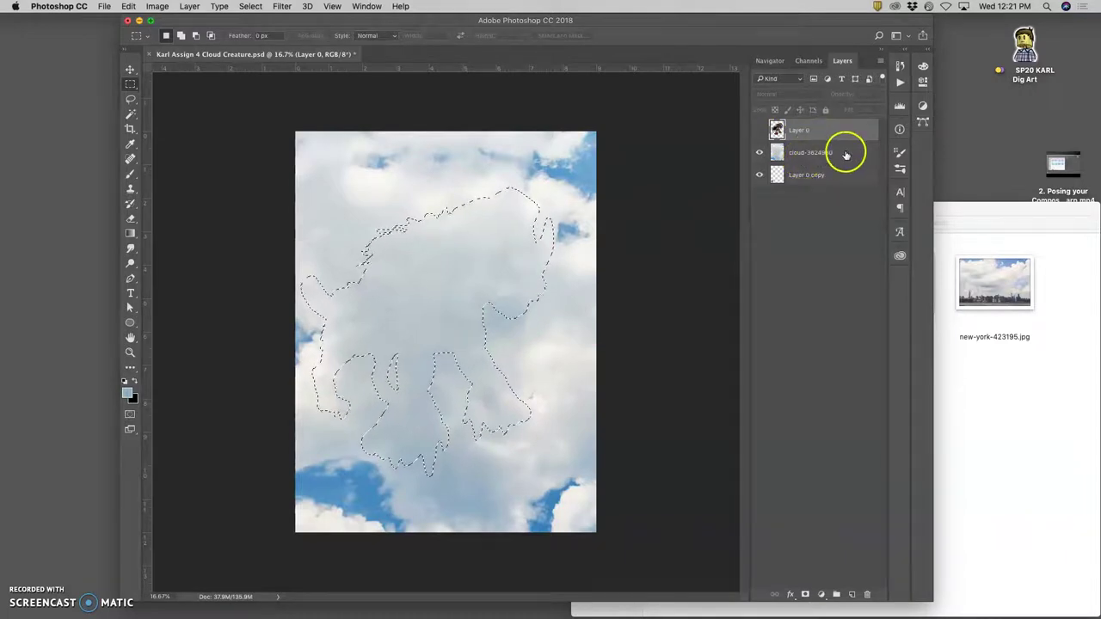
click(707, 194)
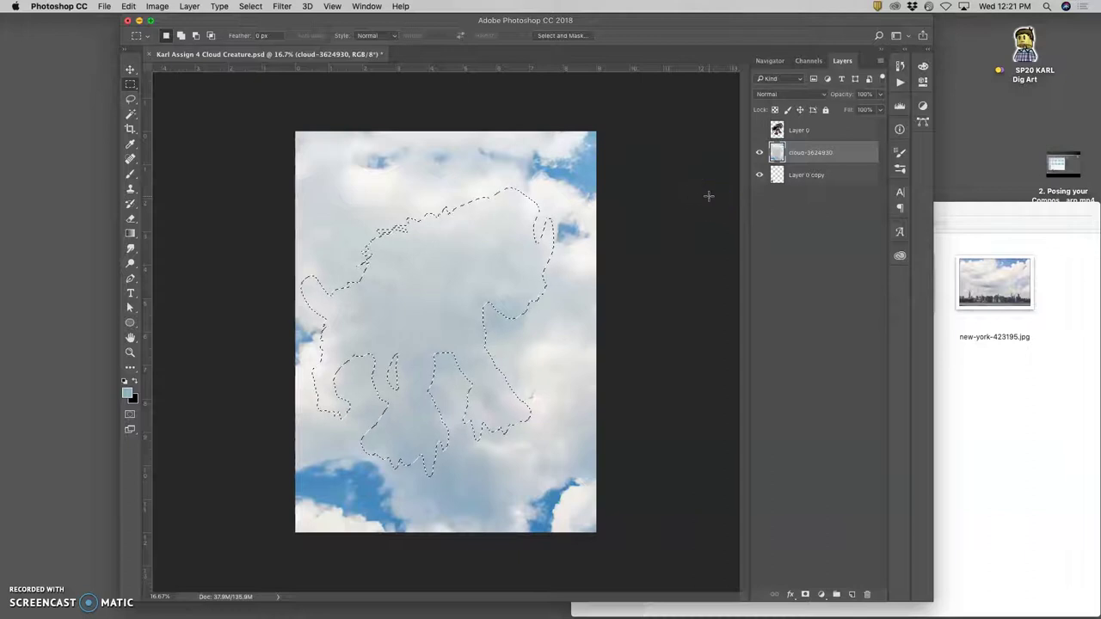
click(484, 313)
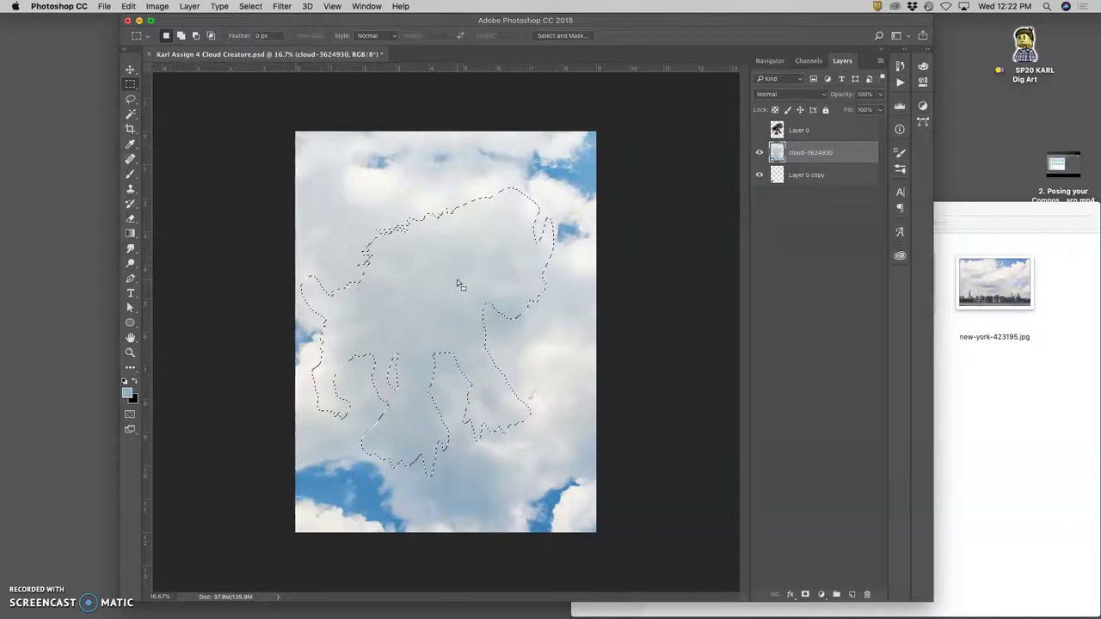
click(458, 281)
mouse_move(774, 152)
mouse_down()
mouse_move(763, 150)
mouse_move(788, 113)
mouse_move(798, 136)
mouse_move(778, 152)
mouse_up()
- Copy the selection to Layer 1 with Cmd+J, hide cloud-3624930, and move the cloud creature up-right
key(ctrl+j)
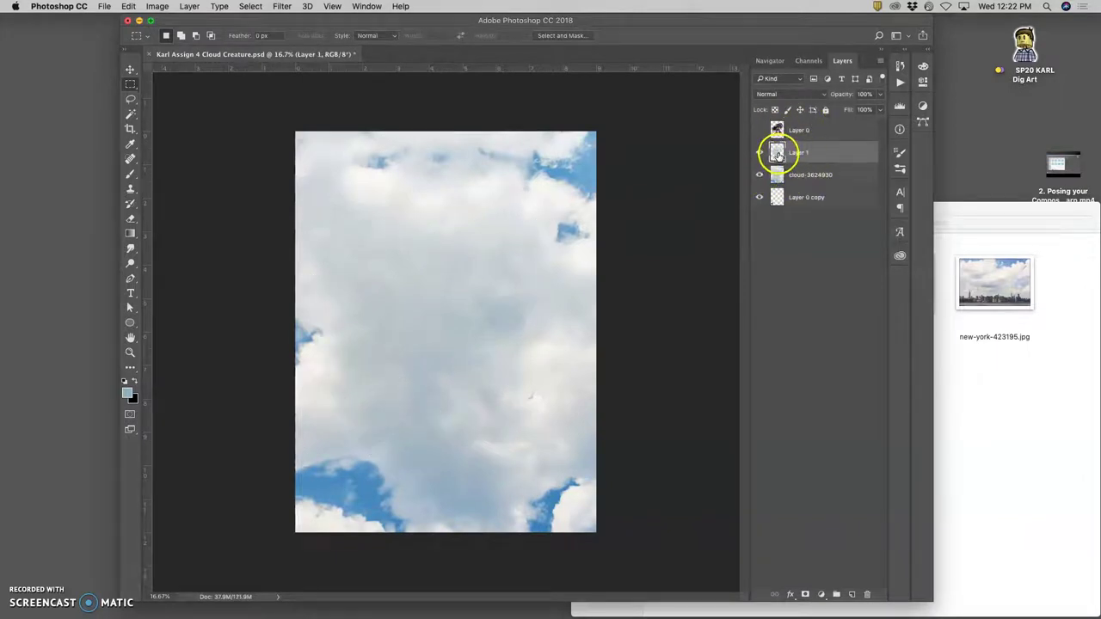
click(759, 175)
click(683, 248)
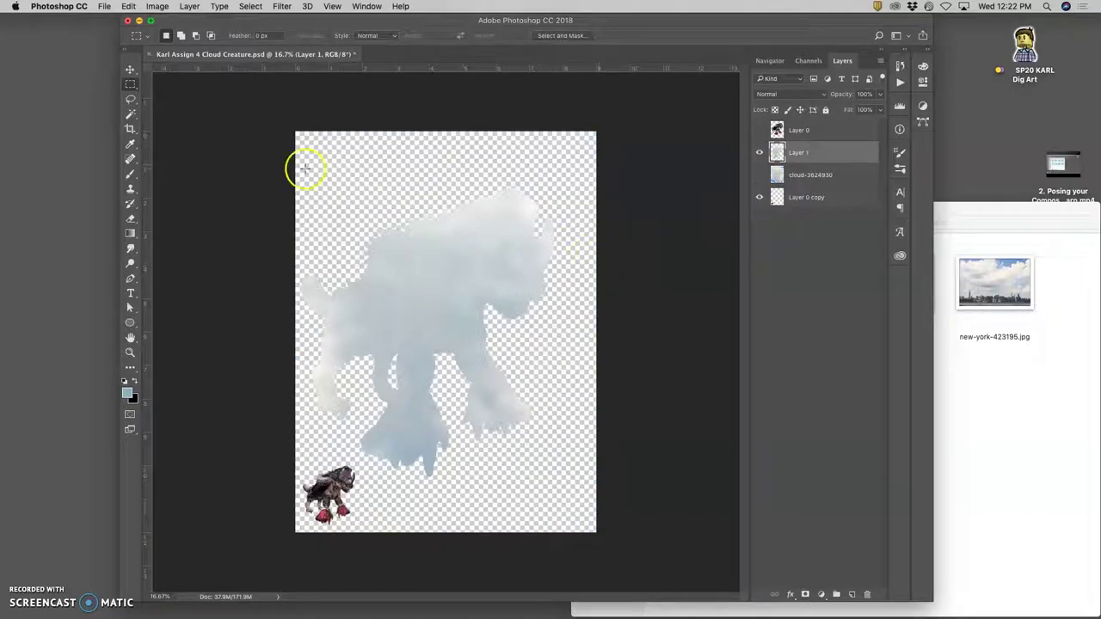
click(129, 69)
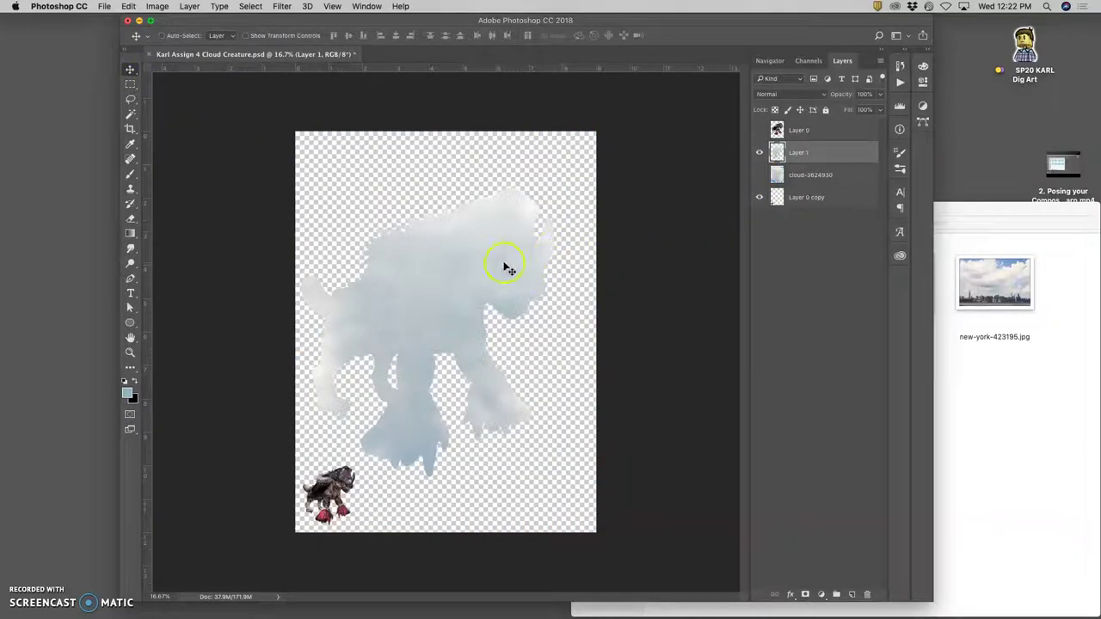
mouse_move(508, 269)
mouse_down()
mouse_move(525, 239)
mouse_move(495, 268)
mouse_up()
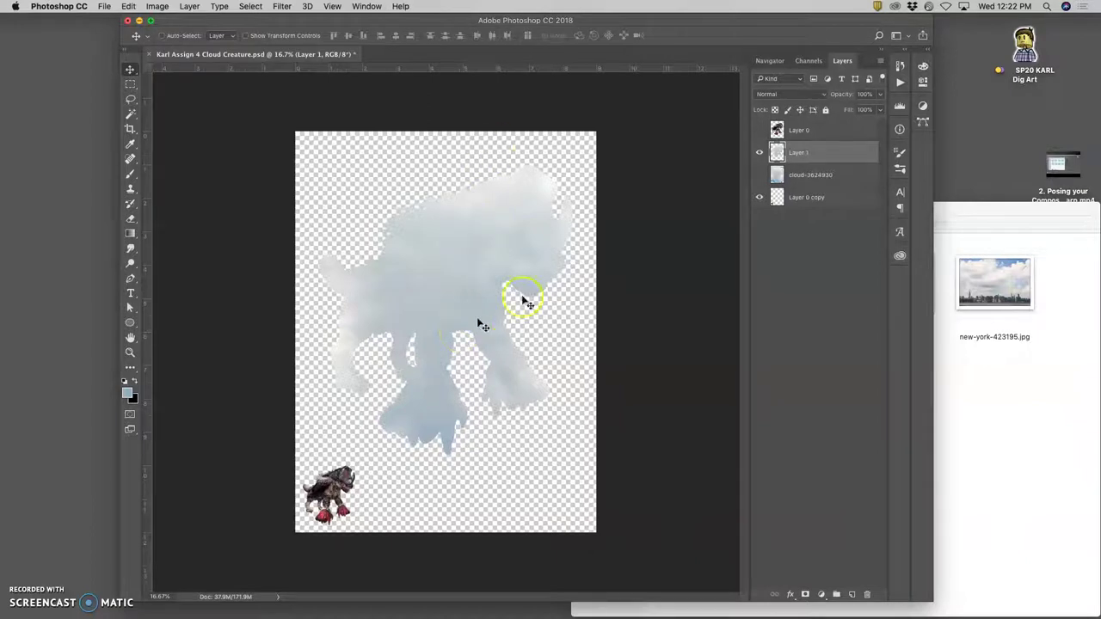
- Create a new Layer 2 and select it
click(817, 161)
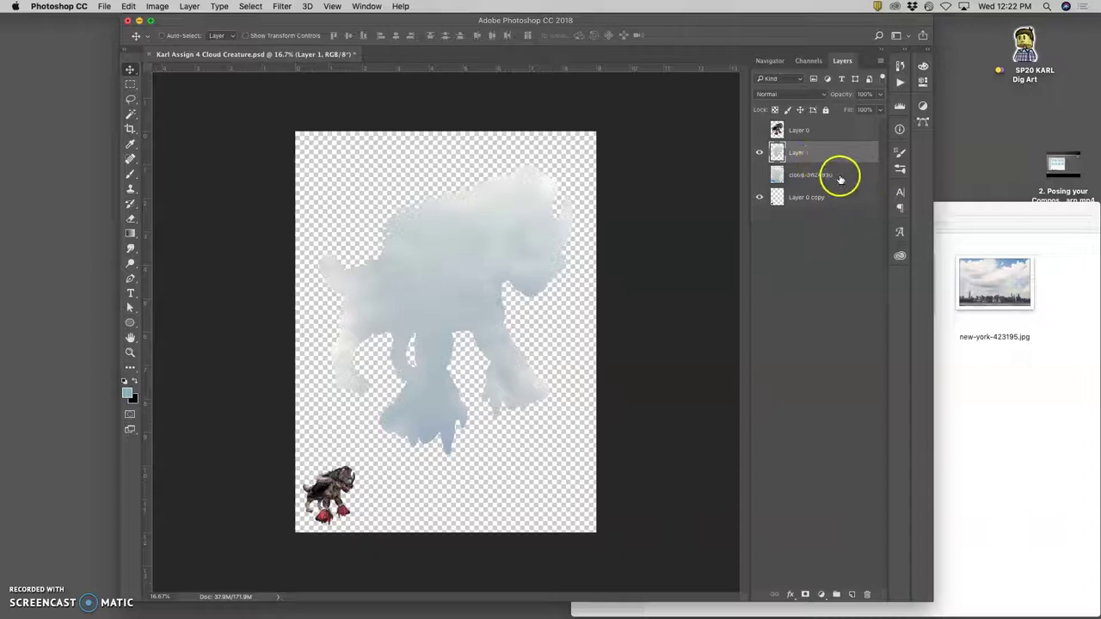
click(852, 595)
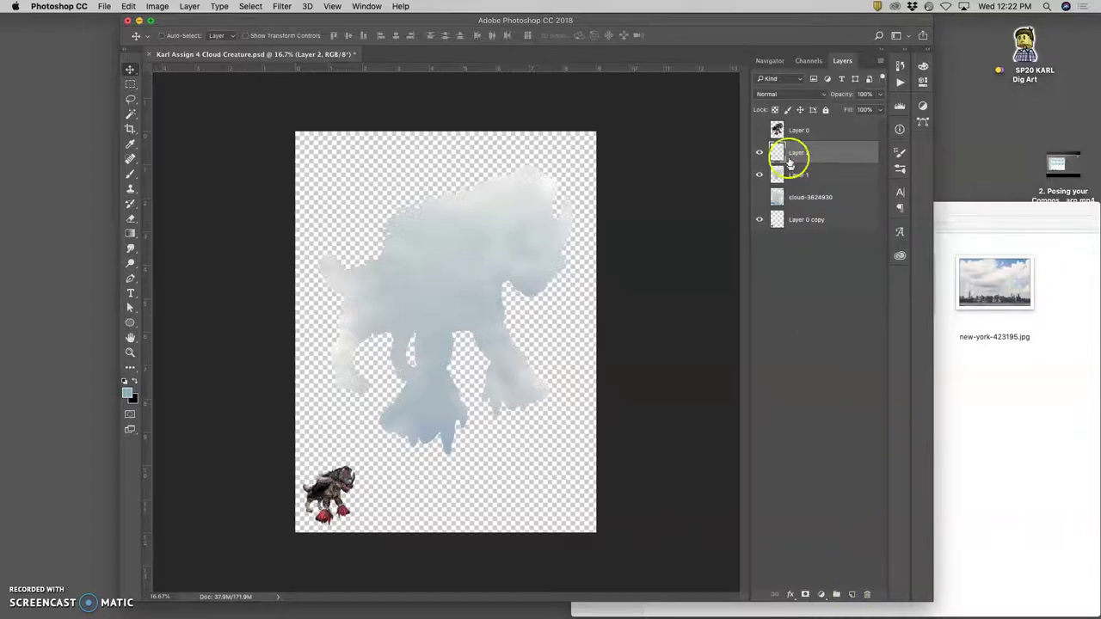
click(797, 151)
- Fill Layer 2 with the light blue foreground colour and move it below Layer 1
click(128, 7)
click(142, 184)
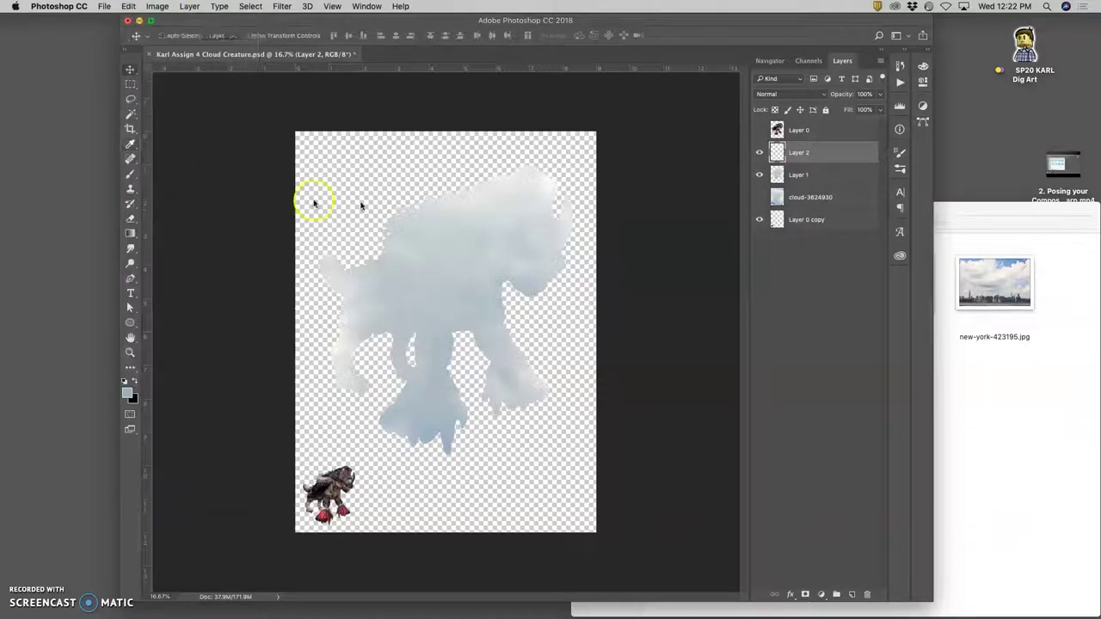
click(563, 247)
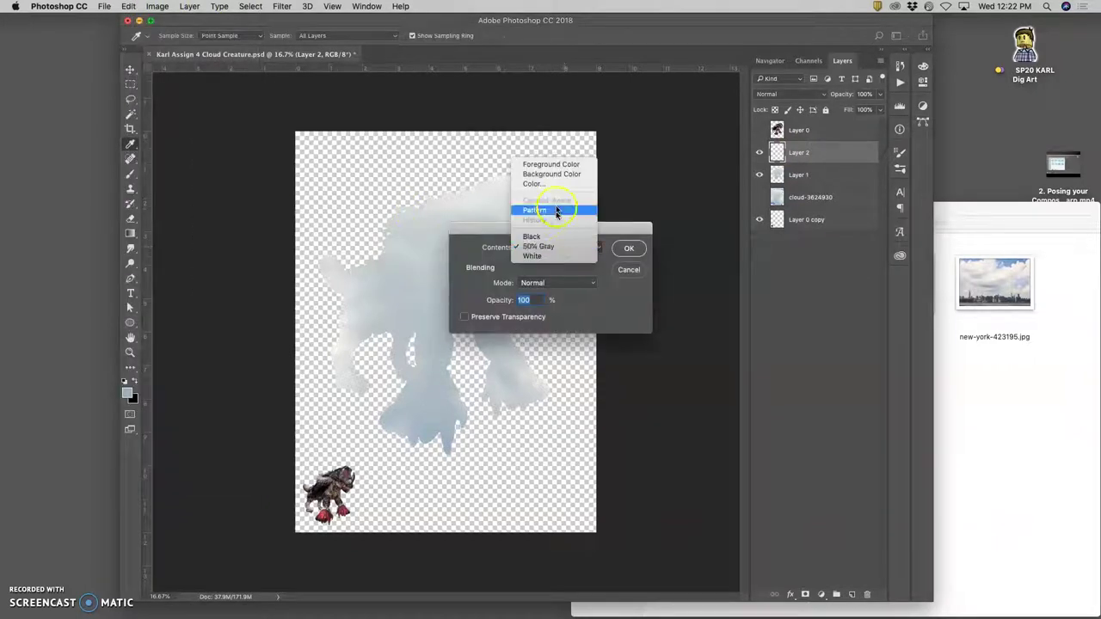
click(551, 164)
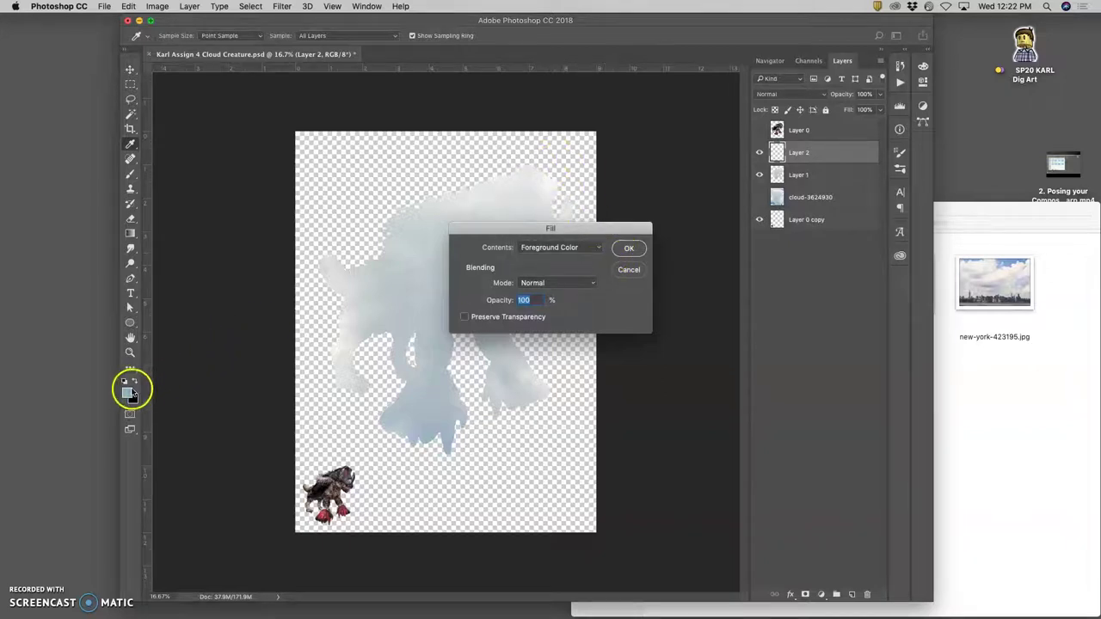
click(629, 248)
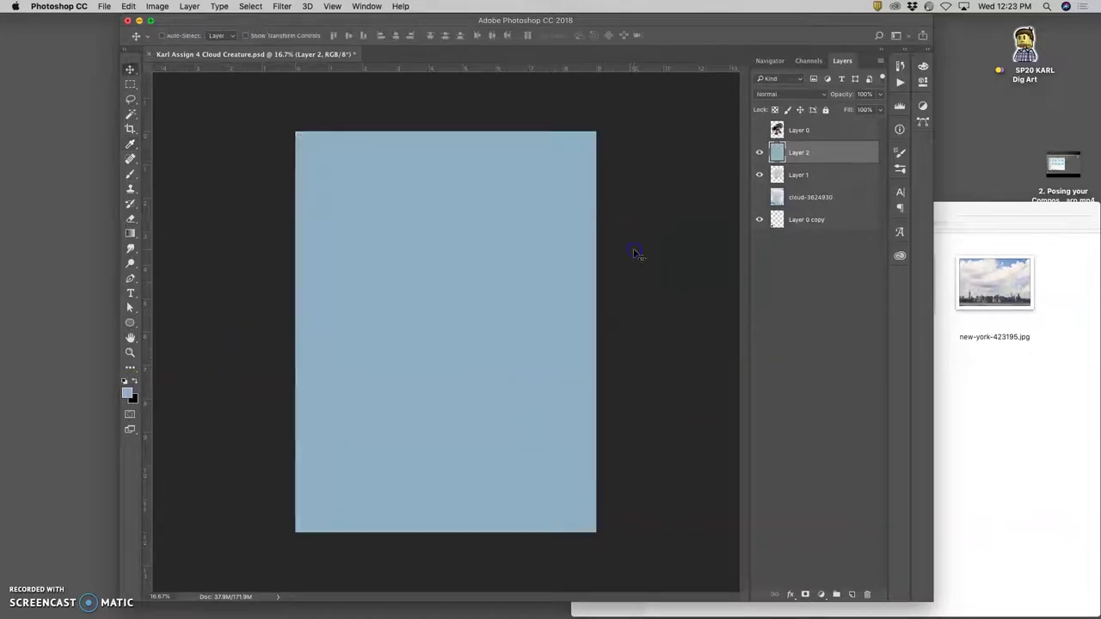
drag(792, 147, 799, 175)
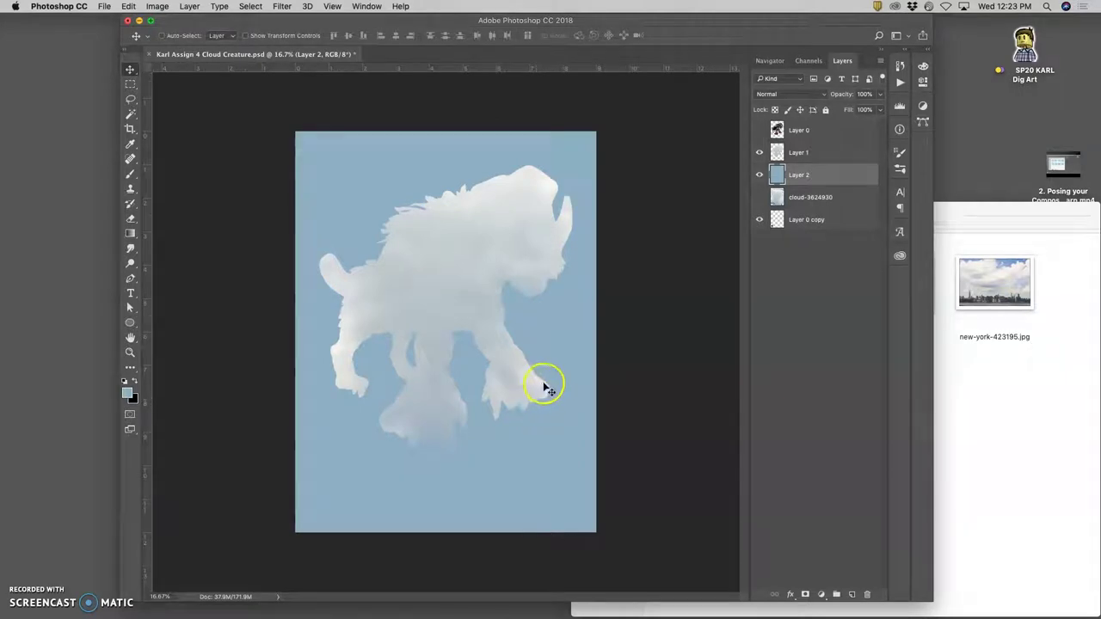
- Clear Layer 2's pale blue fill with Select All, Delete, and Deselect
key(super+a)
key(BackSpace)
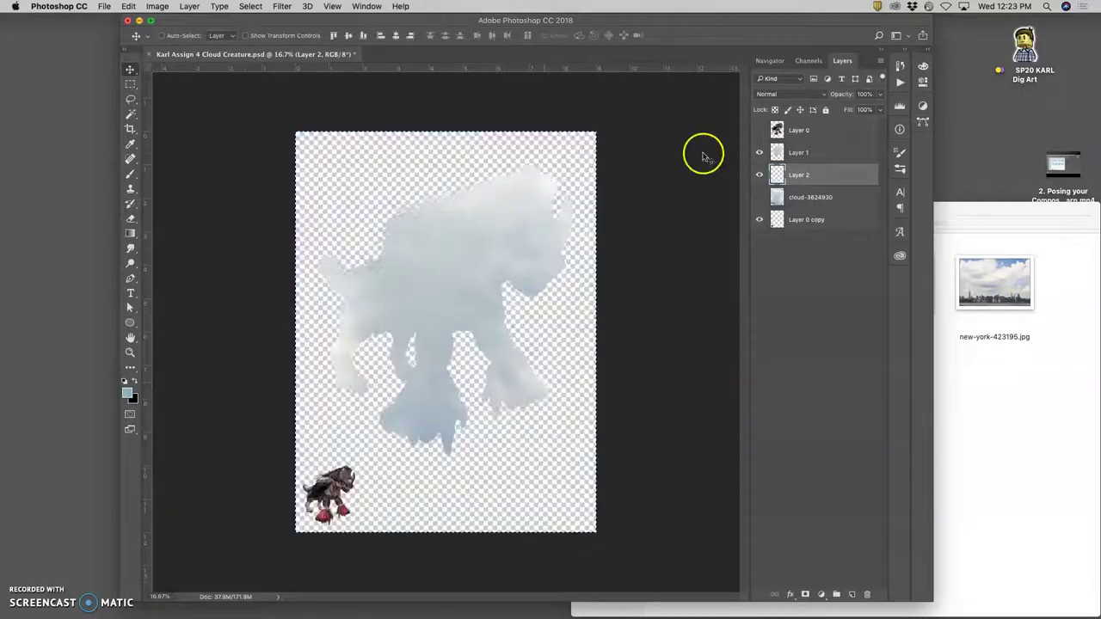
key(super+d)
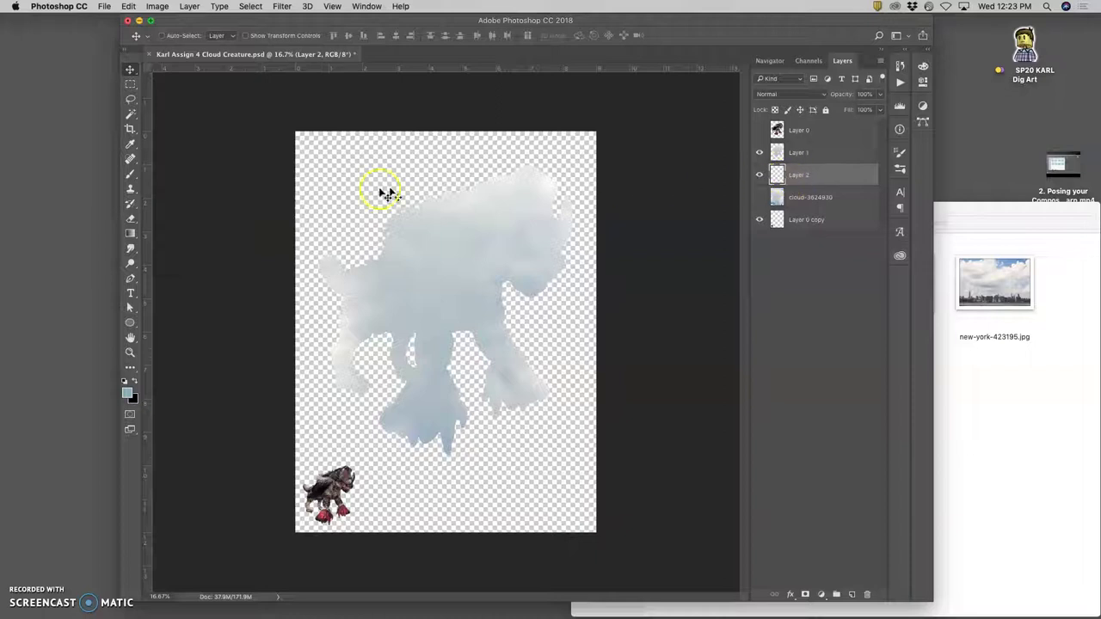
- Set the foreground to blue #107ebf and fill Layer 2 using the Paint Bucket
click(131, 234)
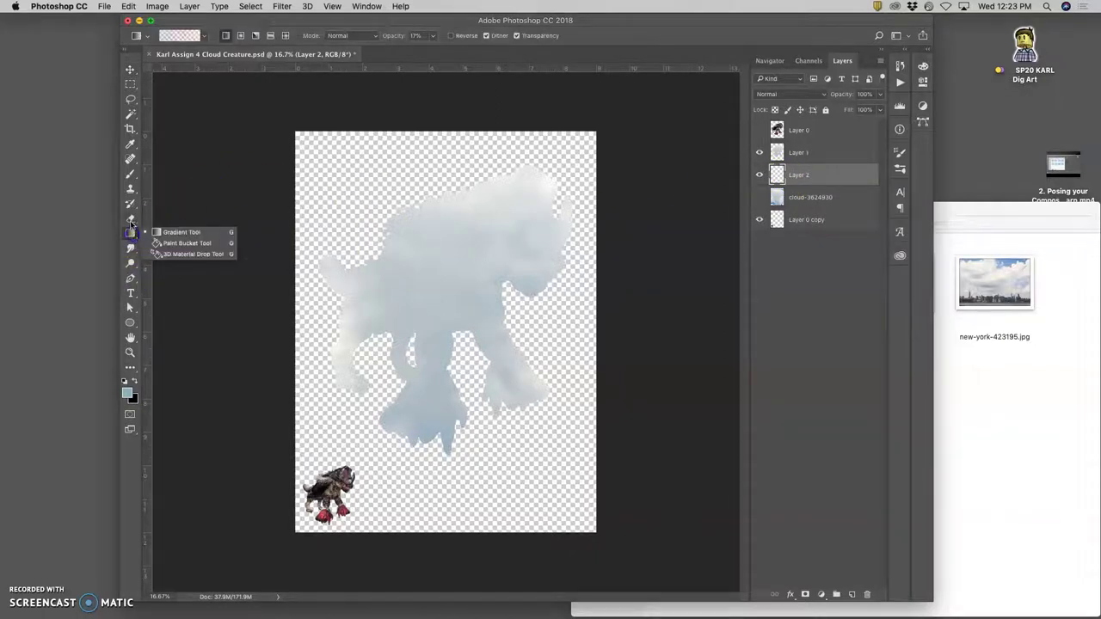
click(170, 245)
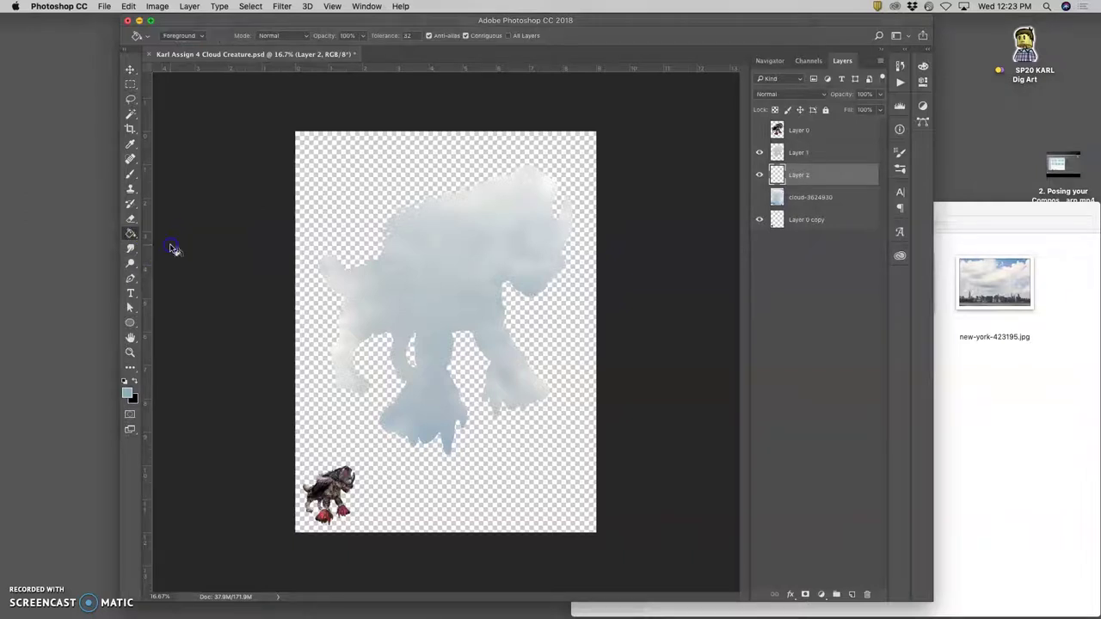
click(127, 393)
click(671, 128)
drag(671, 127, 665, 156)
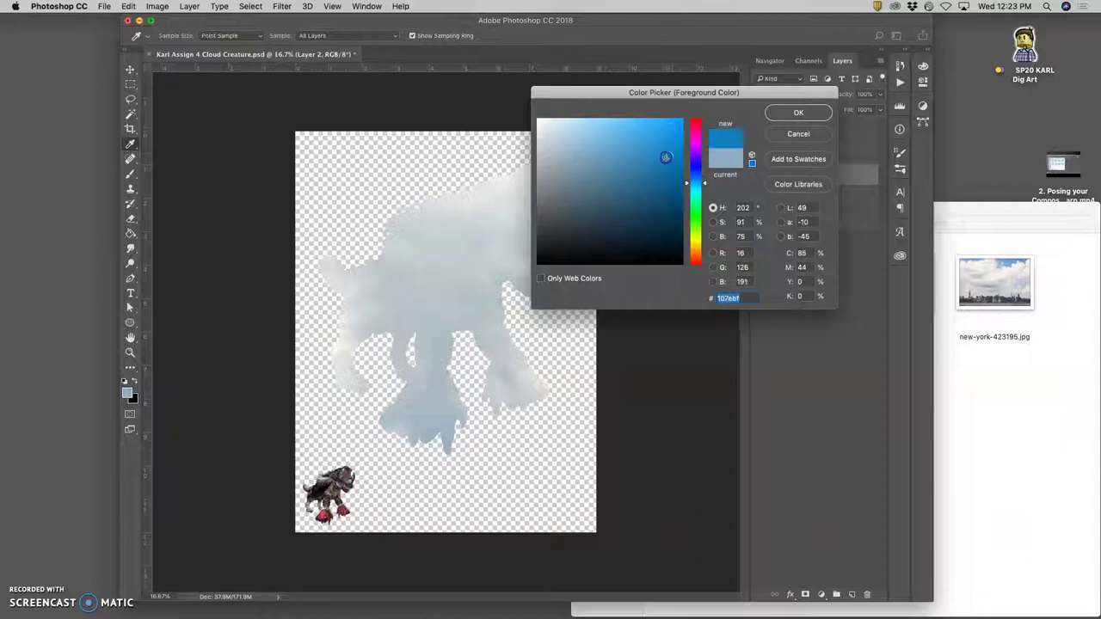
click(776, 113)
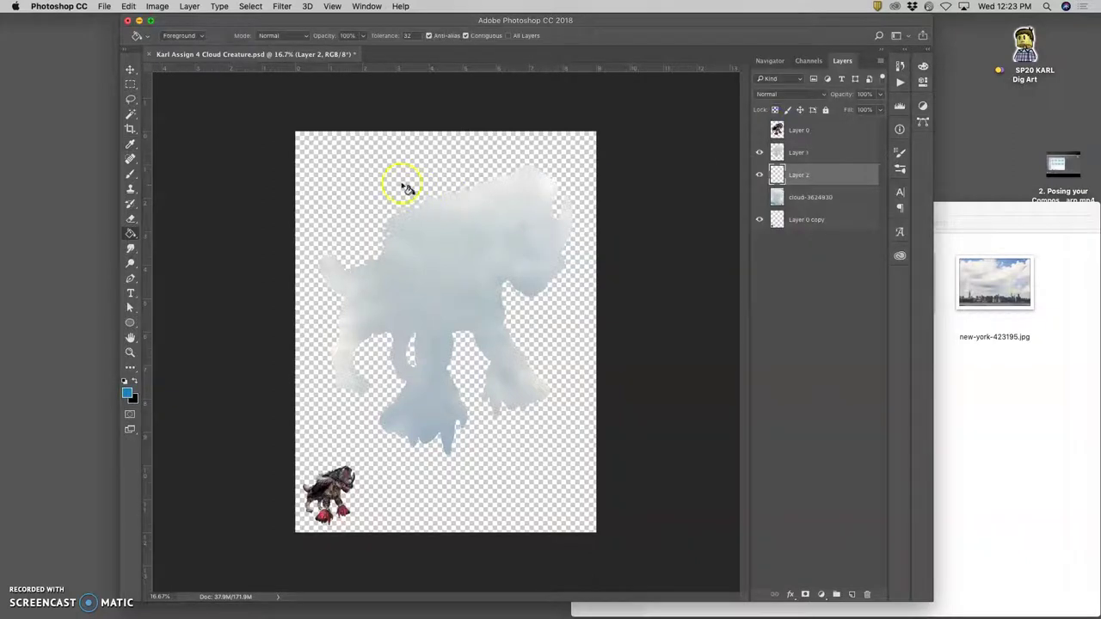
click(385, 175)
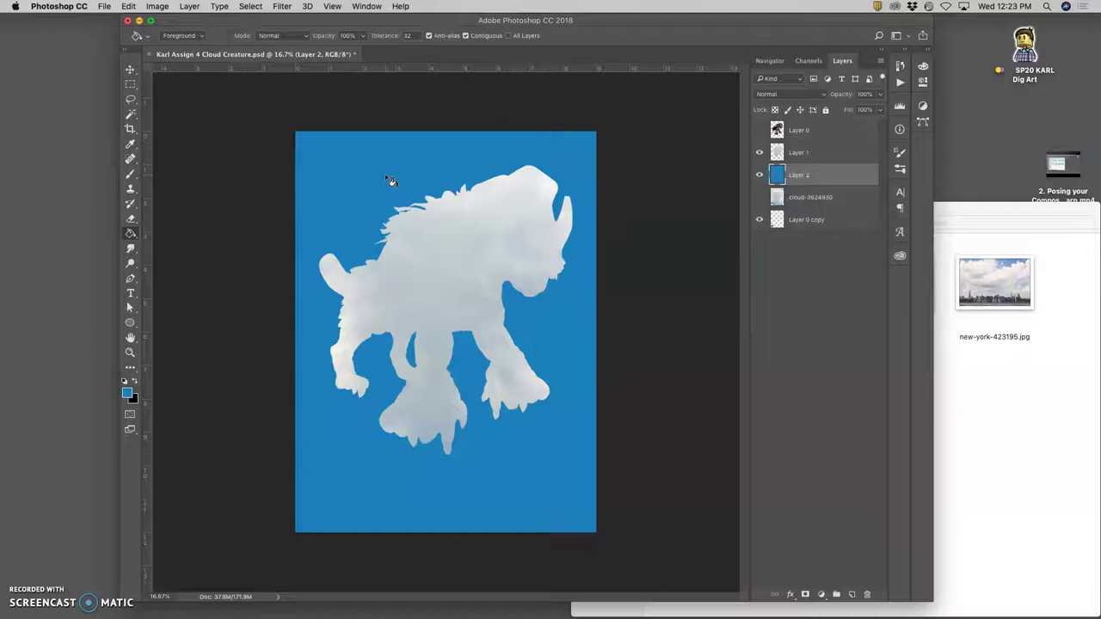
- Undo the solid blue fill on Layer 2 and switch to the Gradient Tool
key(ctrl+z)
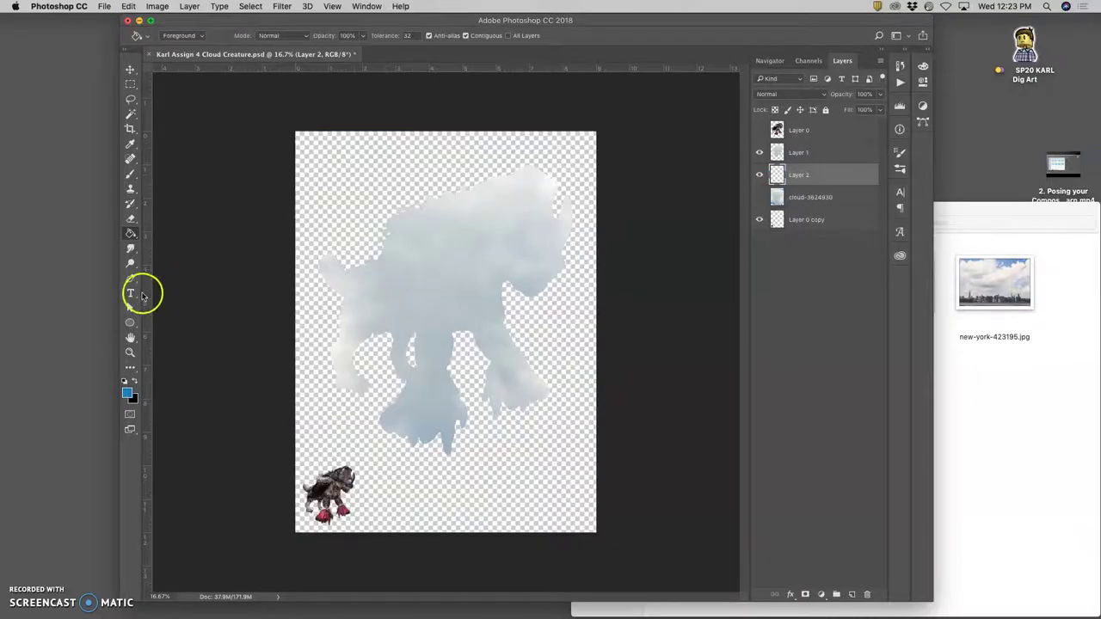
click(132, 239)
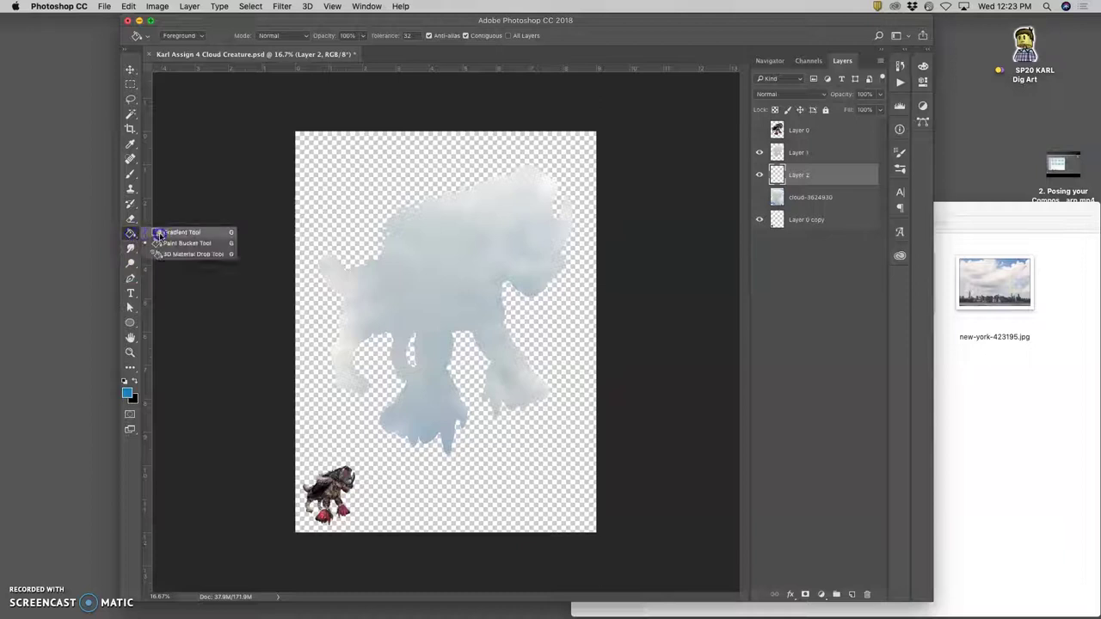
click(163, 233)
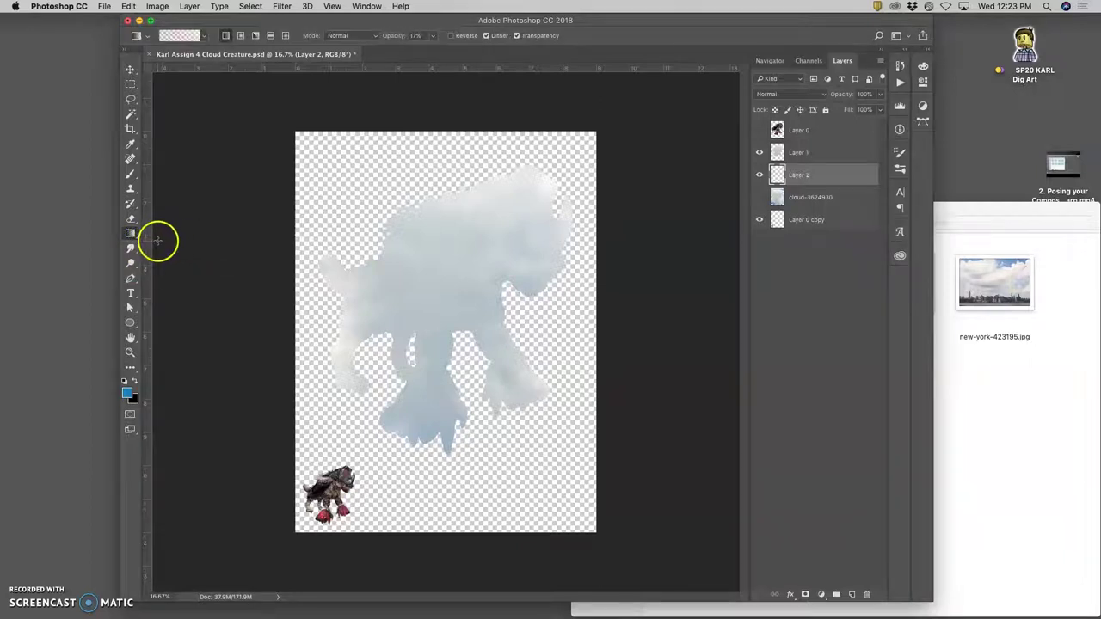
- Choose the first foreground-to-background gradient preset and set gradient opacity to 100%
click(205, 37)
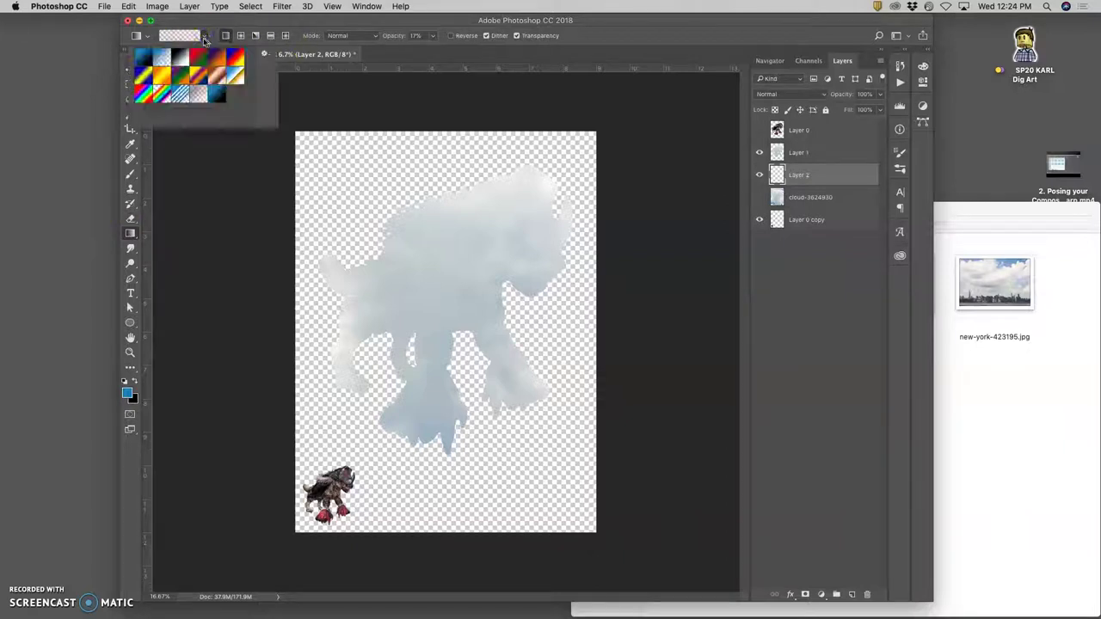
click(143, 57)
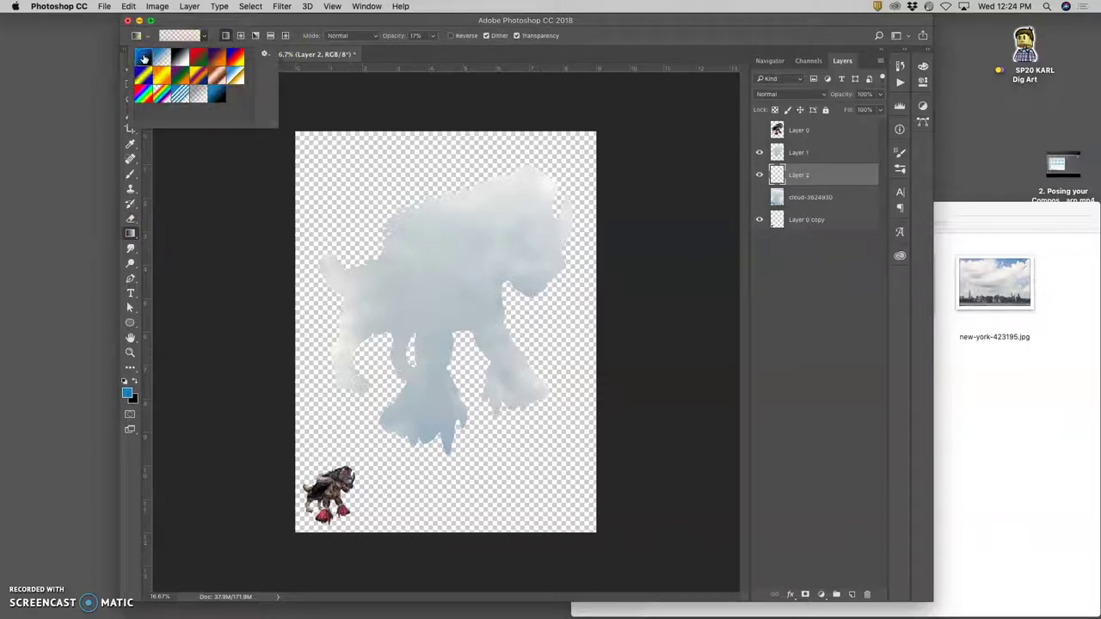
click(144, 58)
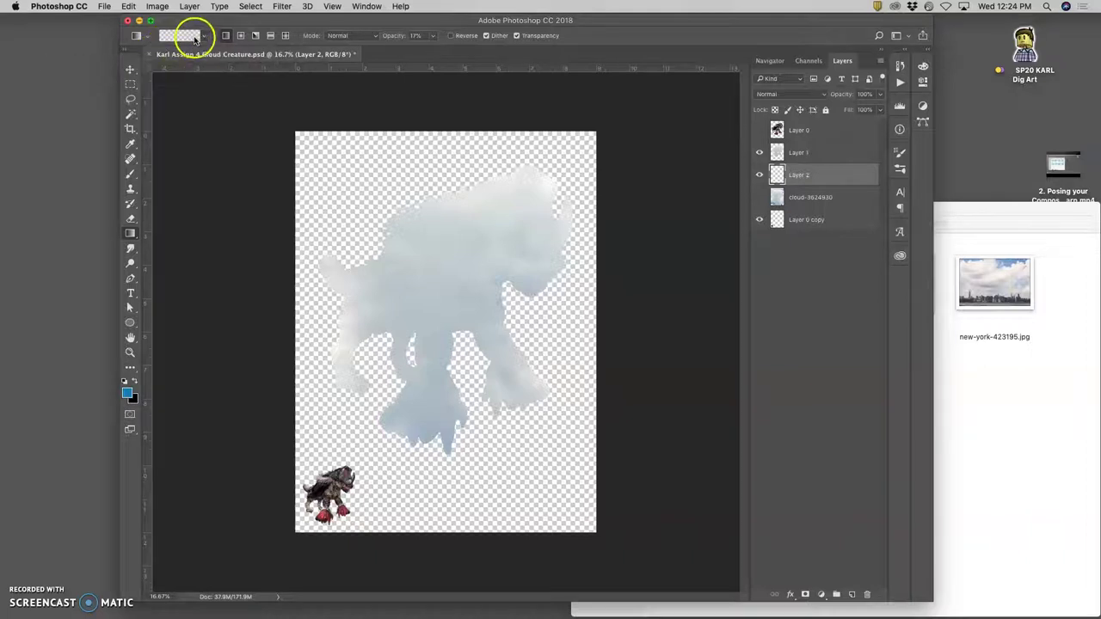
click(433, 37)
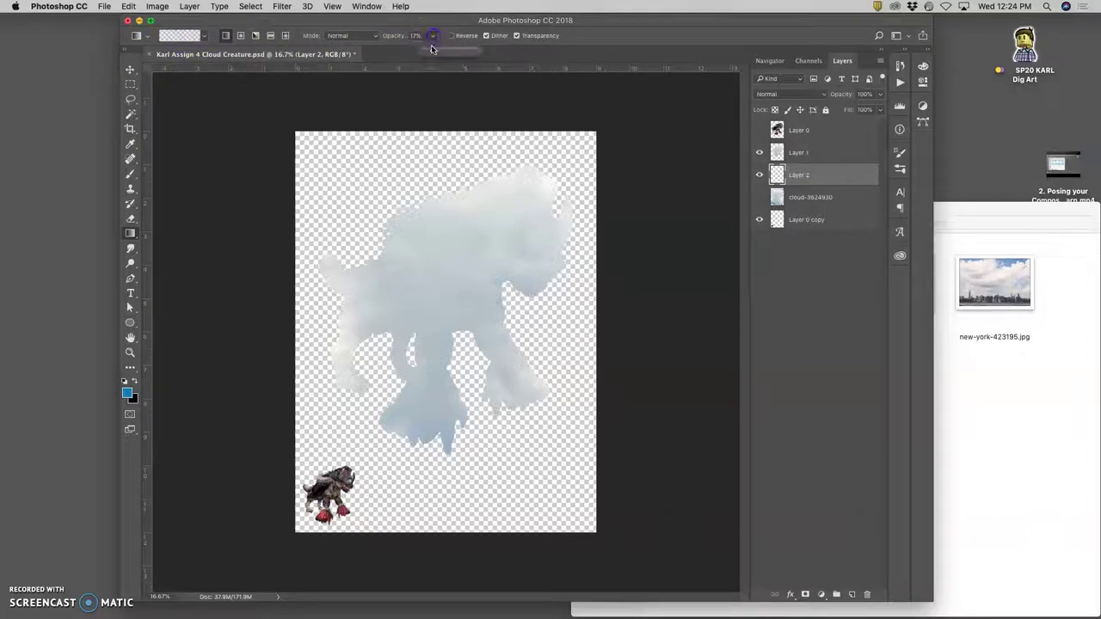
drag(426, 49, 514, 57)
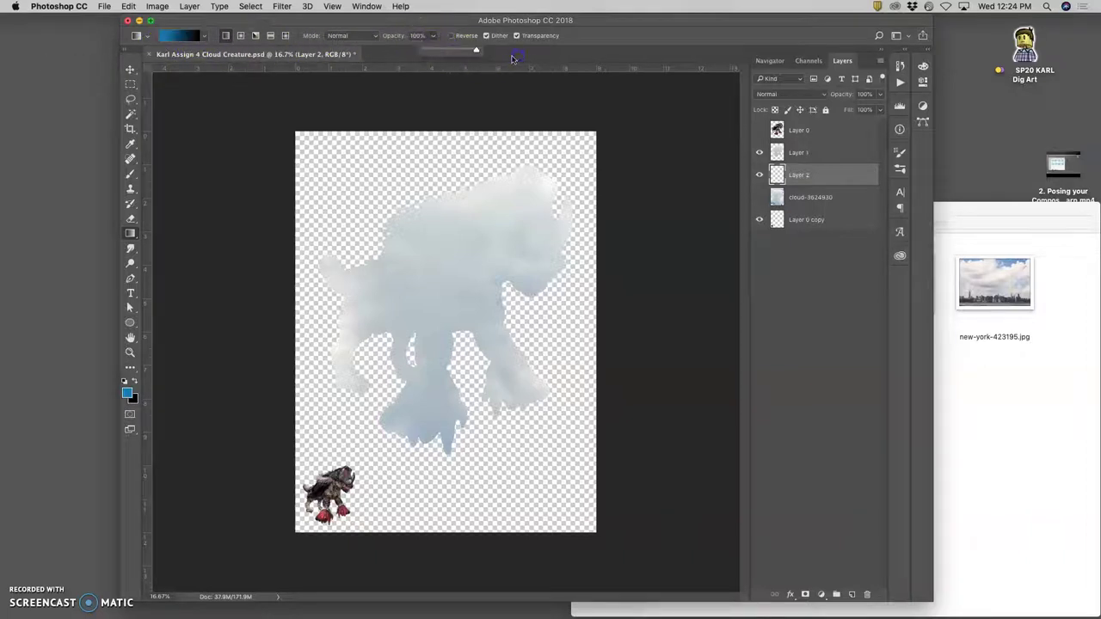
- Set the foreground to a lighter blue and the background to a blue-violet
click(128, 394)
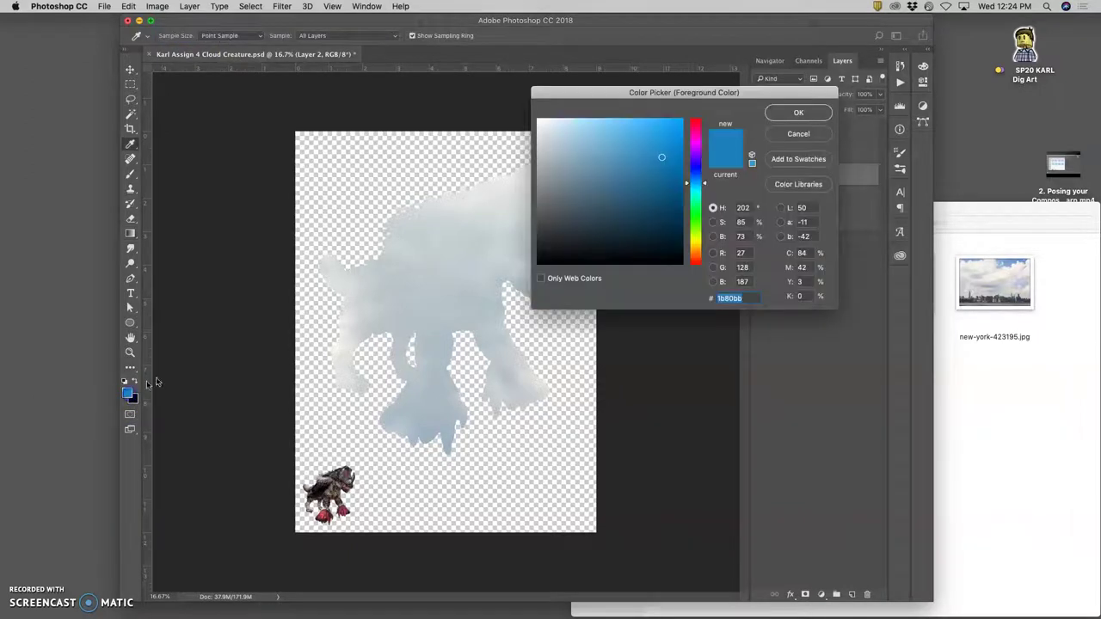
click(638, 130)
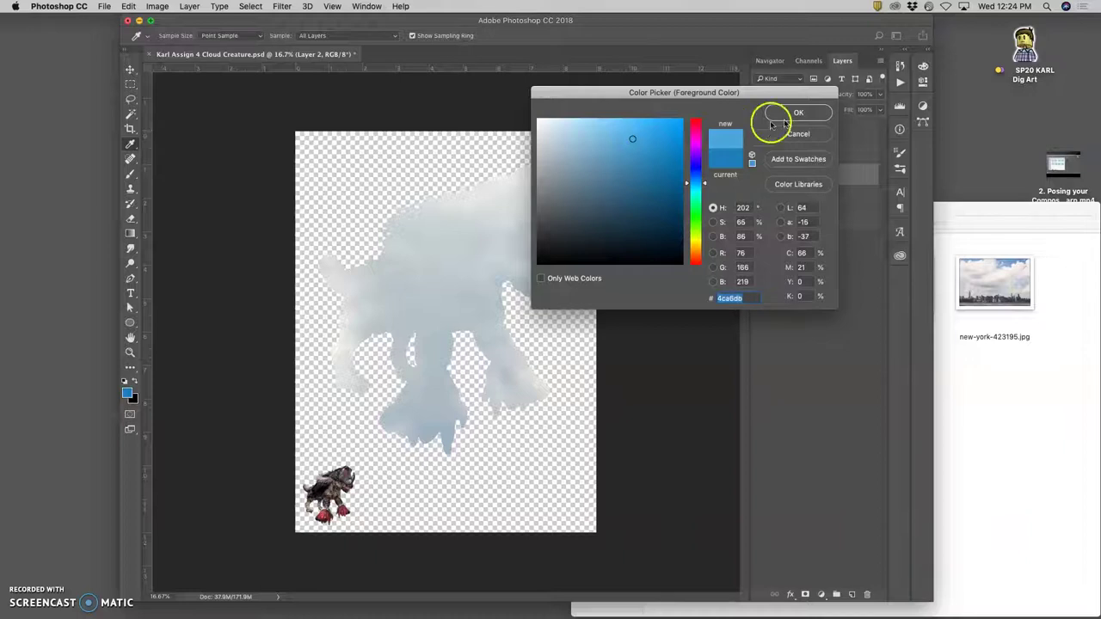
click(794, 112)
click(134, 399)
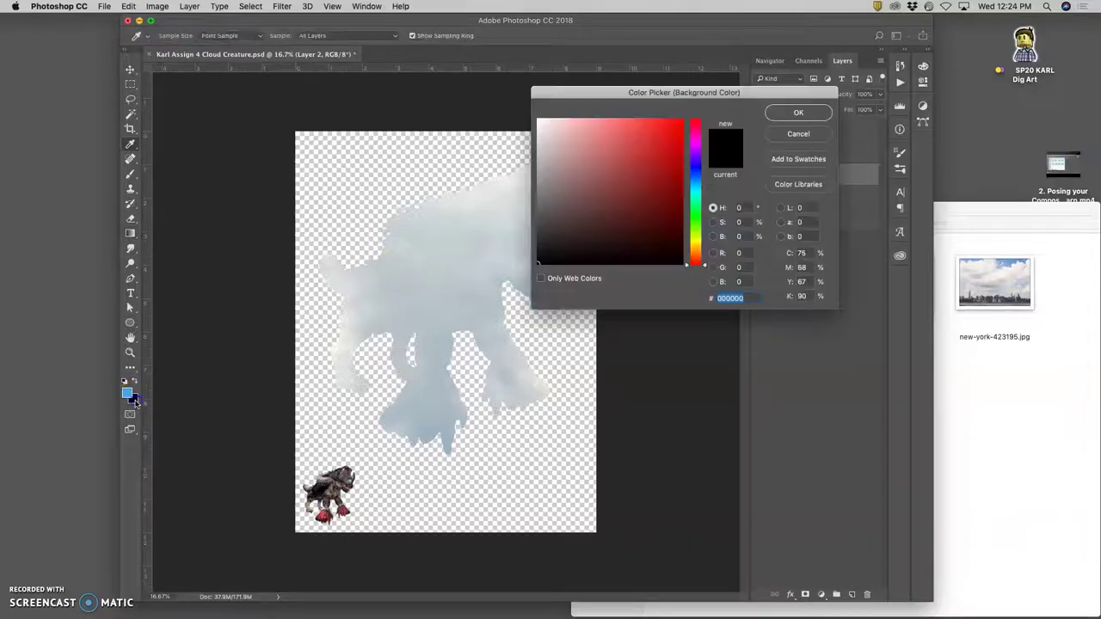
click(693, 178)
click(651, 167)
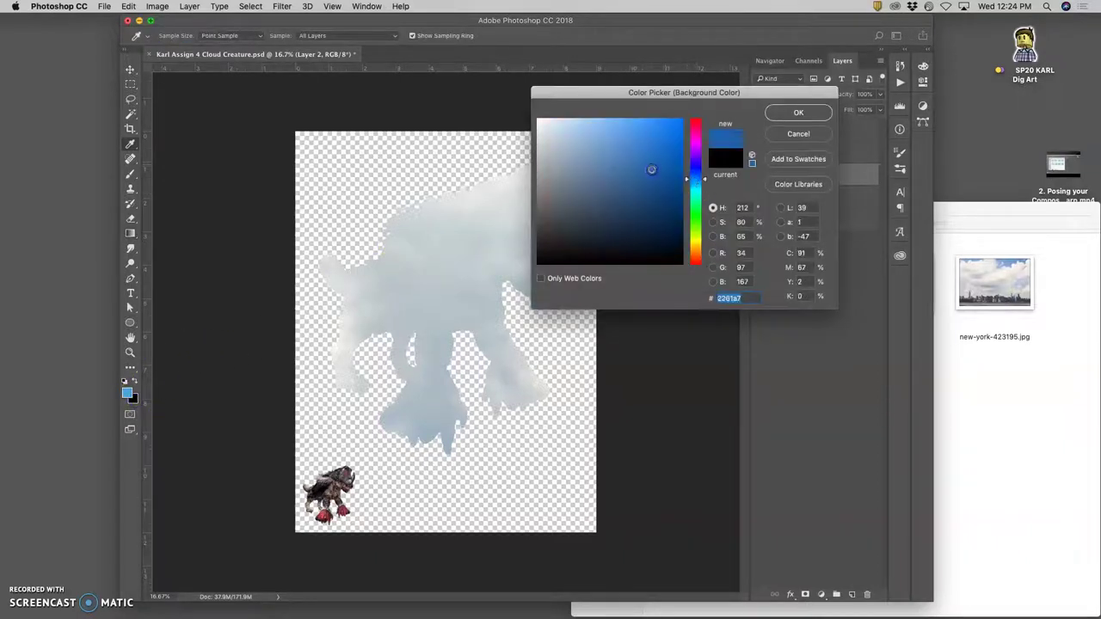
click(620, 153)
drag(690, 167, 686, 174)
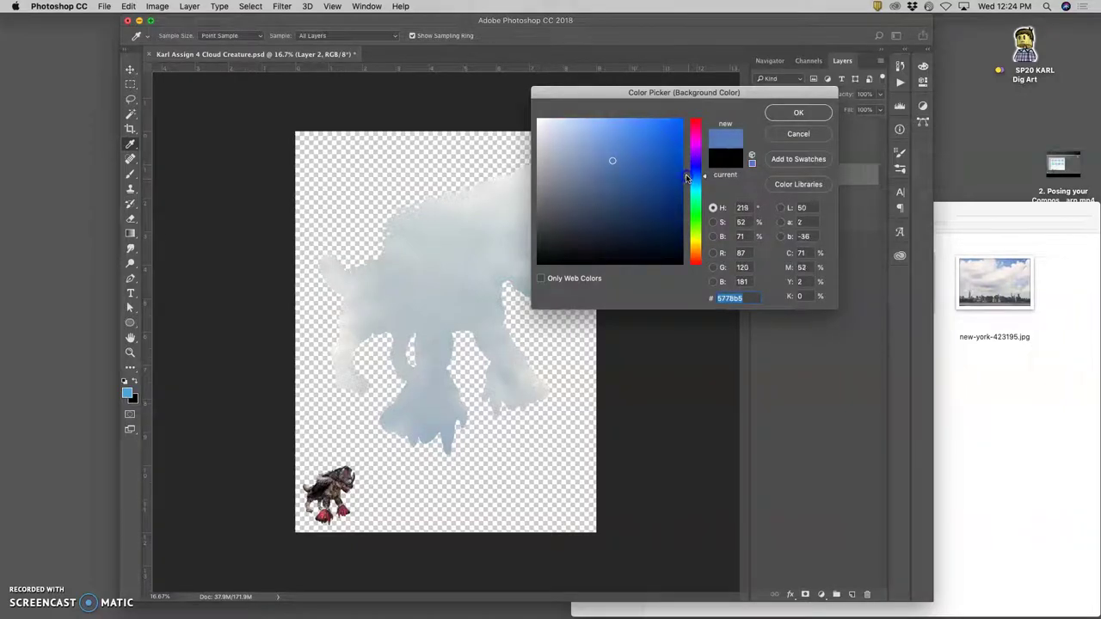
click(800, 114)
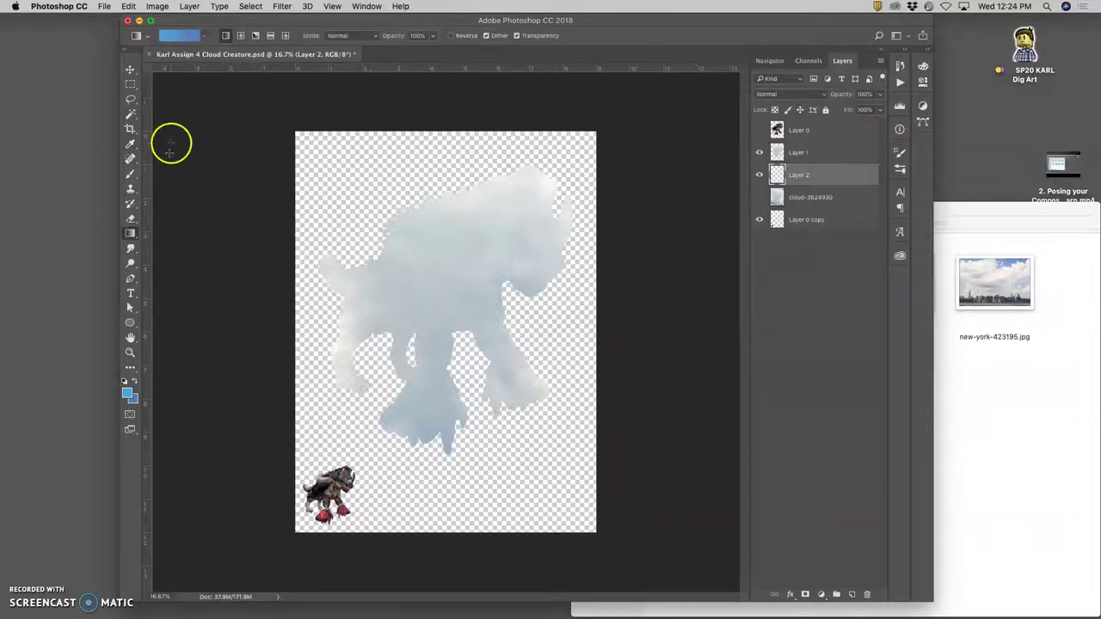
- Apply the foreground-to-background preset as a Linear gradient, dragging diagonally across Layer 2
click(205, 37)
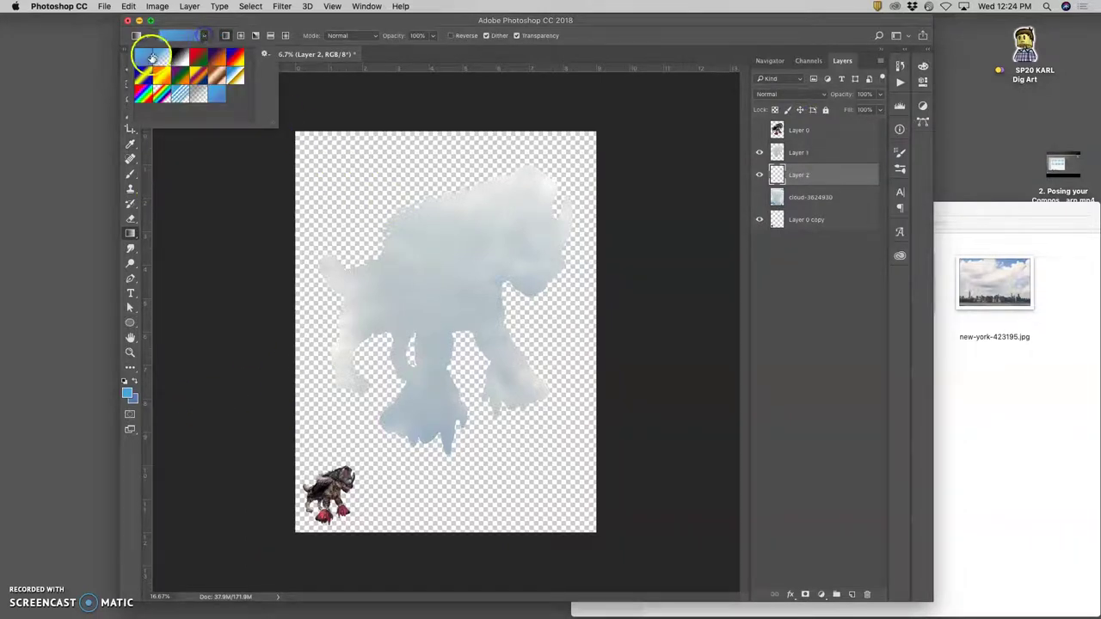
double_click(149, 57)
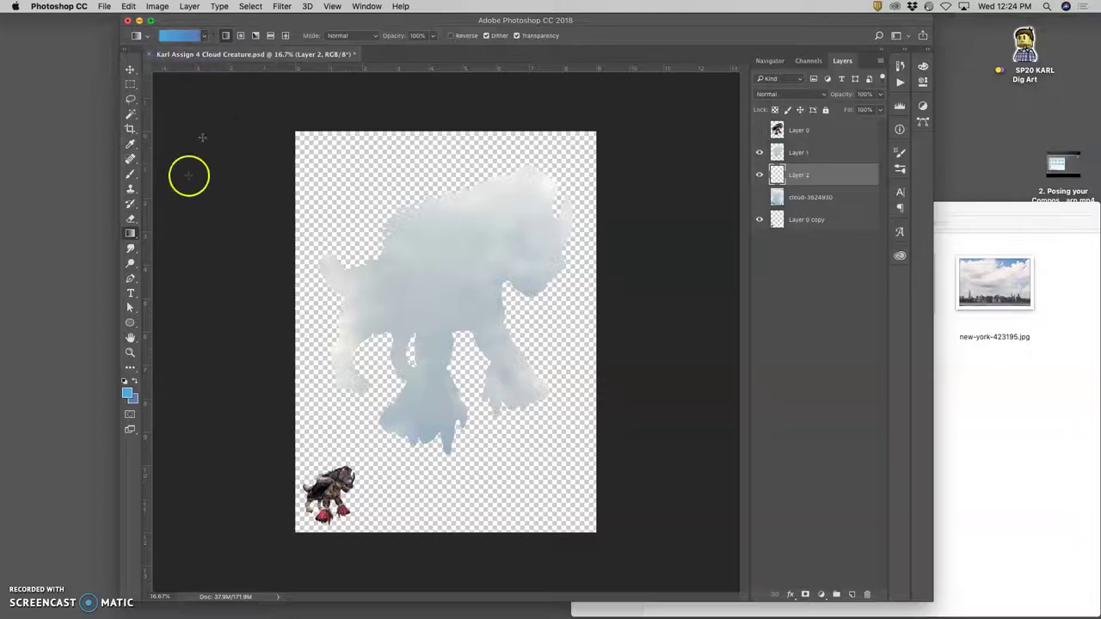
click(226, 36)
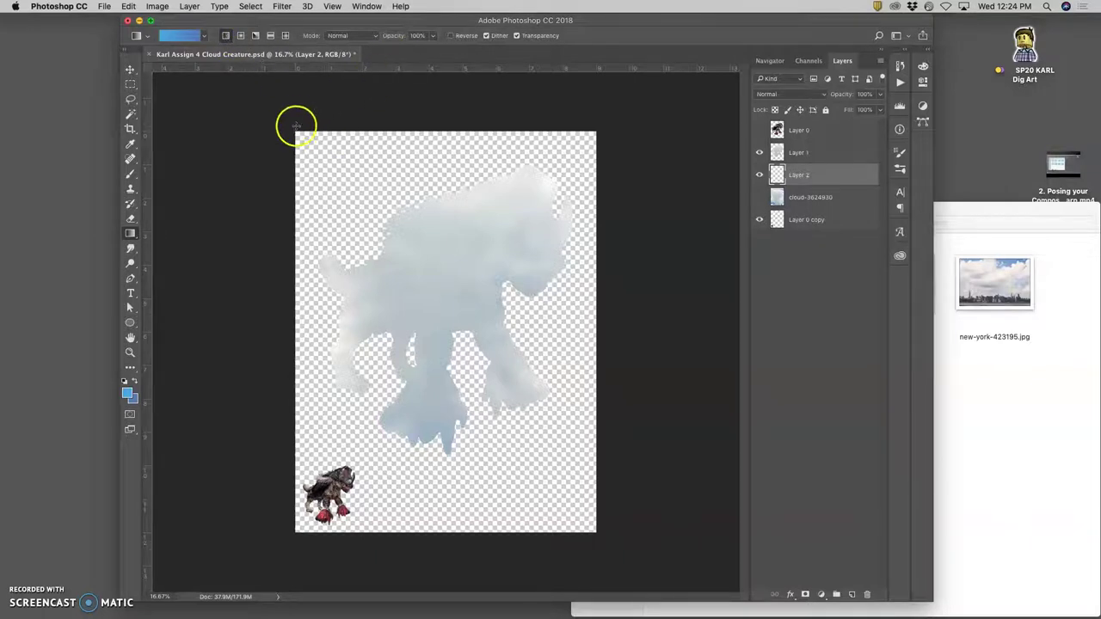
drag(313, 115, 516, 153)
drag(614, 148, 385, 557)
drag(253, 221, 683, 446)
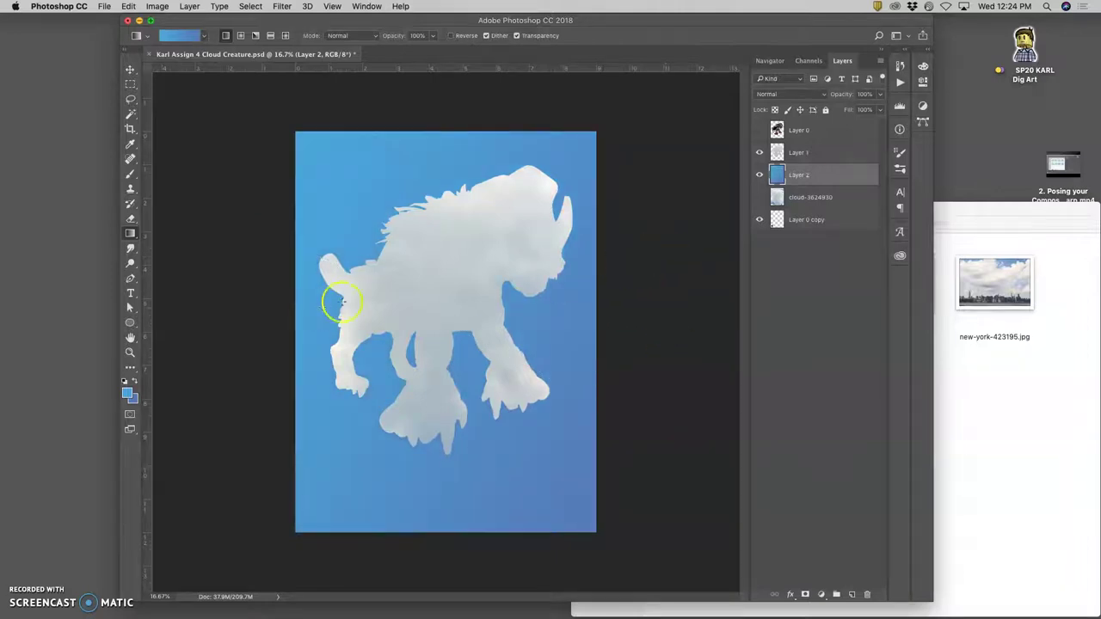
- Lighten the foreground blue and darken the background blue
click(128, 393)
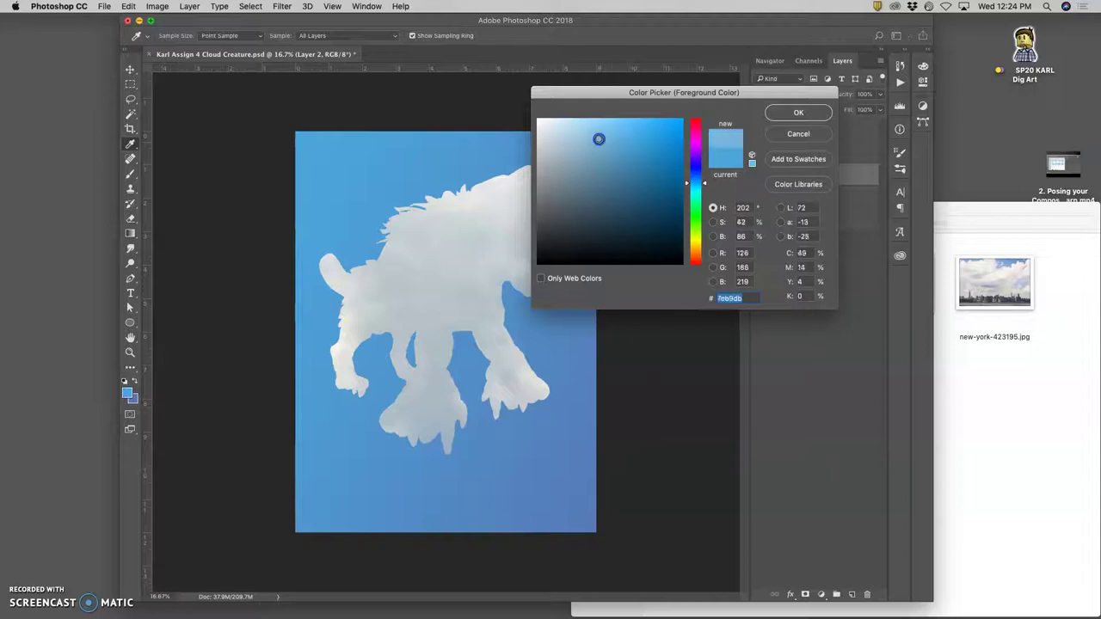
drag(599, 139, 588, 135)
click(793, 113)
key(g)
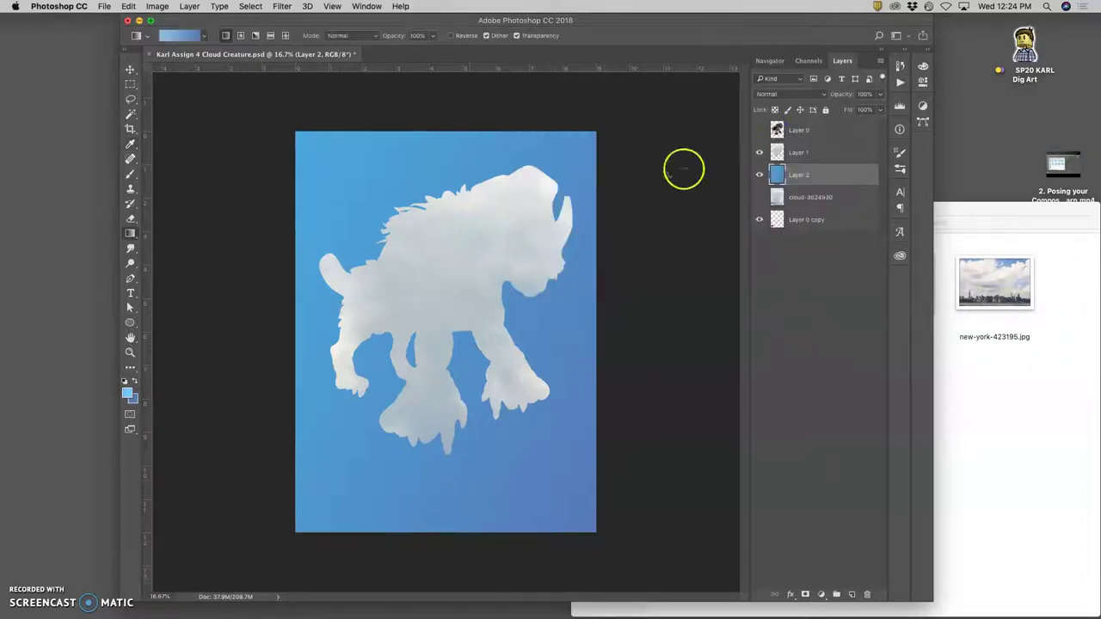
click(138, 399)
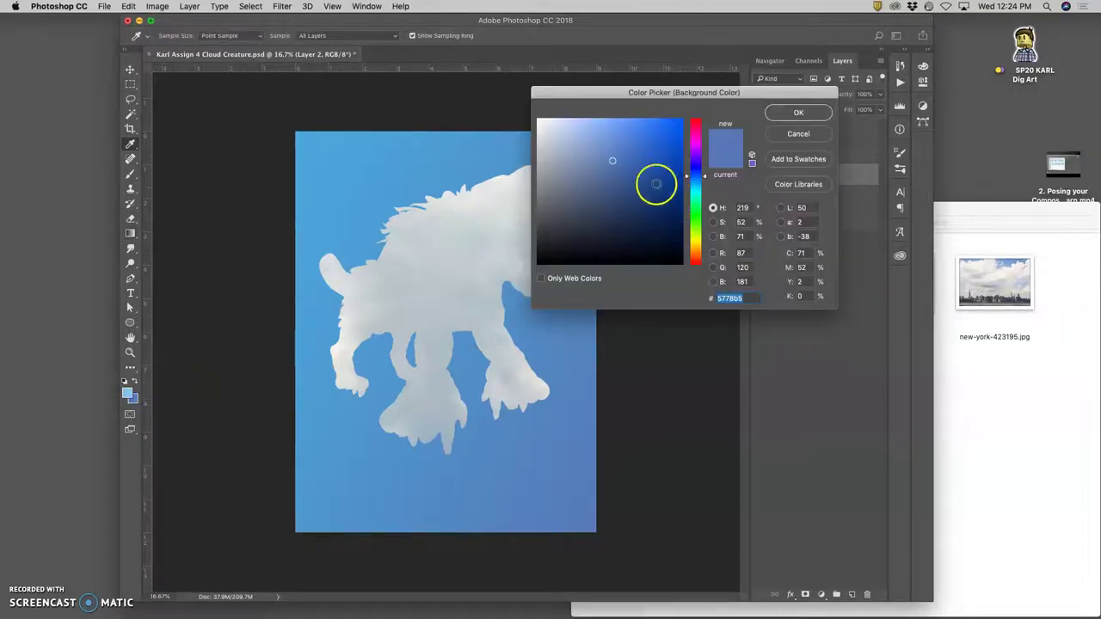
click(626, 183)
click(782, 112)
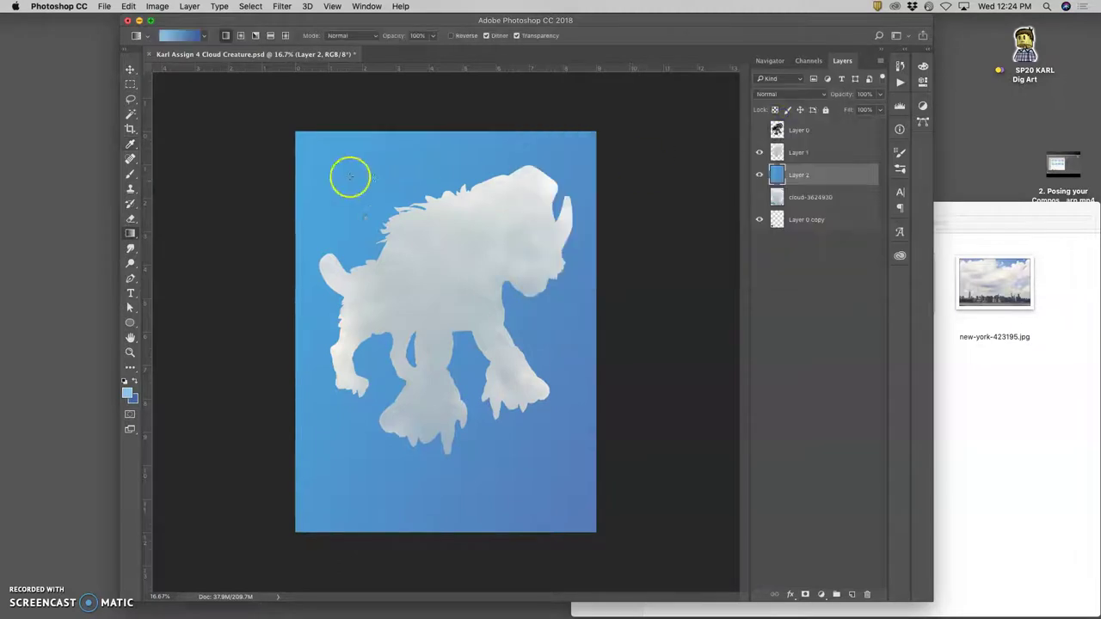
- Redraw the blue gradient on Layer 2, ending with an upper-left to lower-right drag
drag(265, 169, 443, 323)
drag(621, 304, 435, 419)
drag(581, 113, 745, 98)
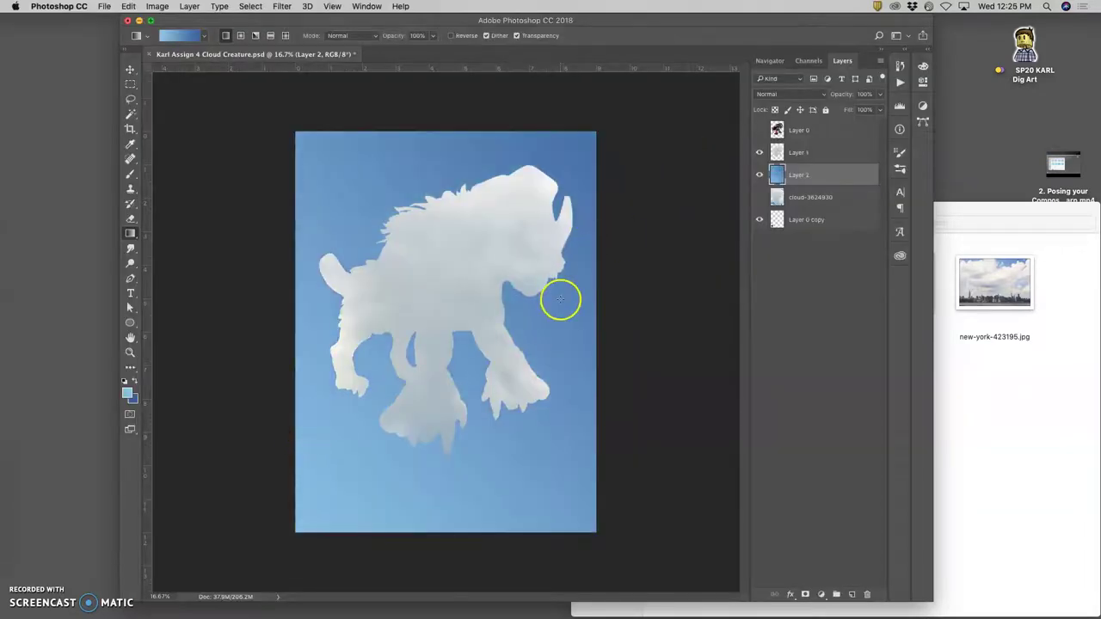
drag(329, 111, 603, 581)
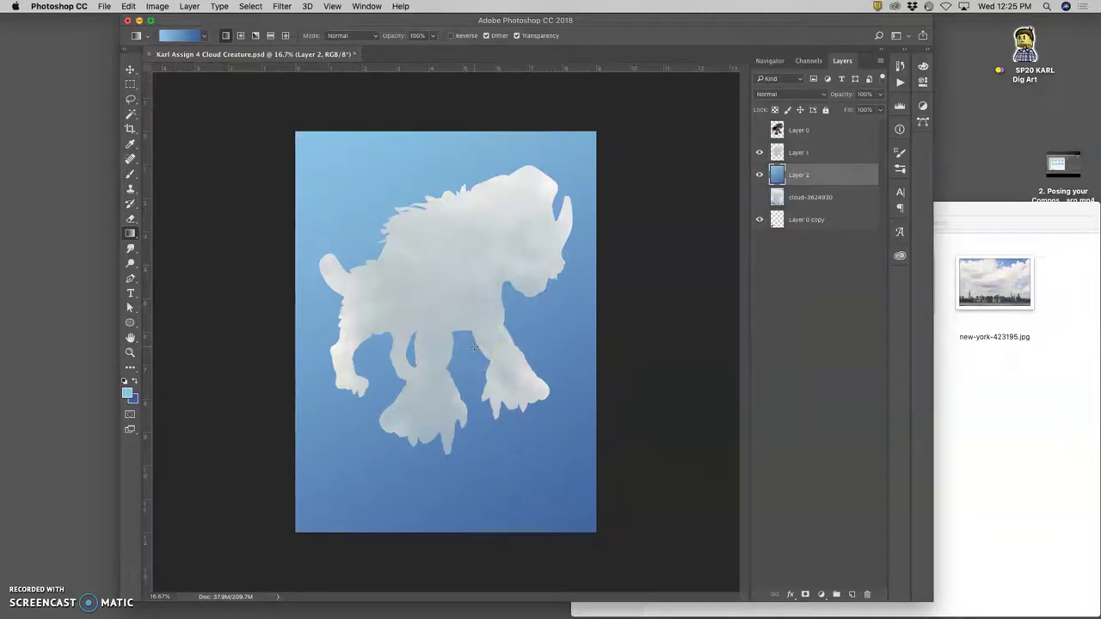
- Compare Layer 2 on and off, then set the foreground to a pale greyish cyan
click(758, 174)
click(758, 174)
click(128, 392)
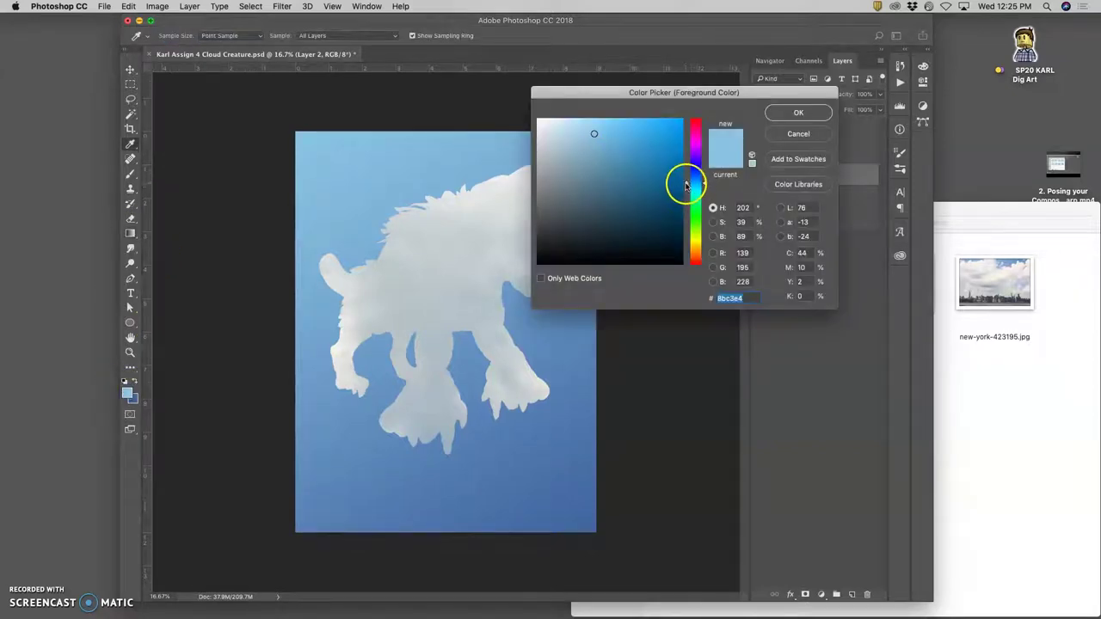
drag(685, 184, 685, 190)
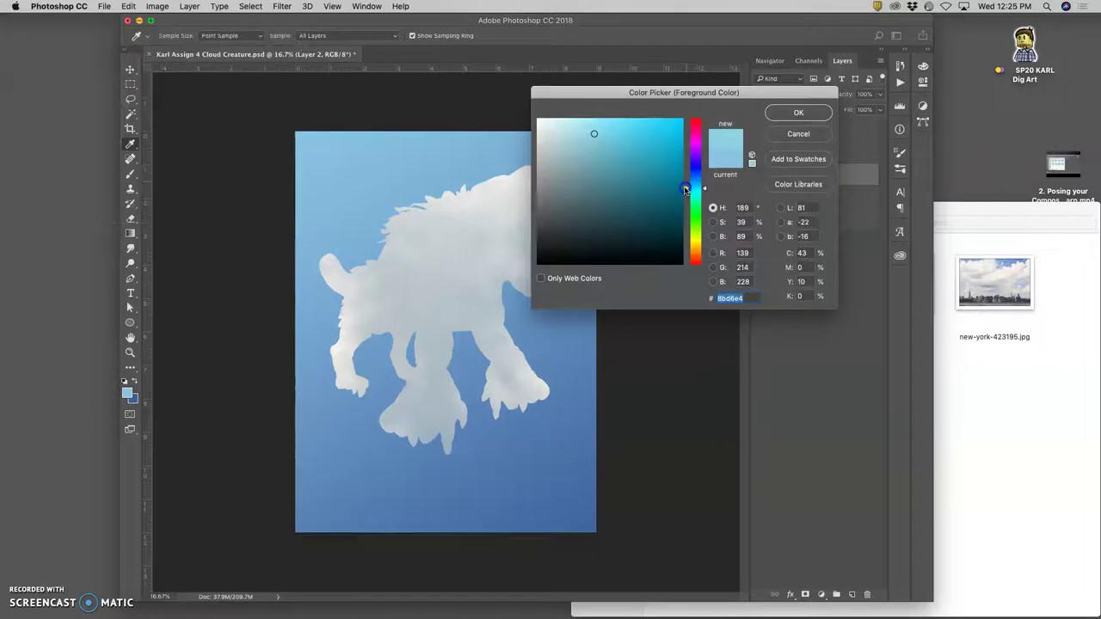
click(589, 144)
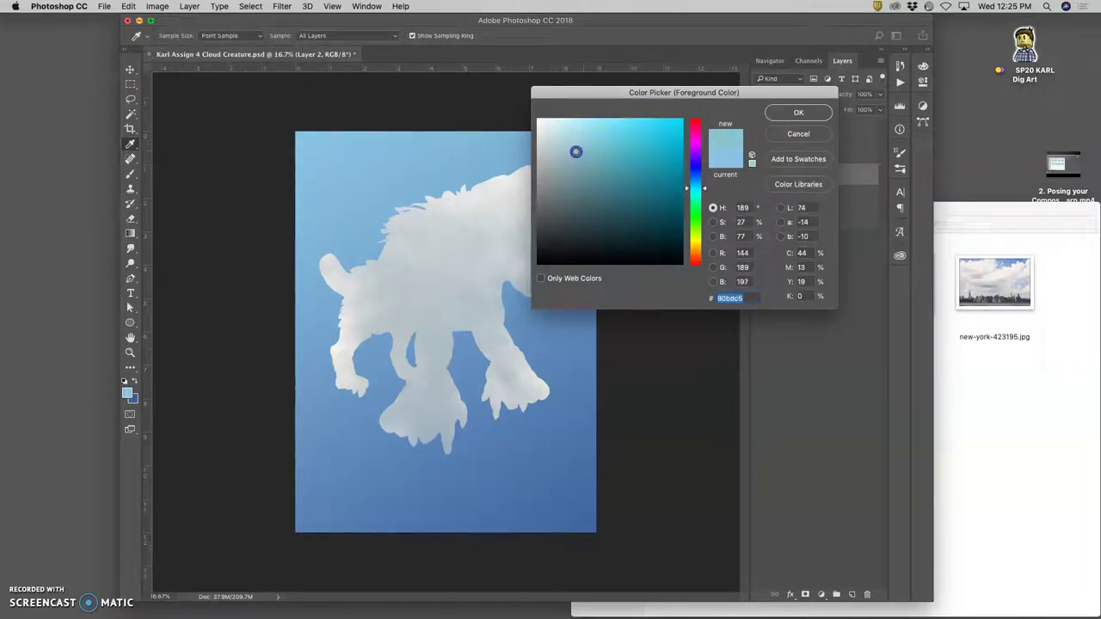
drag(577, 152, 579, 140)
click(798, 112)
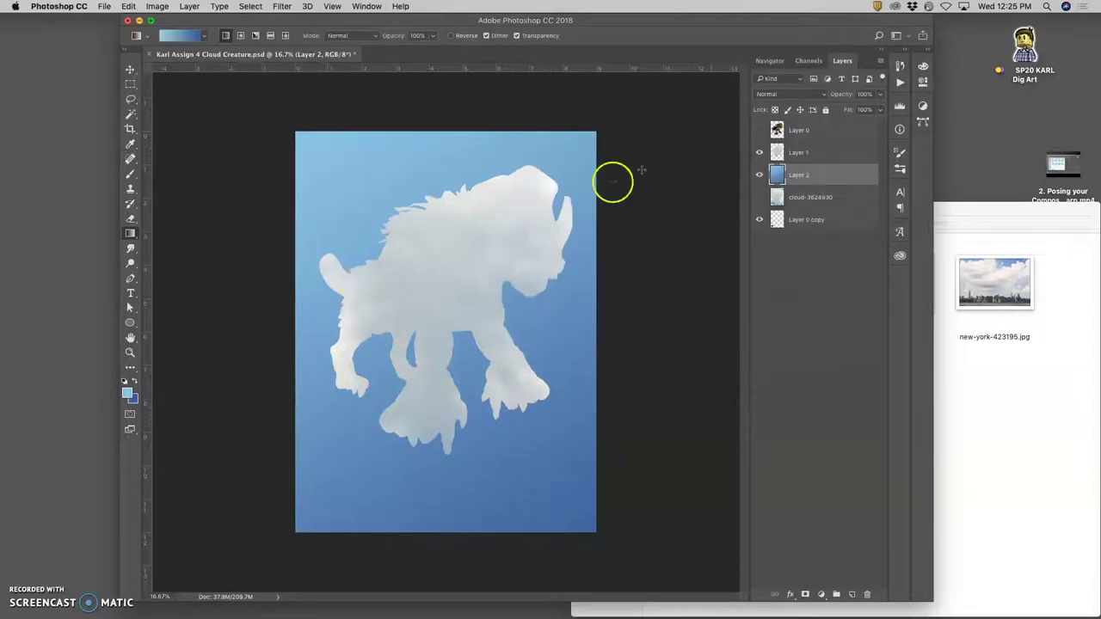
- Set the background colour to a lighter sky blue (#579ed2)
click(136, 402)
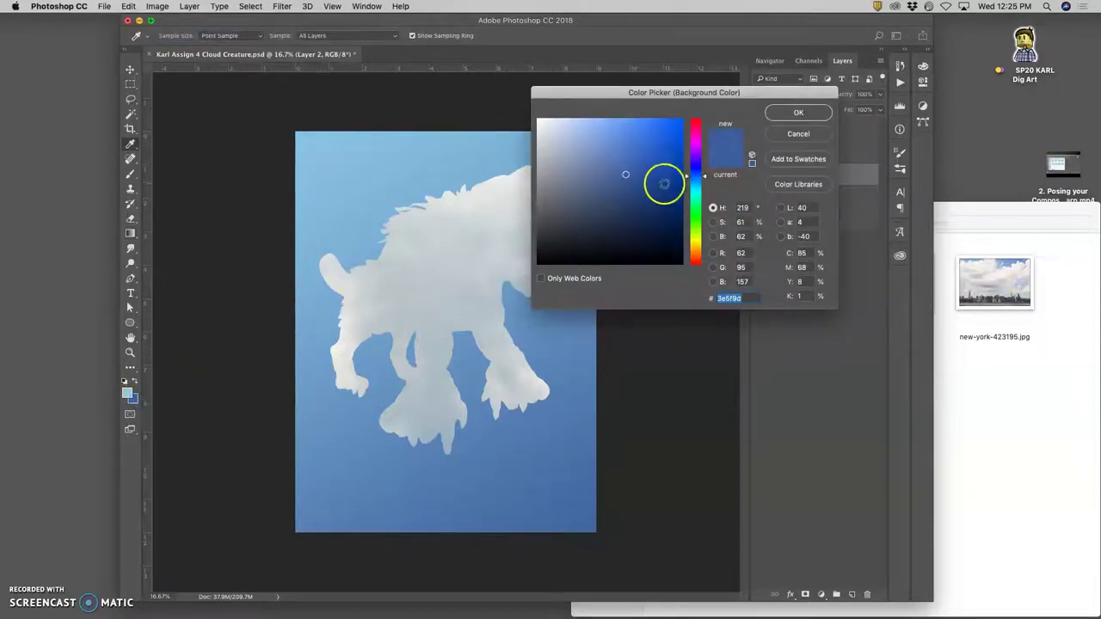
drag(687, 176, 625, 143)
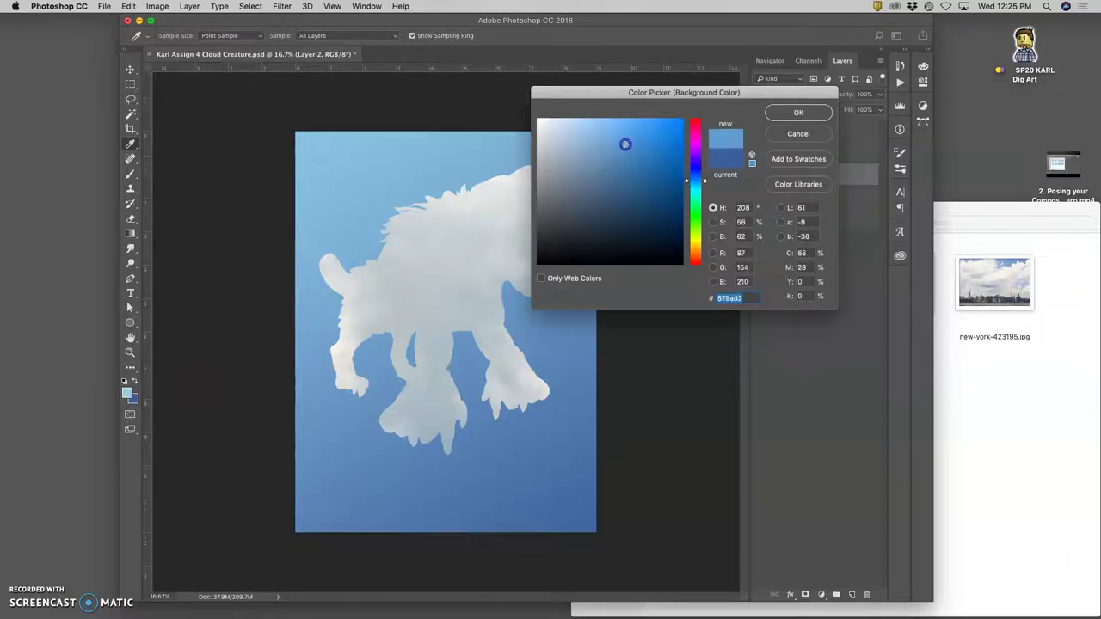
click(764, 117)
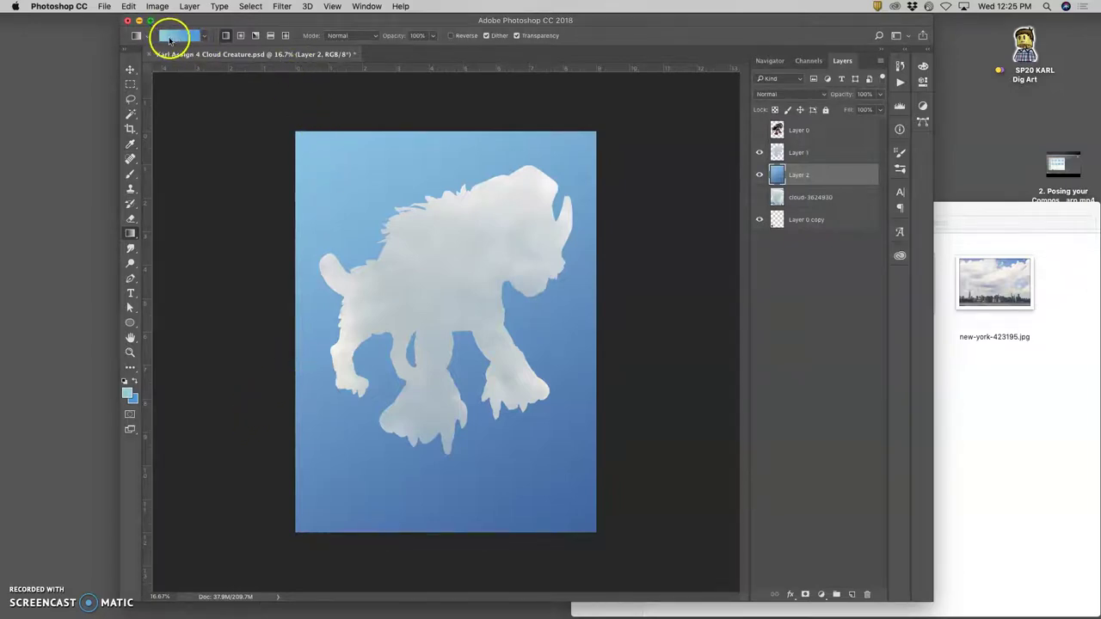
- Lay faint 33% opacity gradients diagonally across the sky on Layer 2
click(432, 37)
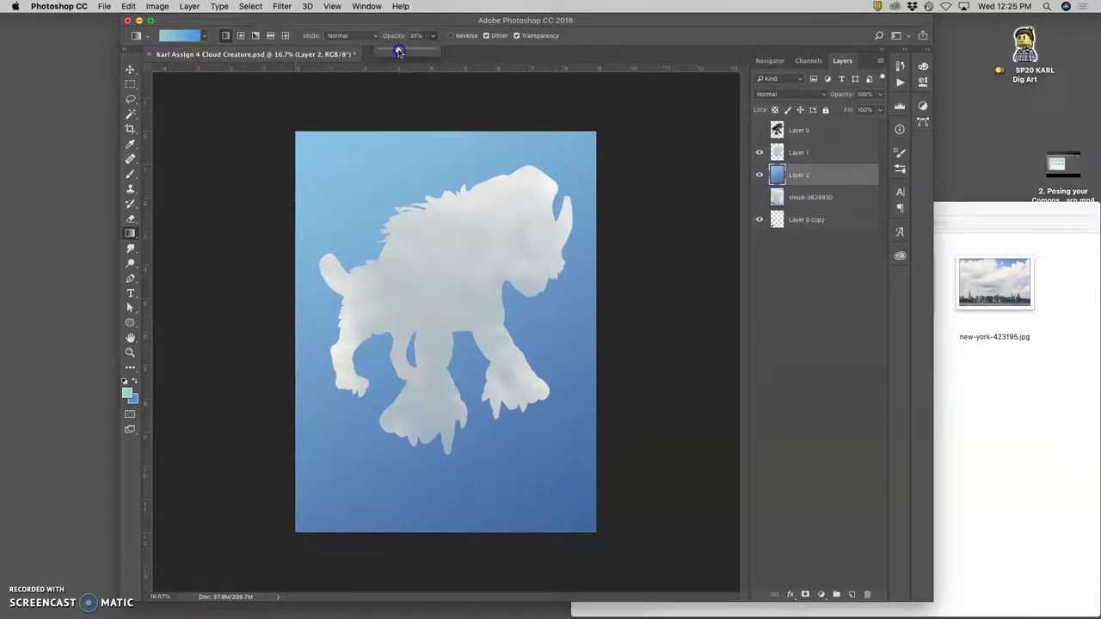
drag(398, 51, 402, 53)
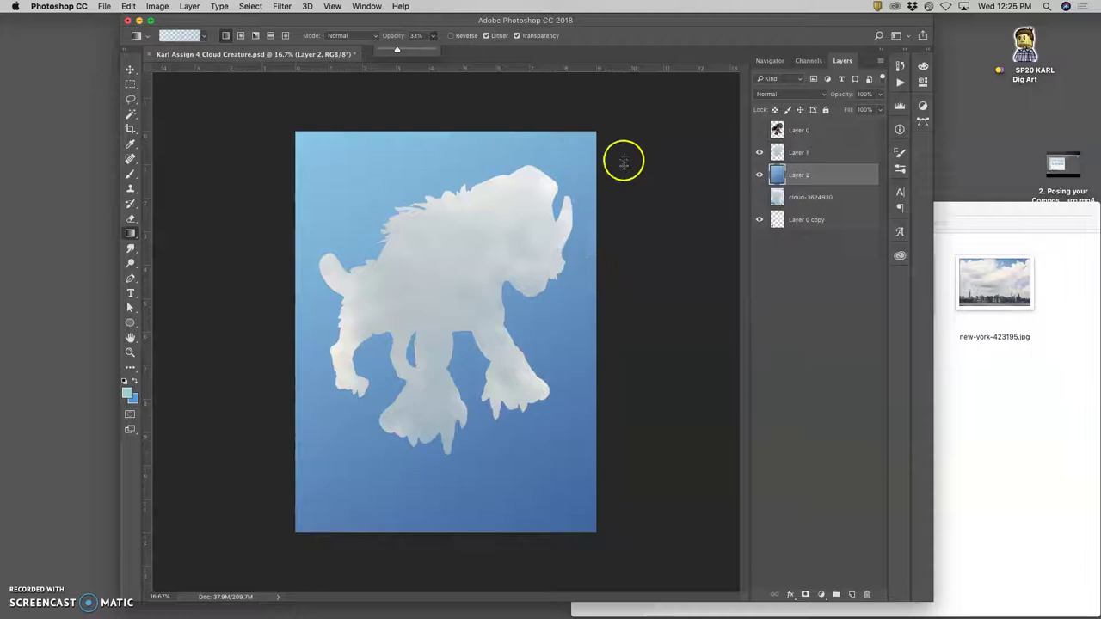
drag(648, 135, 258, 585)
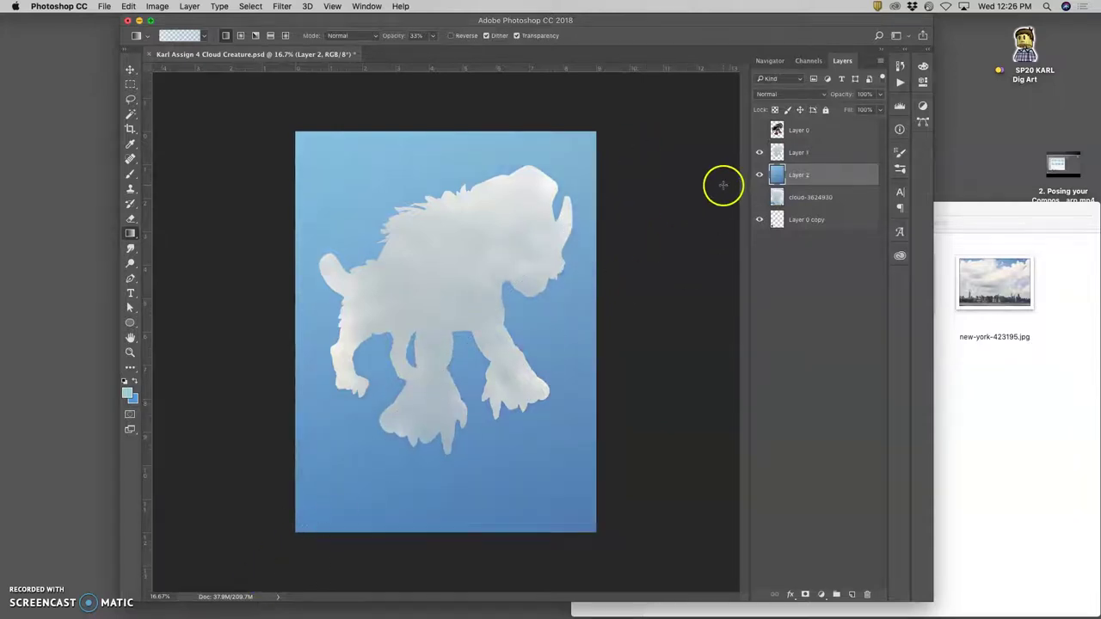
key(super+z)
key(super+z)
key(super+z)
key(super+z)
drag(457, 281, 489, 339)
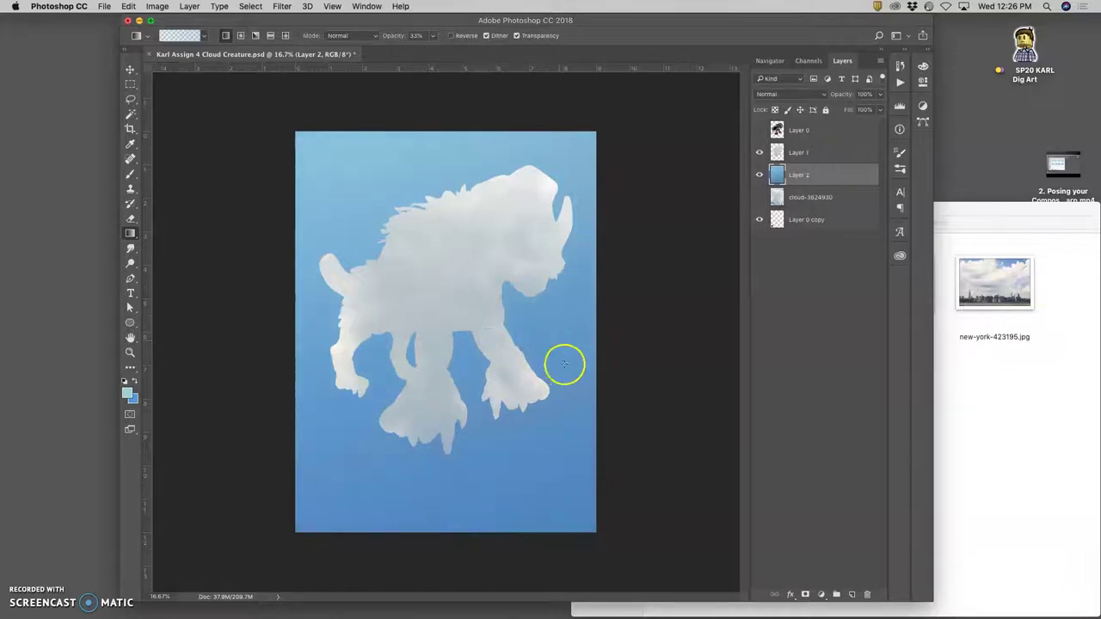
drag(628, 403, 405, 320)
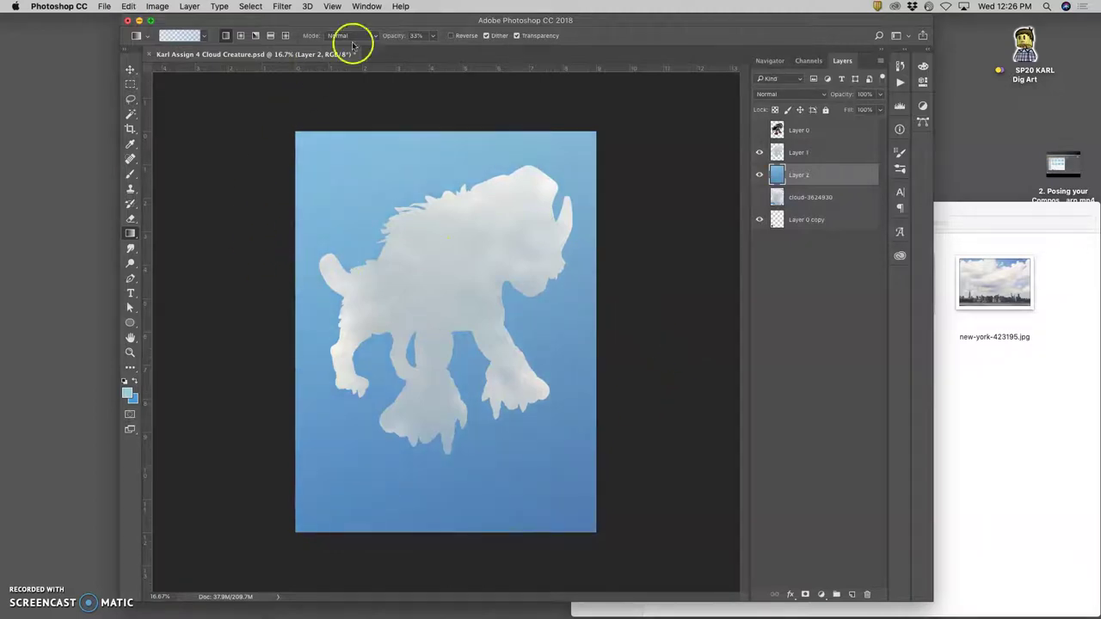
- Add another faint gradient pass at 11% opacity down across the sky
click(432, 35)
drag(421, 52, 421, 49)
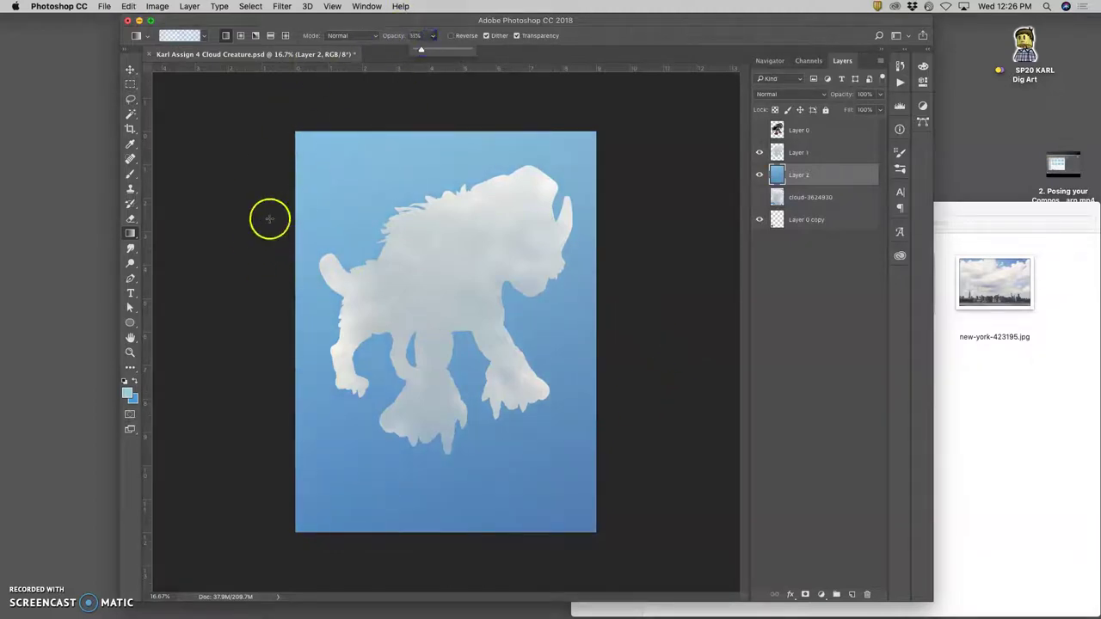
click(539, 432)
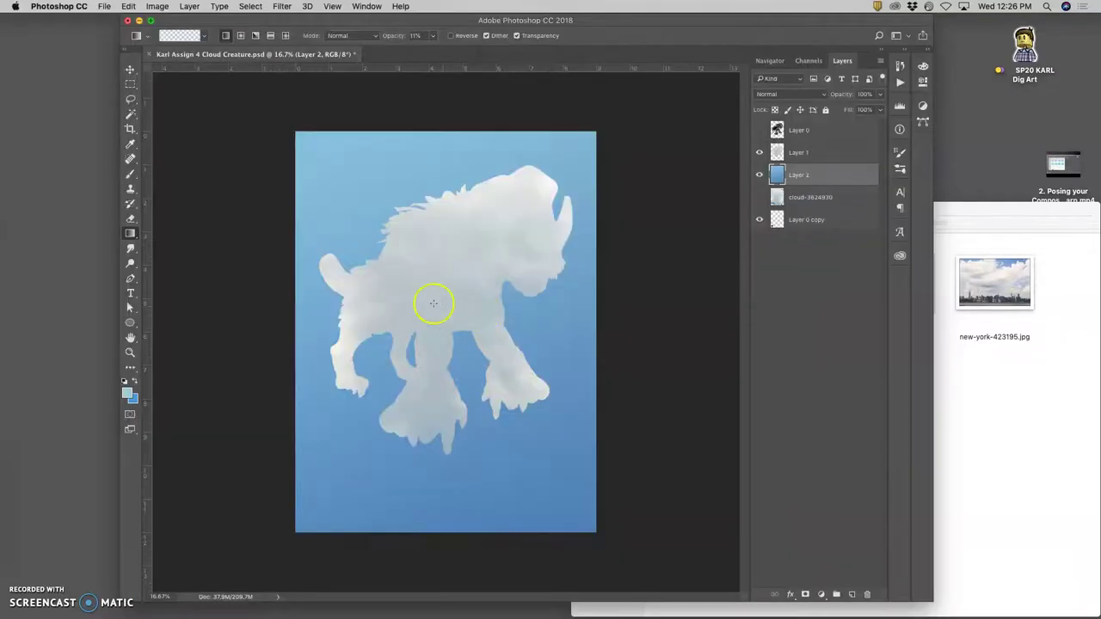
drag(275, 284, 510, 439)
- Set the foreground to a light pink and the background to a pale cream
click(127, 393)
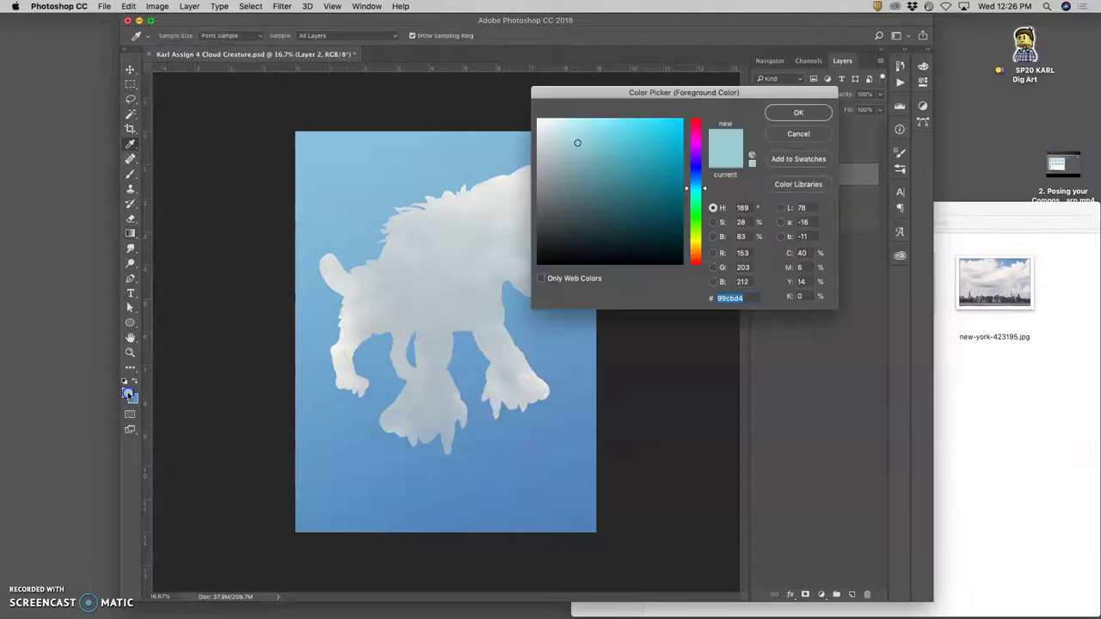
click(695, 144)
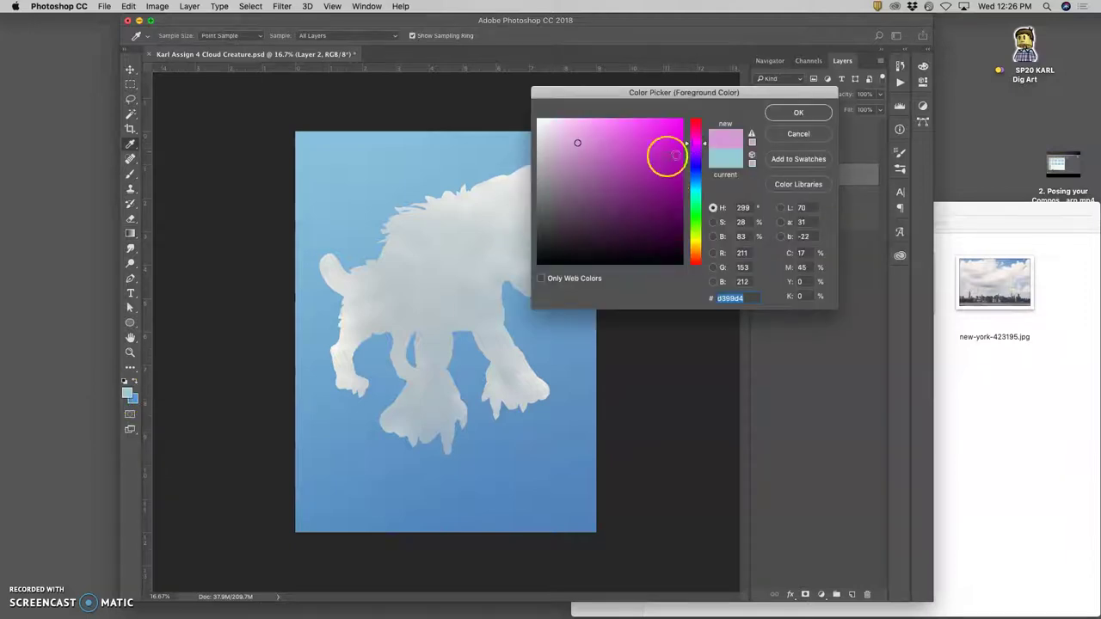
click(570, 128)
click(783, 111)
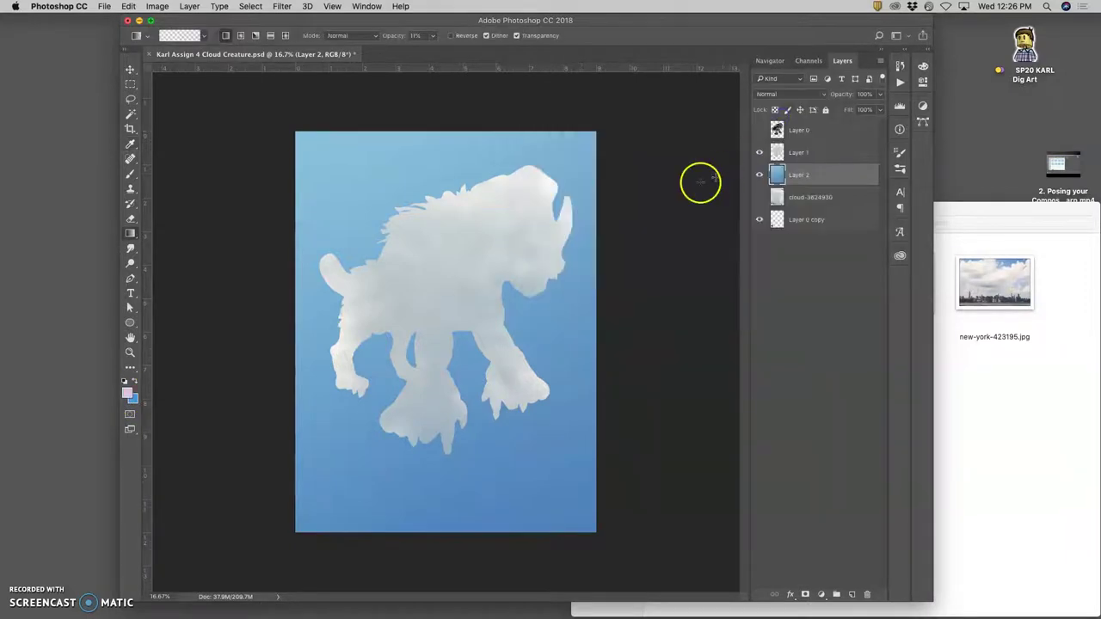
click(135, 399)
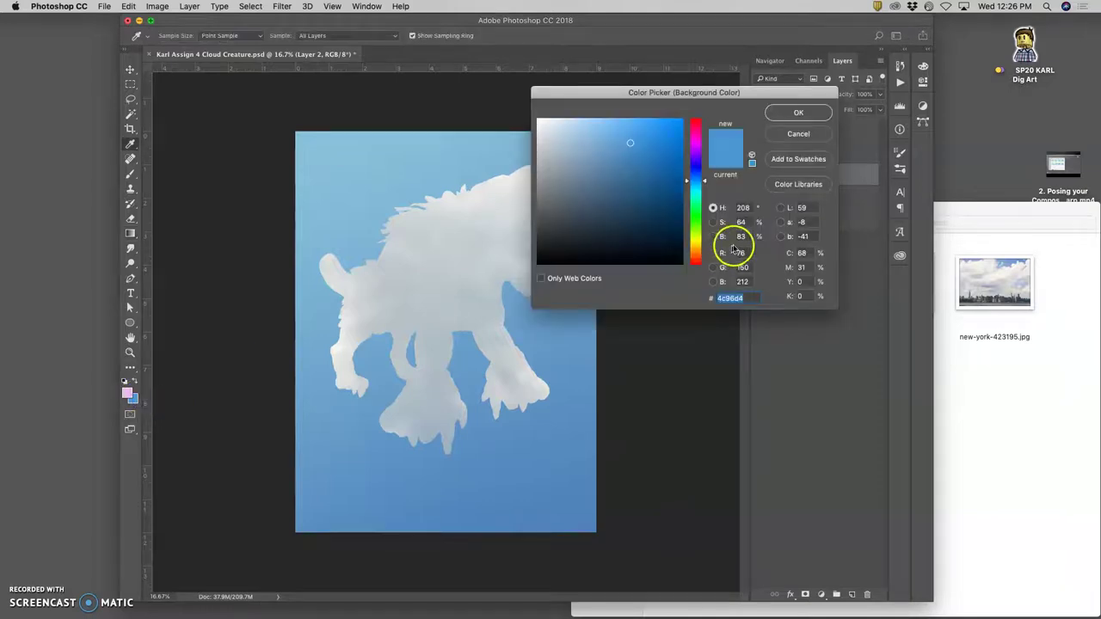
click(698, 248)
drag(598, 180, 557, 152)
click(695, 247)
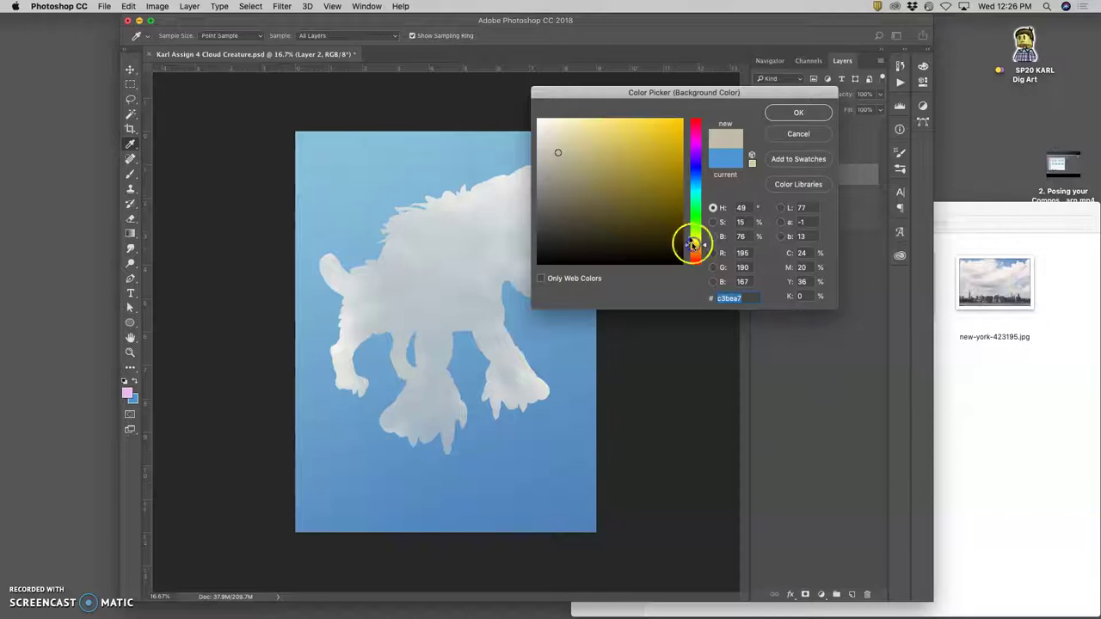
click(696, 249)
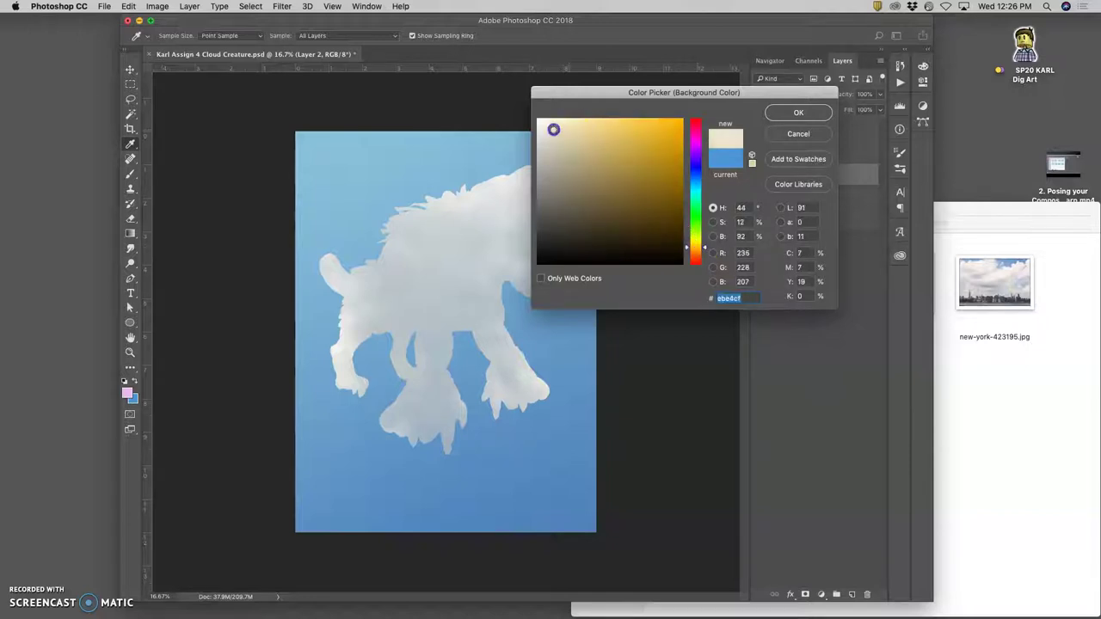
drag(556, 126, 632, 132)
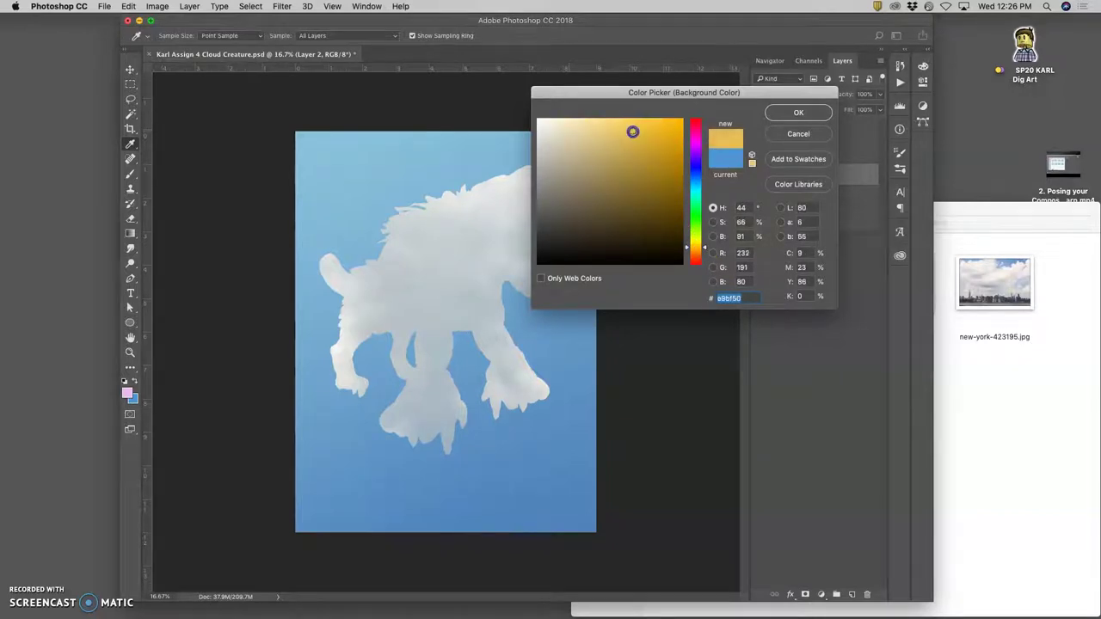
click(799, 112)
- Lay several faint 11% foreground-to-background gradients upward across the lower sky
key(g)
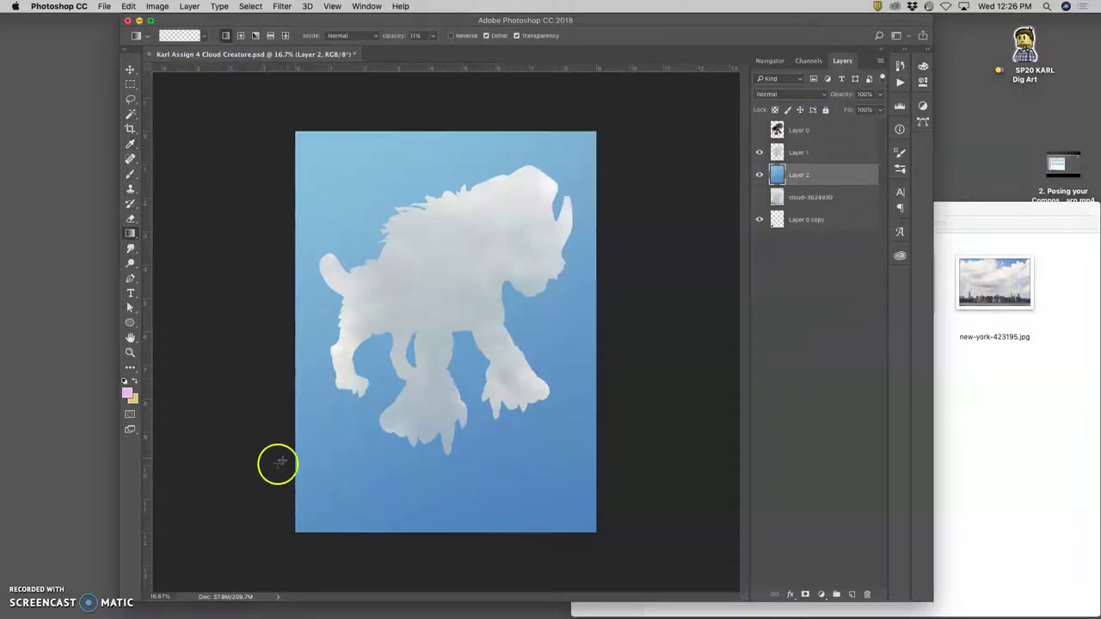
drag(269, 509, 588, 282)
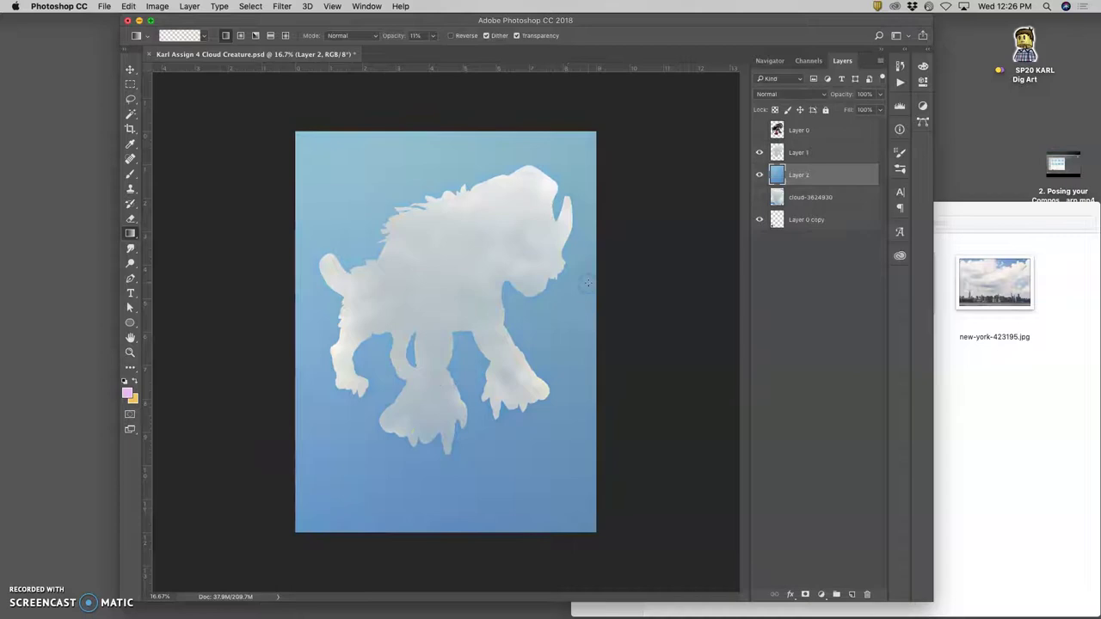
drag(451, 543, 617, 290)
click(202, 35)
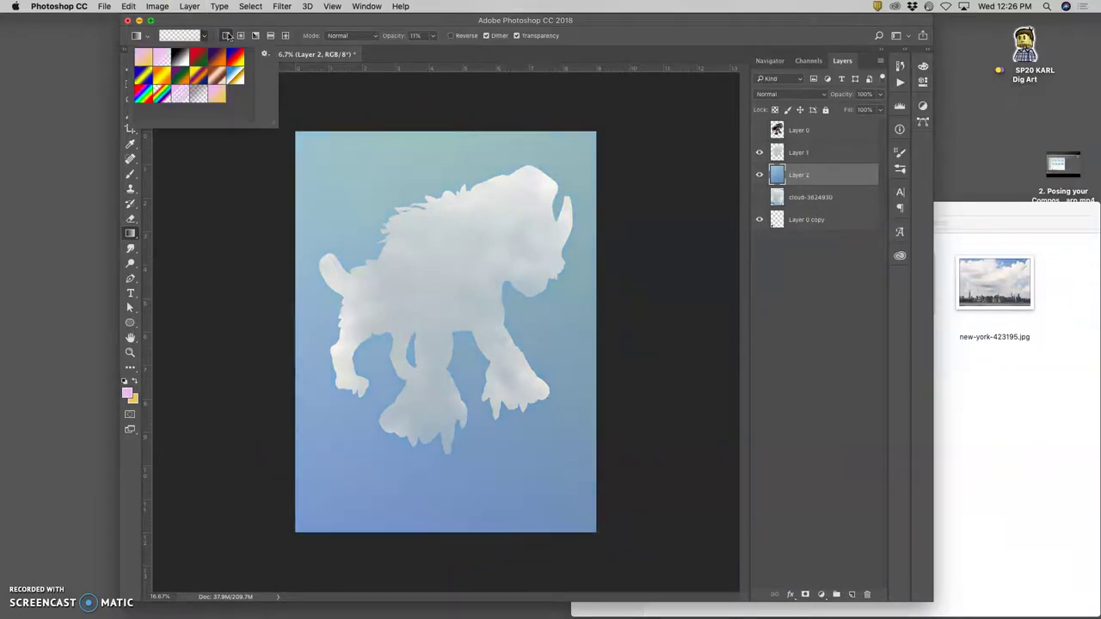
double_click(139, 55)
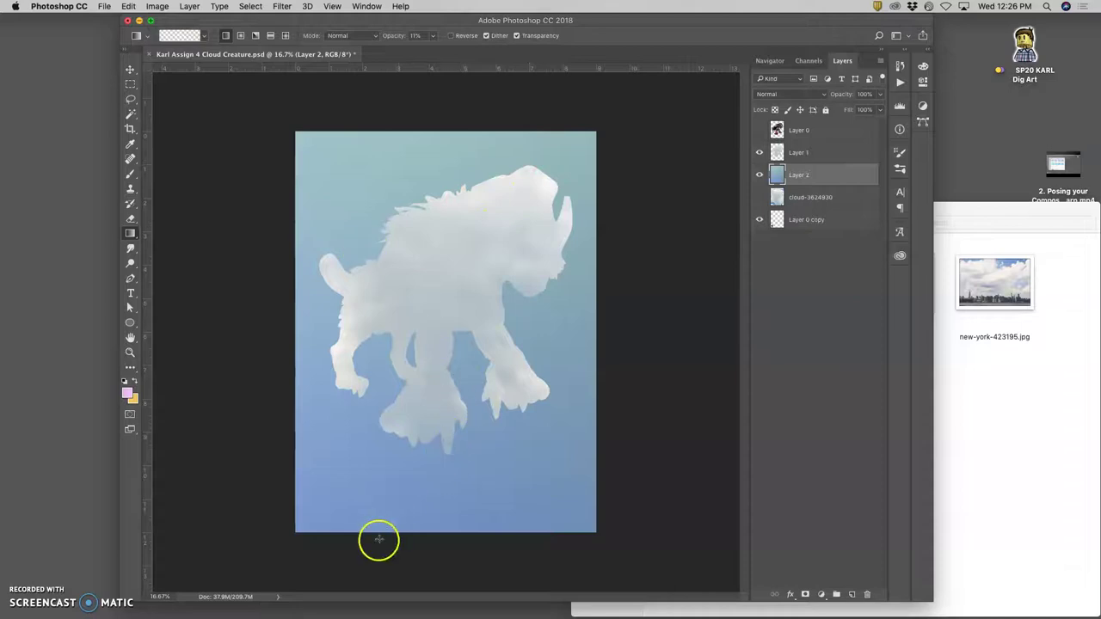
drag(380, 542, 521, 76)
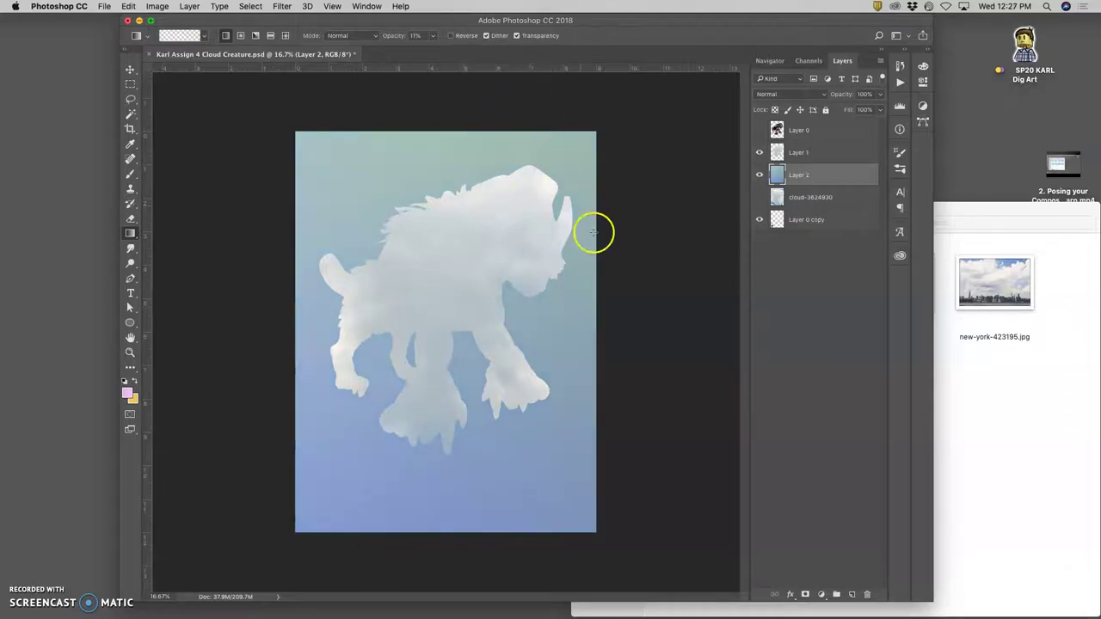
drag(535, 282, 538, 311)
key(super+equal)
key(super+equal)
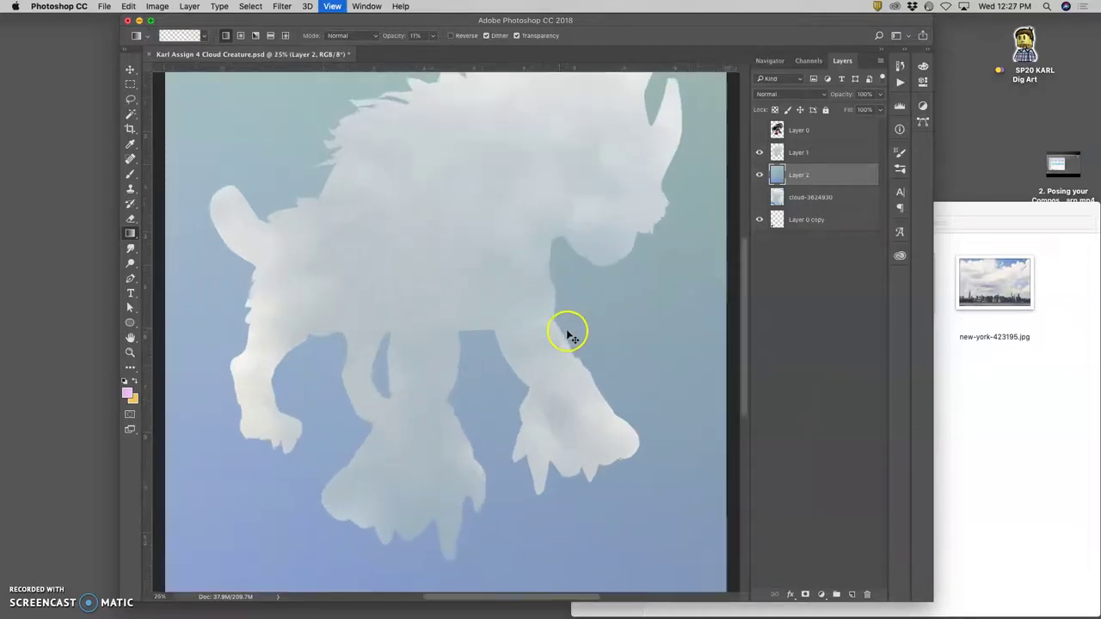
scroll(508, 378, down, 3)
scroll(531, 368, up, 10)
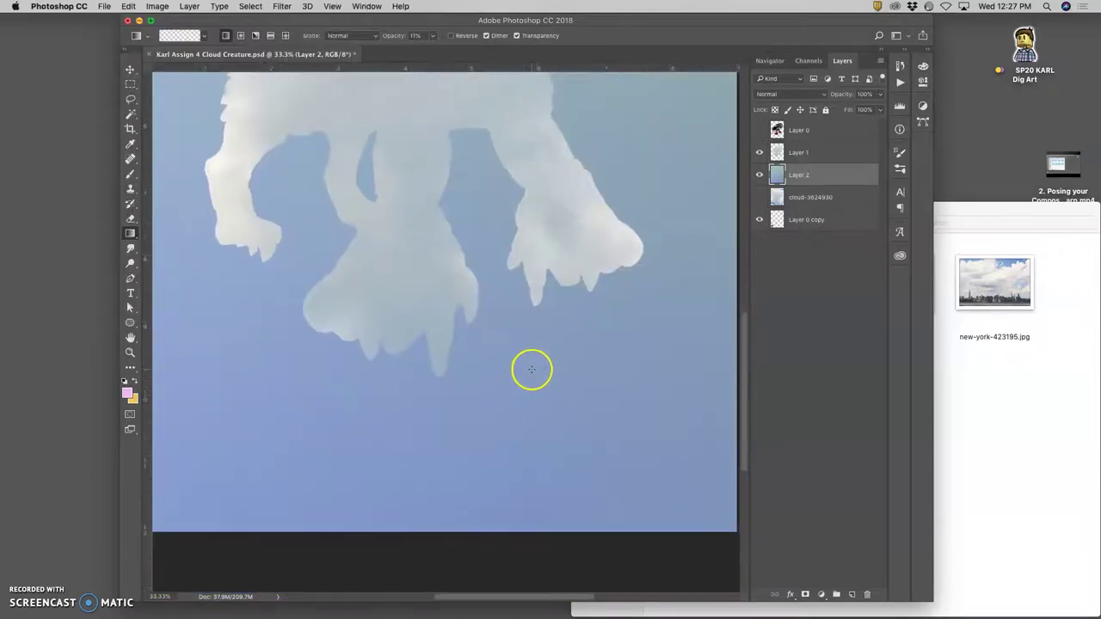
scroll(492, 365, left, 3)
scroll(492, 365, up, 4)
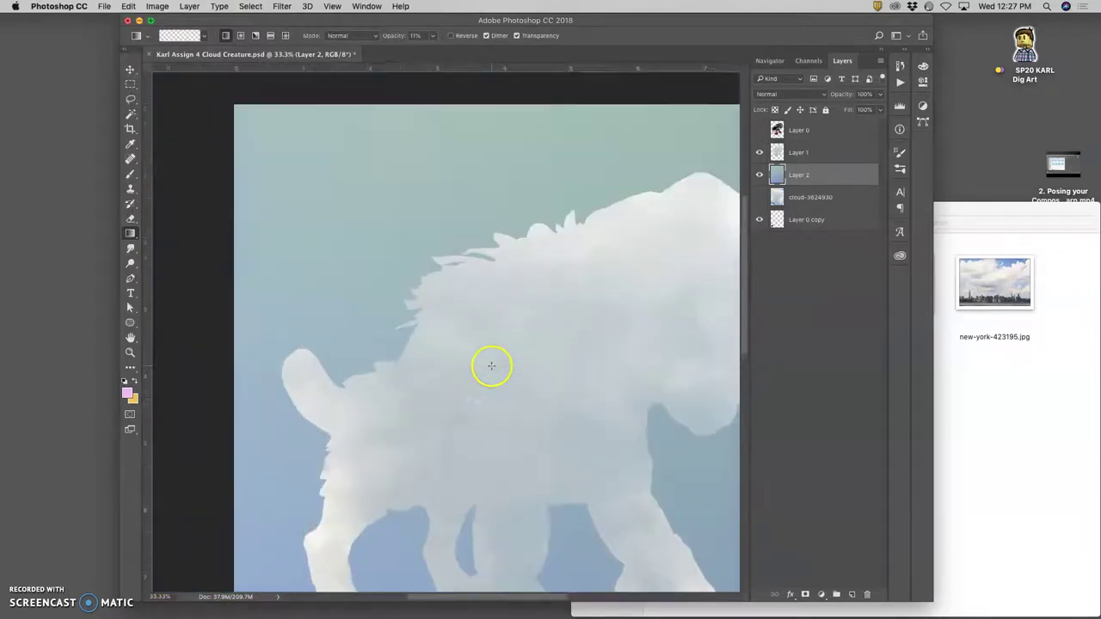
scroll(492, 364, left, 2)
key(super+minus)
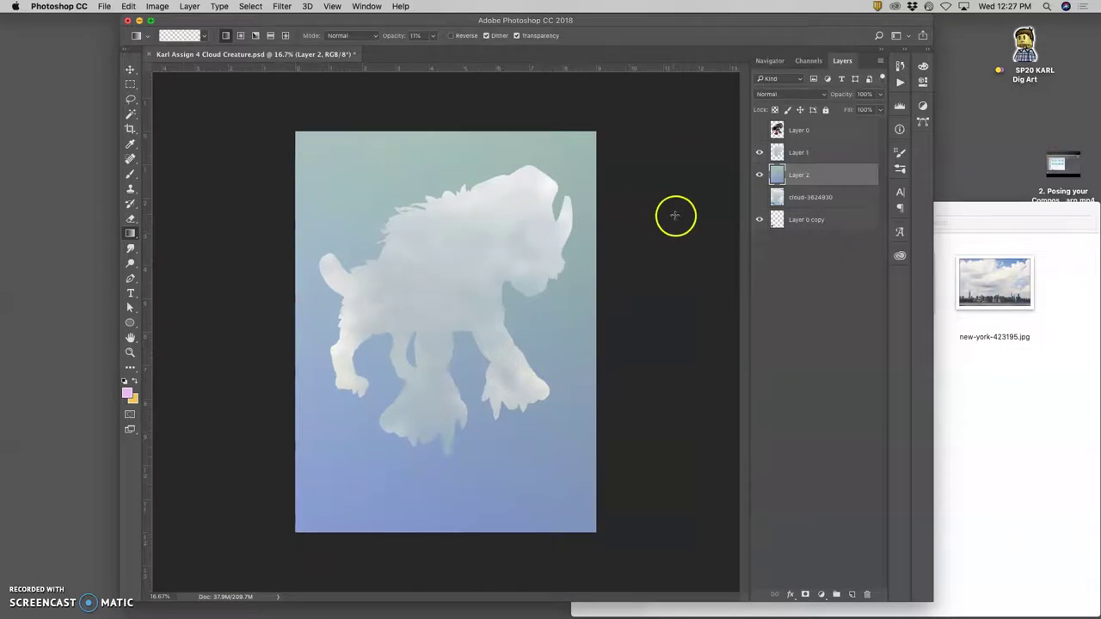
click(758, 175)
click(759, 175)
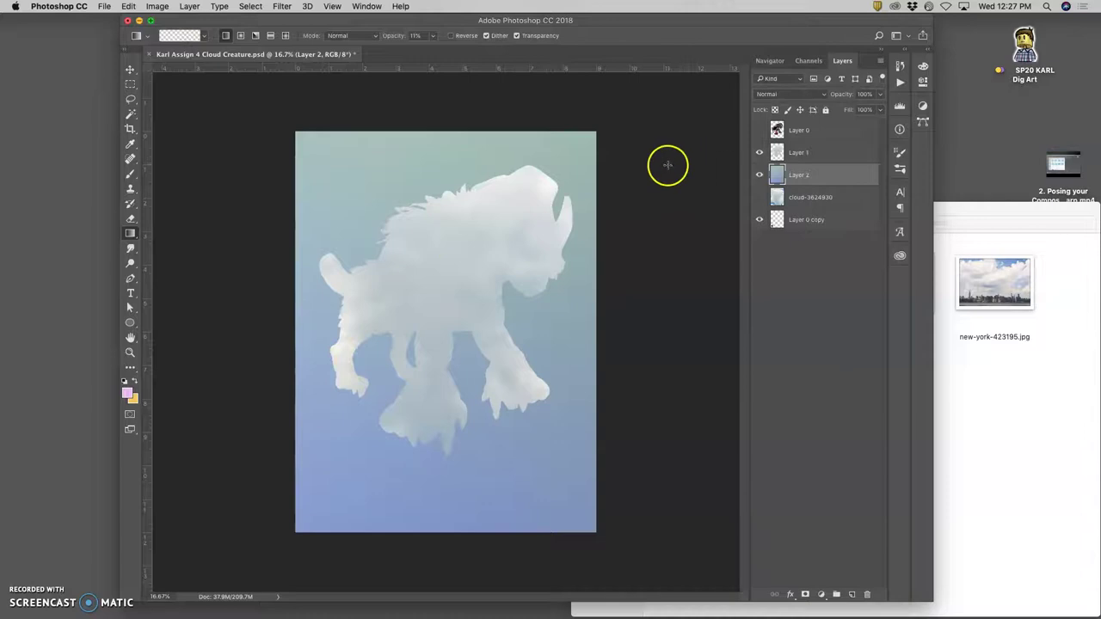
click(759, 153)
- Show the Layer 1 creature again and move Layer 0 copy to the top of the stack
click(759, 154)
click(803, 177)
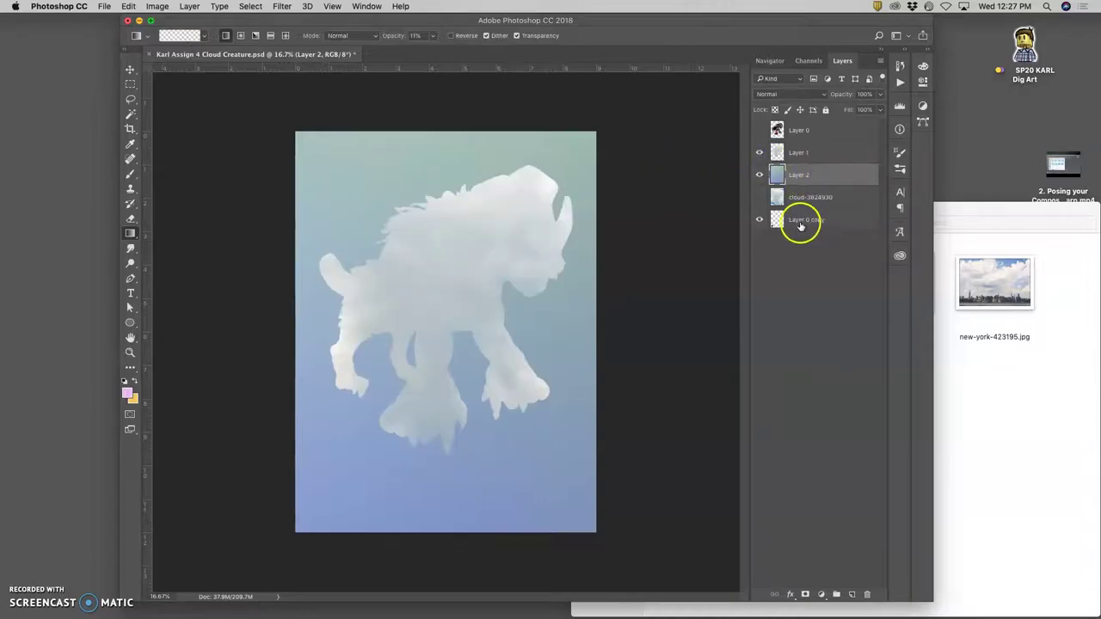
drag(800, 220, 786, 123)
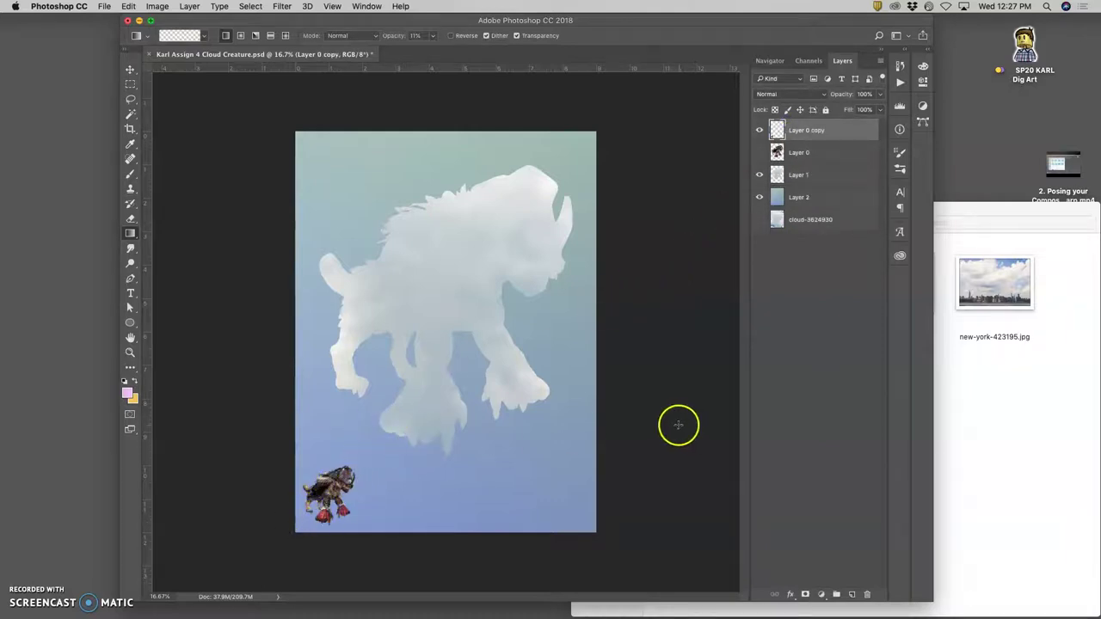
- Zoom in on the creature's legs, zoom back out, and select Layer 1
click(452, 263)
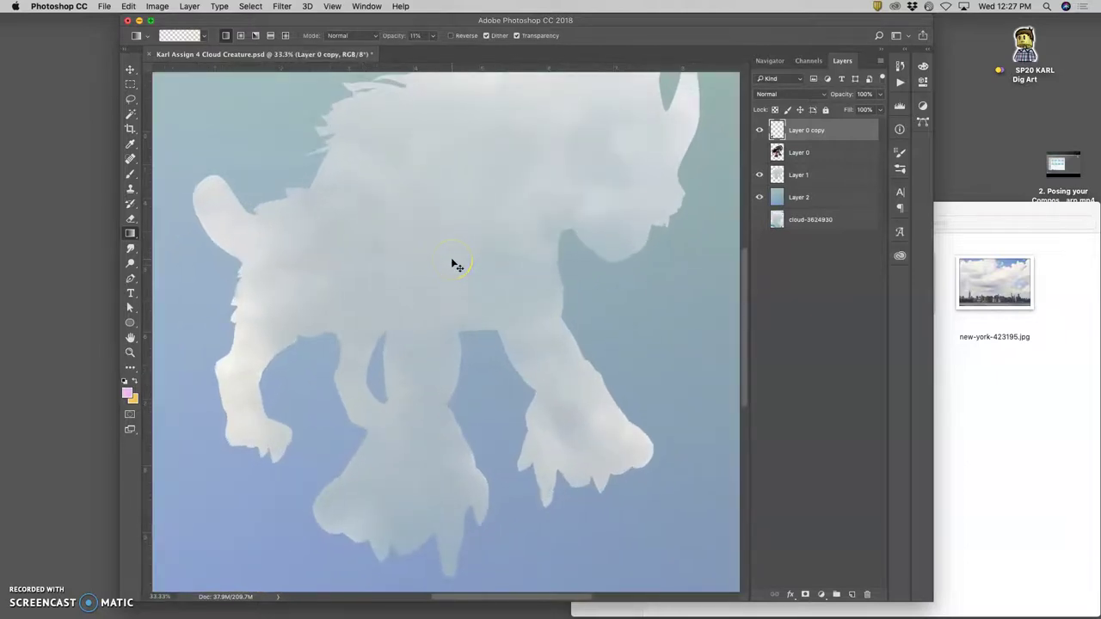
click(452, 260)
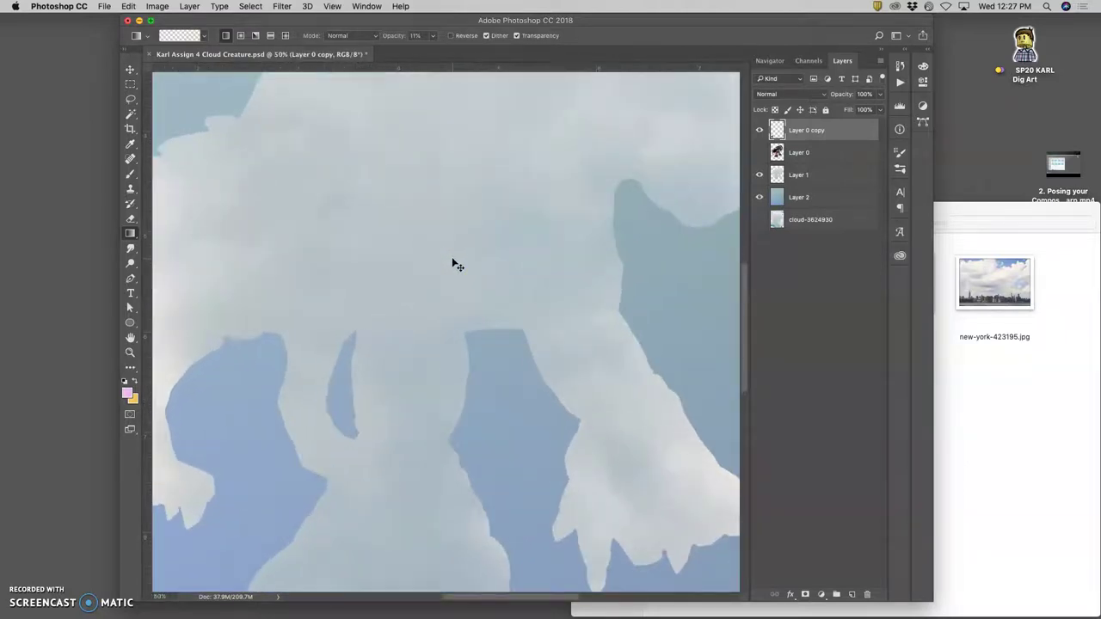
alt+click(451, 257)
alt+click(451, 257)
alt+click(452, 257)
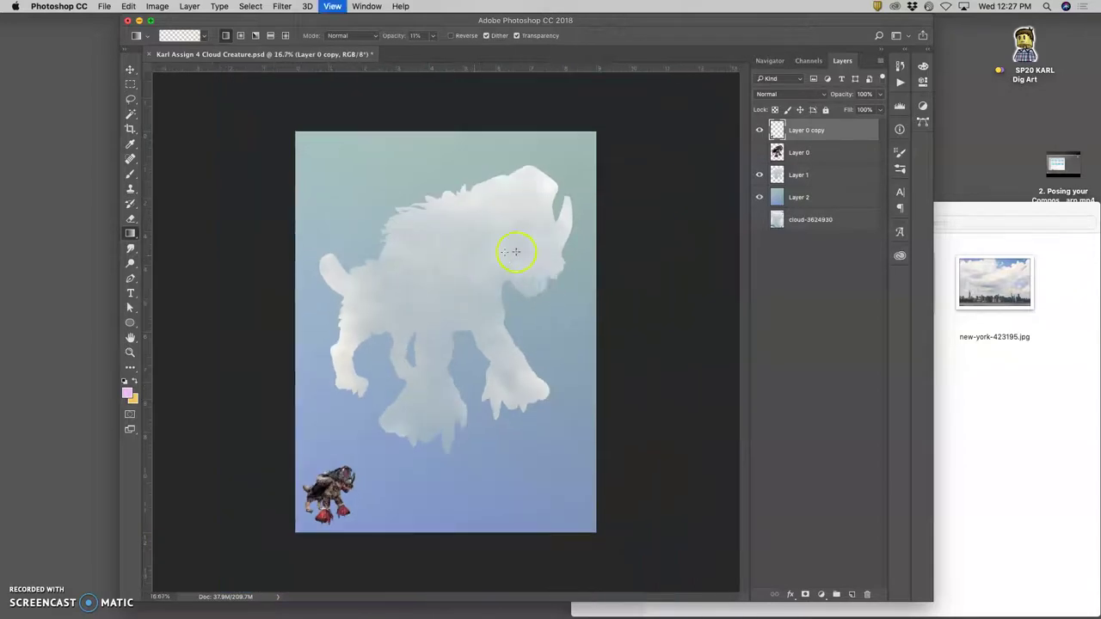
click(804, 175)
click(291, 7)
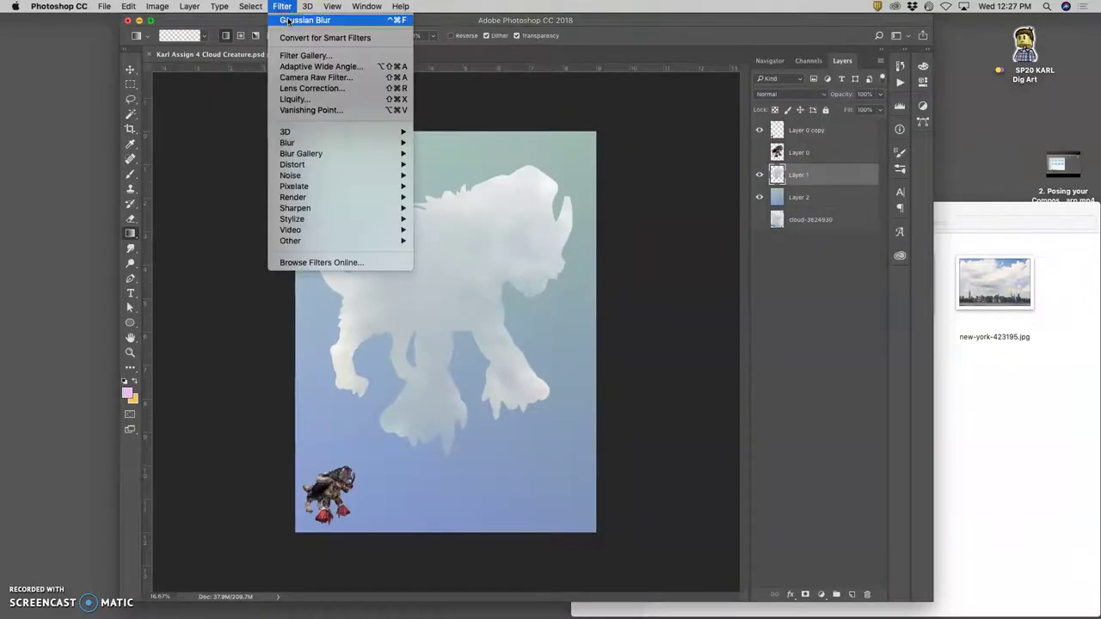
mouse_move(318, 145)
click(454, 186)
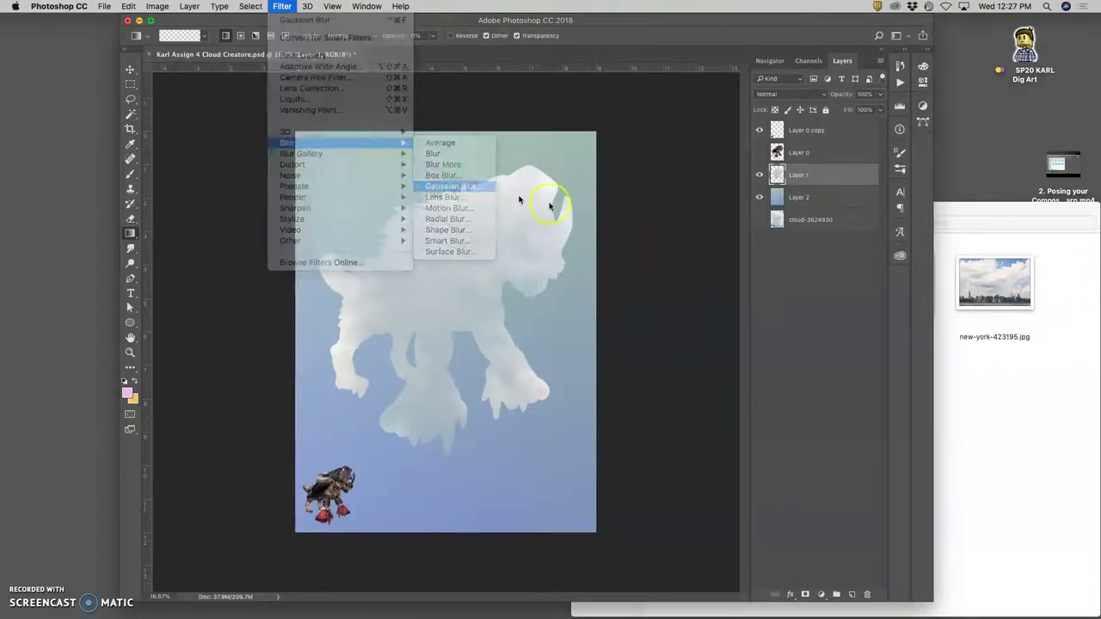
drag(743, 336, 762, 336)
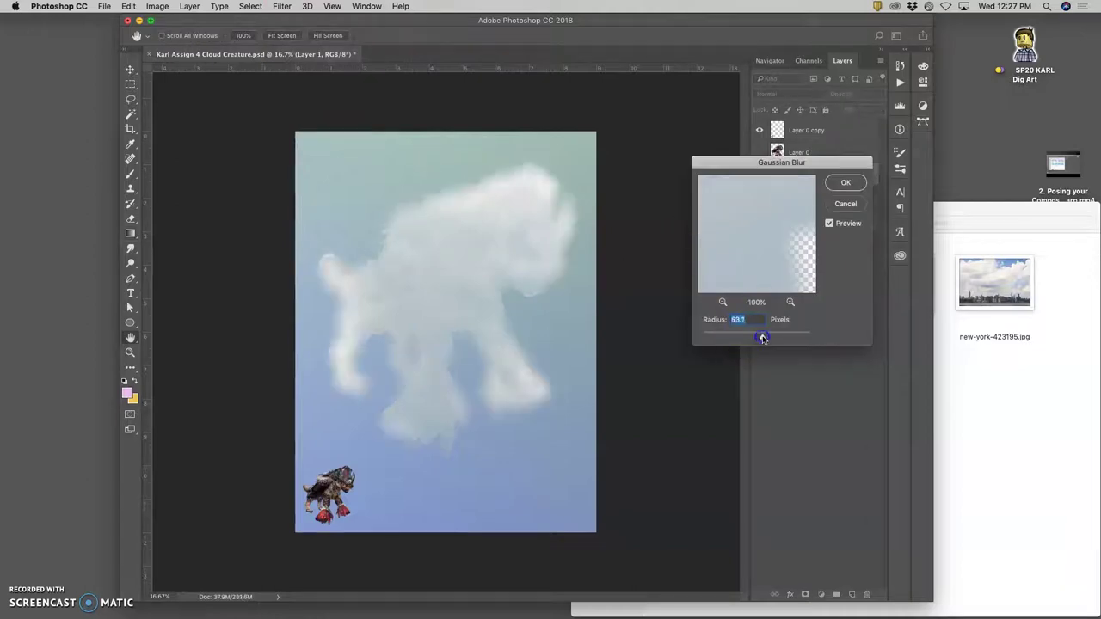
click(846, 185)
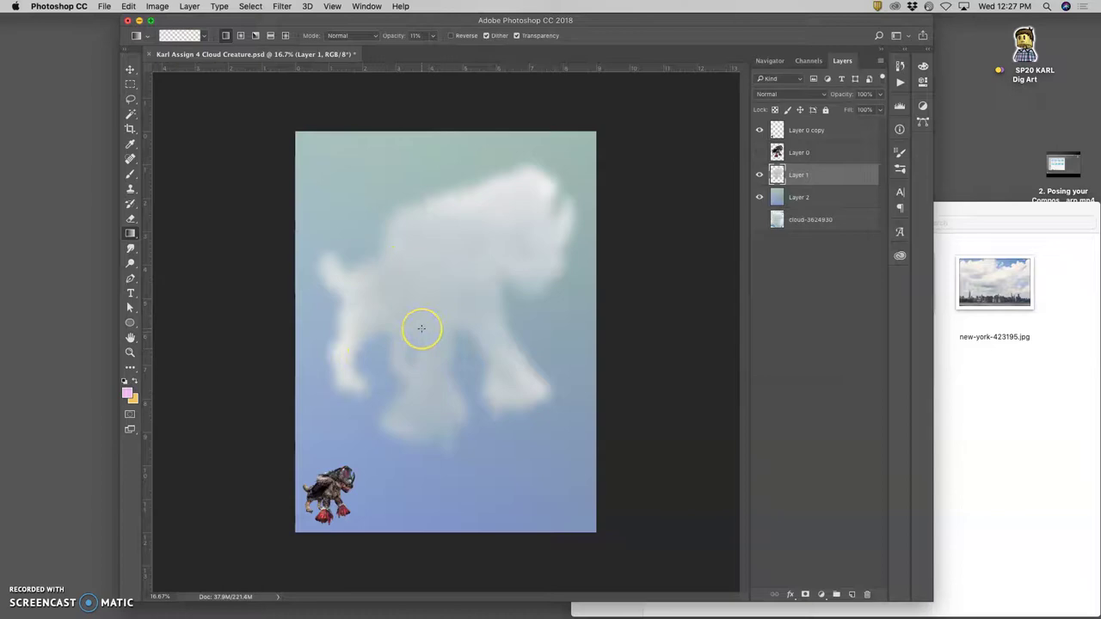
key(super+z)
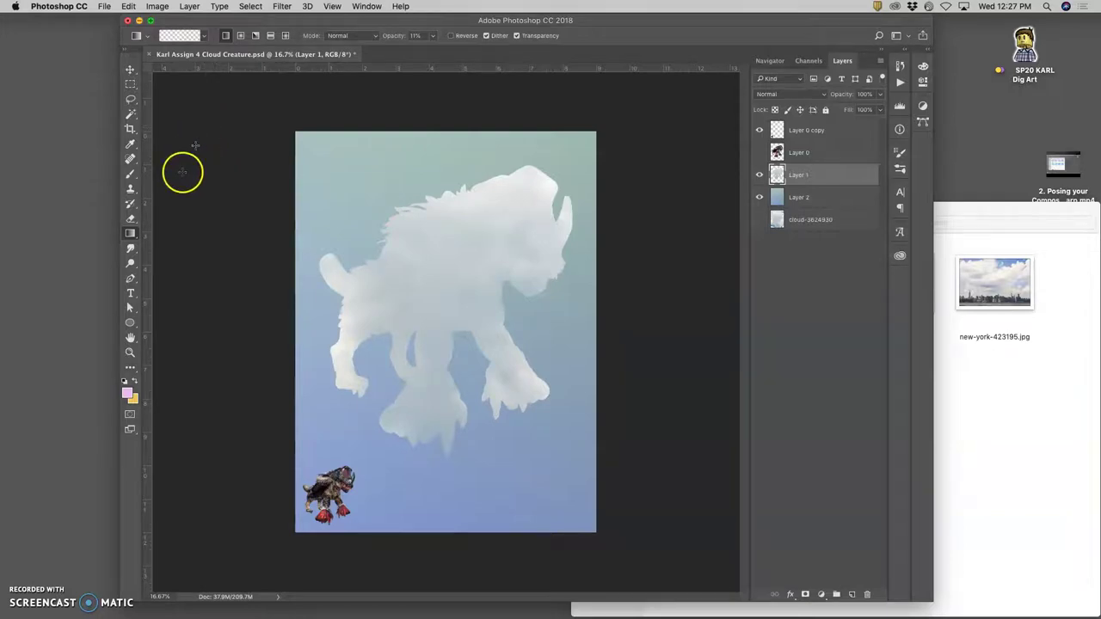
key(super+equal)
key(super+equal)
key(super+equal)
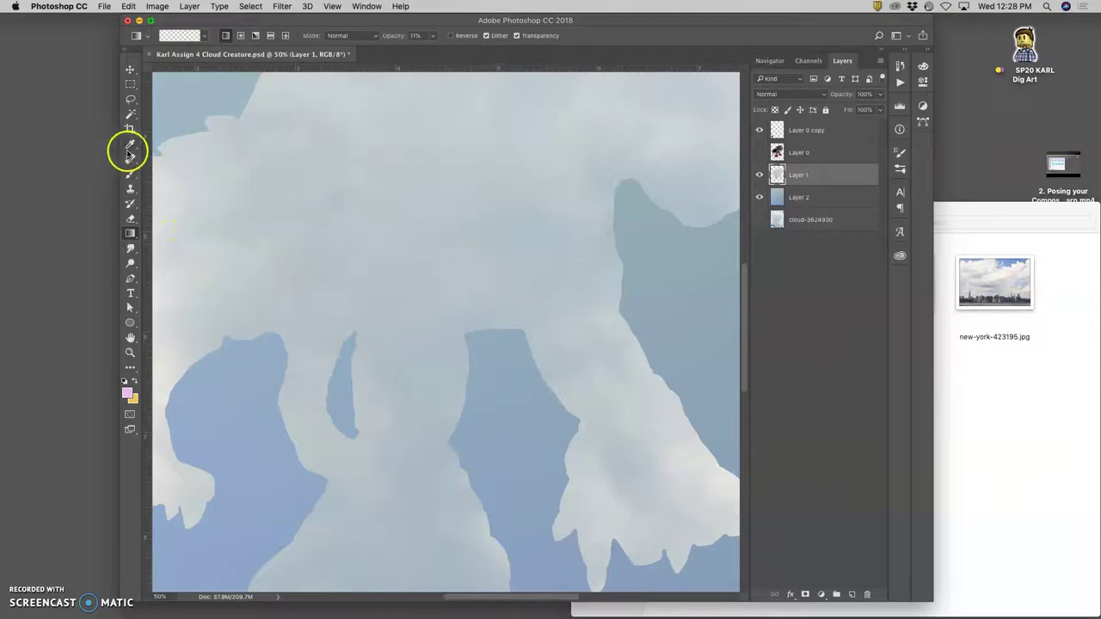
- Switch to the Eraser with a 220 px brush at 0% hardness
click(130, 218)
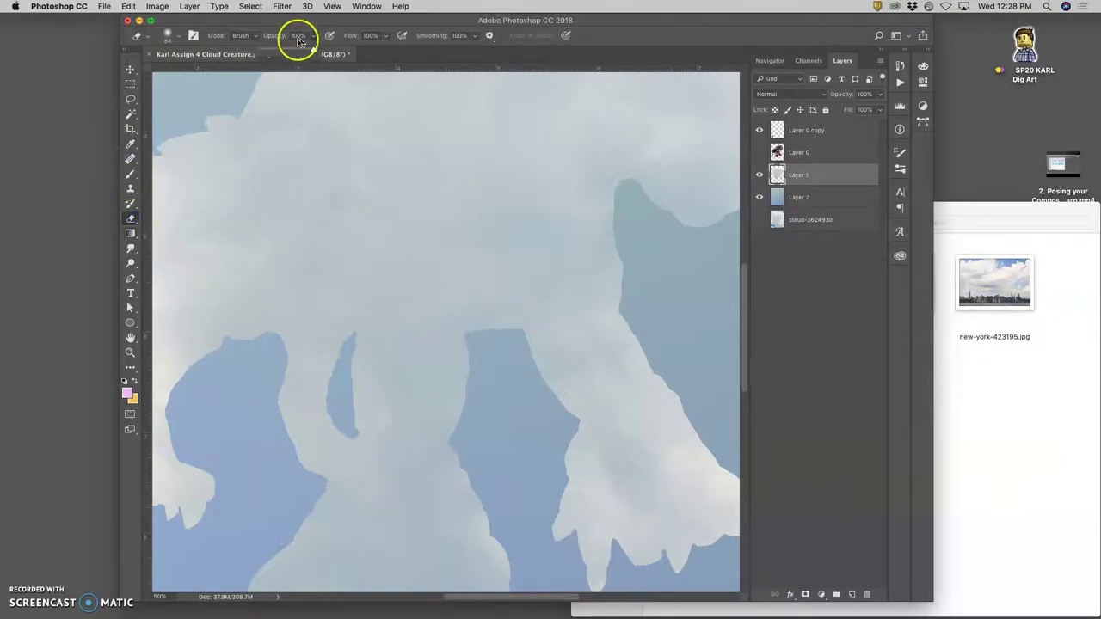
click(170, 36)
drag(216, 67, 236, 68)
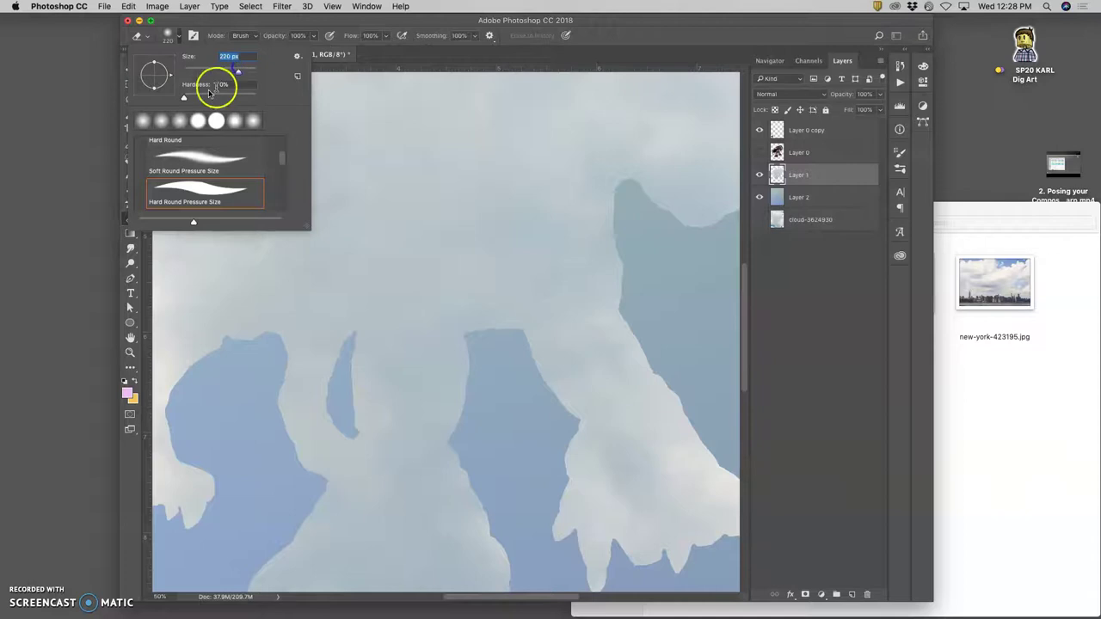
click(494, 394)
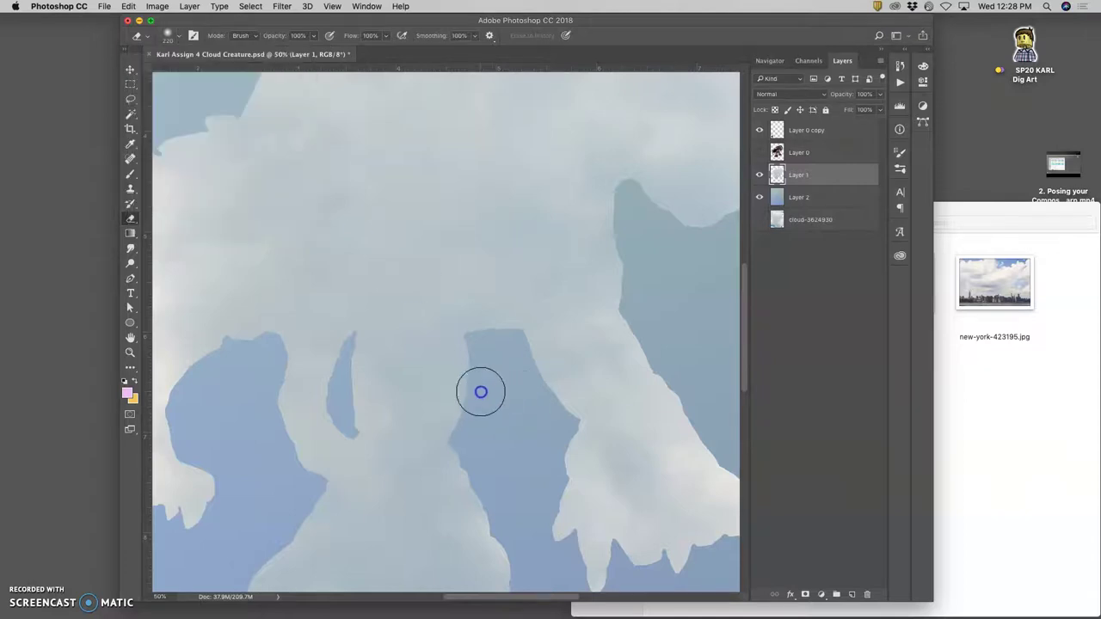
- Erase stray cloud in the gap between the creature's legs and zoom out
click(495, 411)
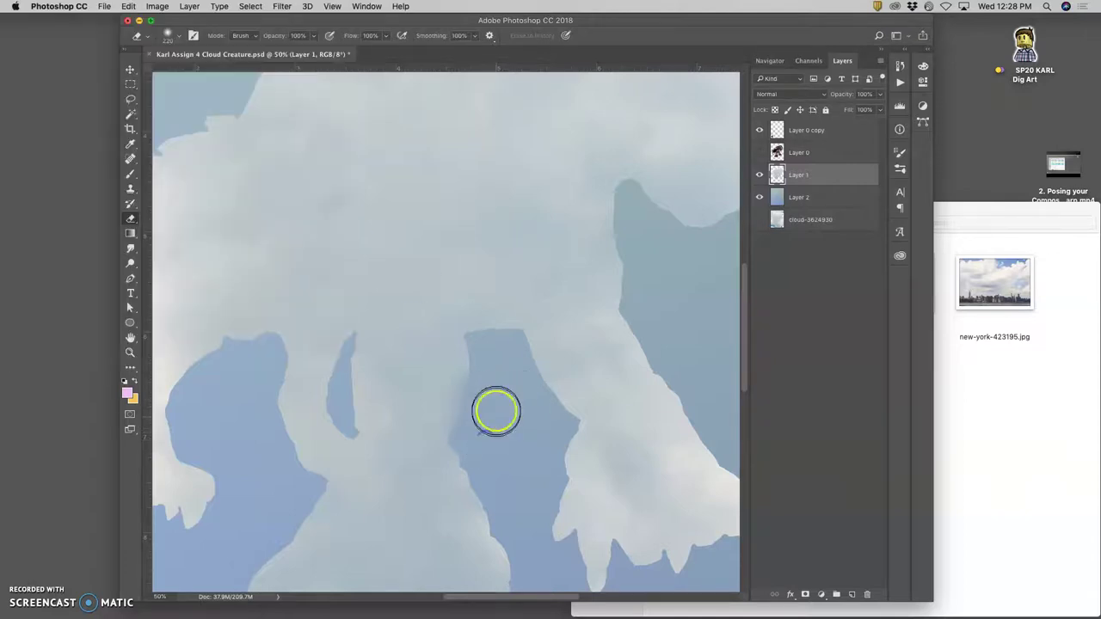
click(519, 455)
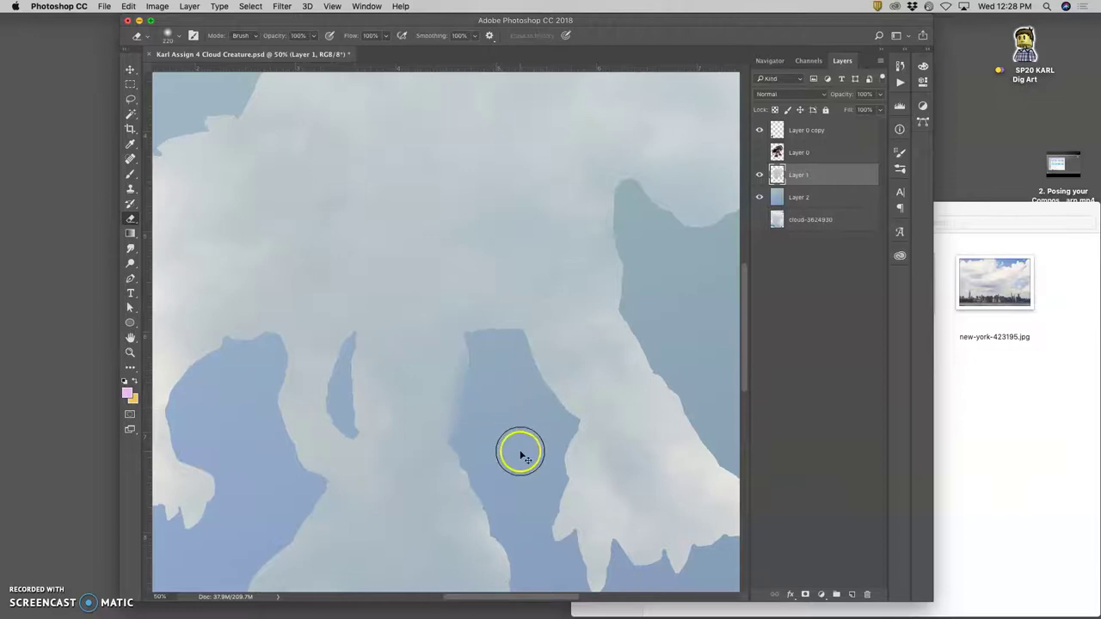
key(super+minus)
key(super+minus)
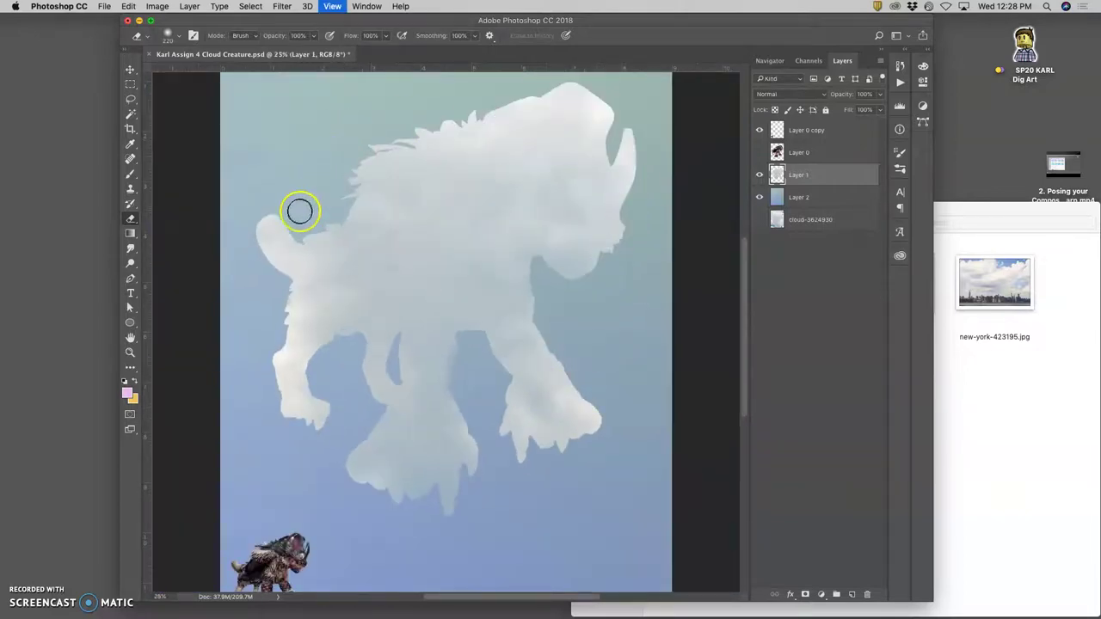
click(292, 216)
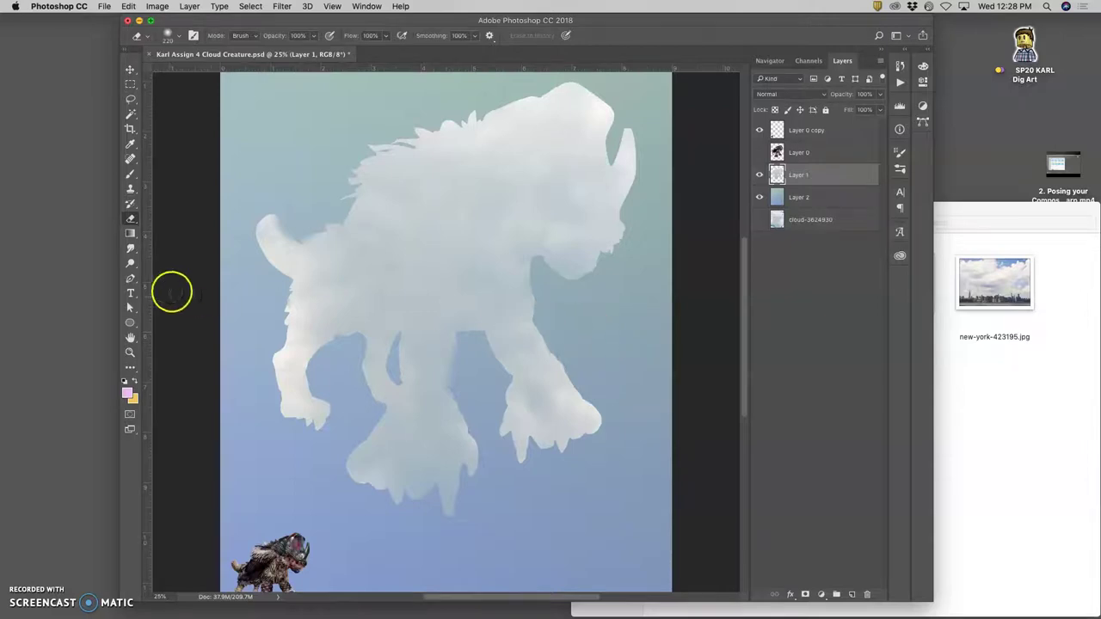
right_click(130, 249)
- Switch to the Smudge Tool at 22% strength and smear the creature's left leg edges
click(160, 268)
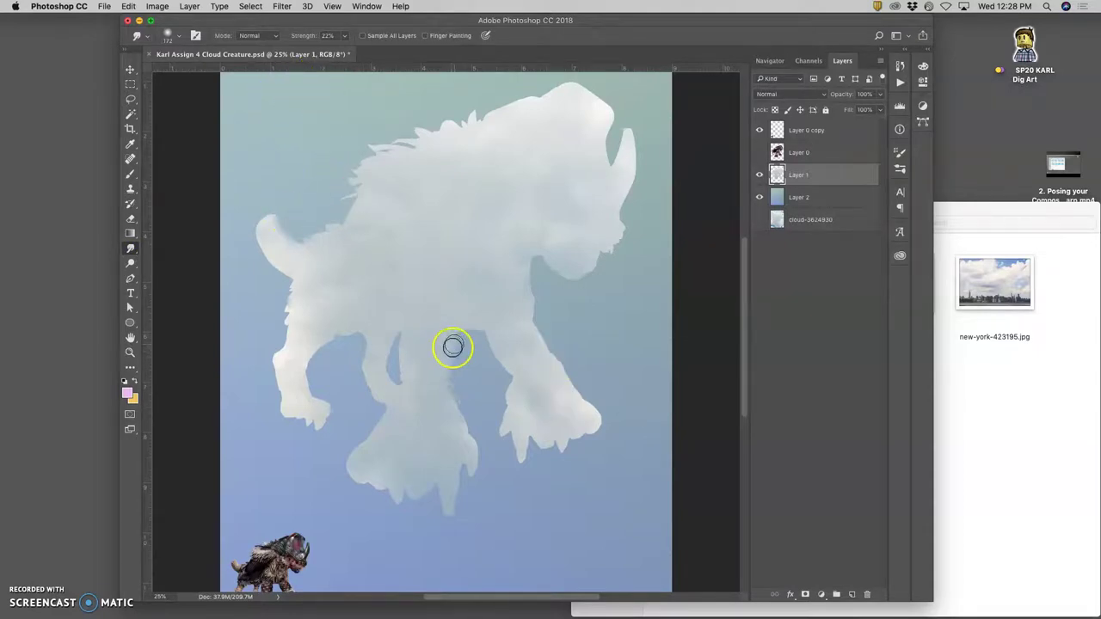
scroll(478, 336, up, 6)
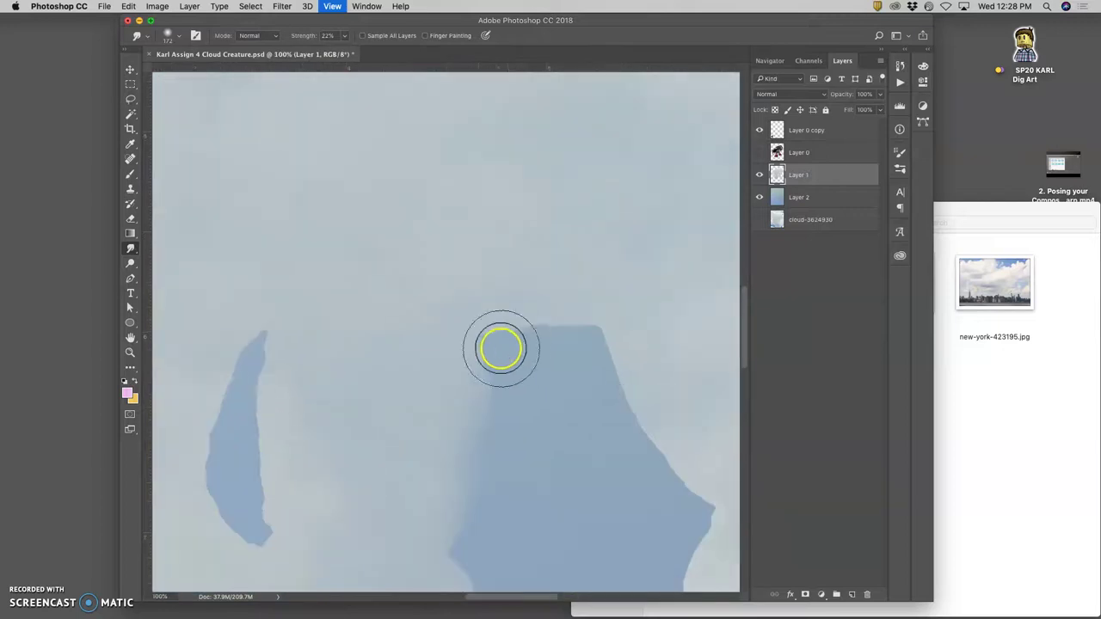
mouse_move(512, 333)
mouse_down()
mouse_move(523, 379)
mouse_move(508, 324)
mouse_move(529, 364)
mouse_move(545, 320)
mouse_move(582, 348)
mouse_move(596, 331)
mouse_move(594, 346)
mouse_move(616, 362)
mouse_move(679, 366)
mouse_move(630, 399)
mouse_move(700, 398)
mouse_move(649, 472)
mouse_move(688, 467)
mouse_move(707, 408)
mouse_move(680, 461)
mouse_move(695, 478)
mouse_move(681, 444)
mouse_move(611, 453)
mouse_move(630, 414)
mouse_move(548, 429)
mouse_move(534, 442)
mouse_move(507, 416)
mouse_move(518, 381)
mouse_up()
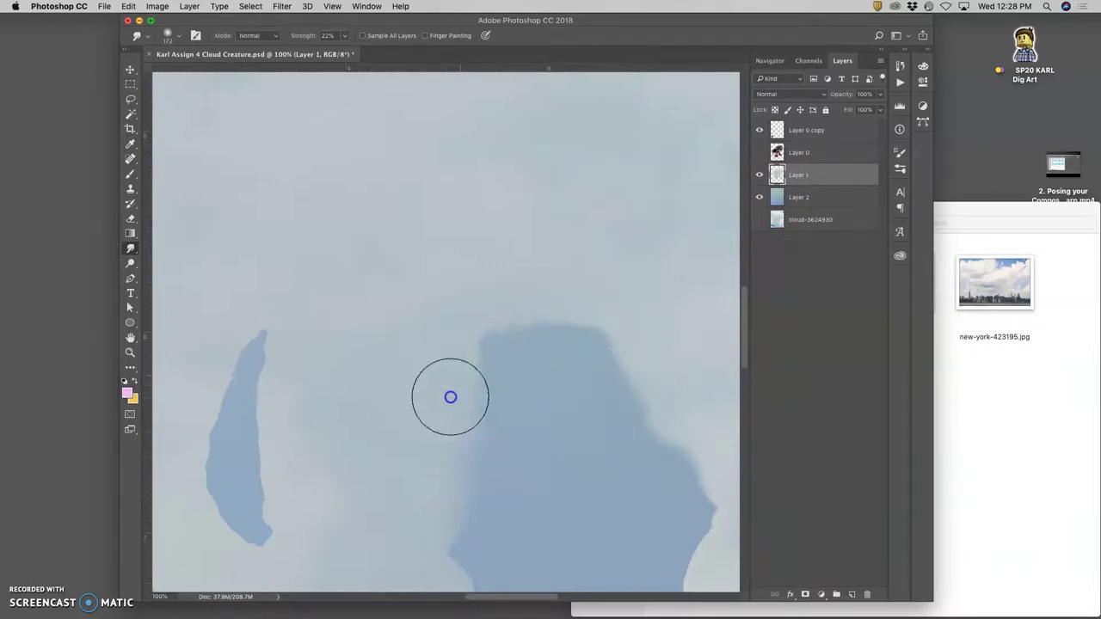
mouse_move(489, 396)
mouse_down()
mouse_move(523, 425)
mouse_move(505, 502)
mouse_up()
- Smudge the right leg edges, undo one stroke, and blend the leg edge into the sky
scroll(505, 502, right, 1)
scroll(506, 502, right, 10)
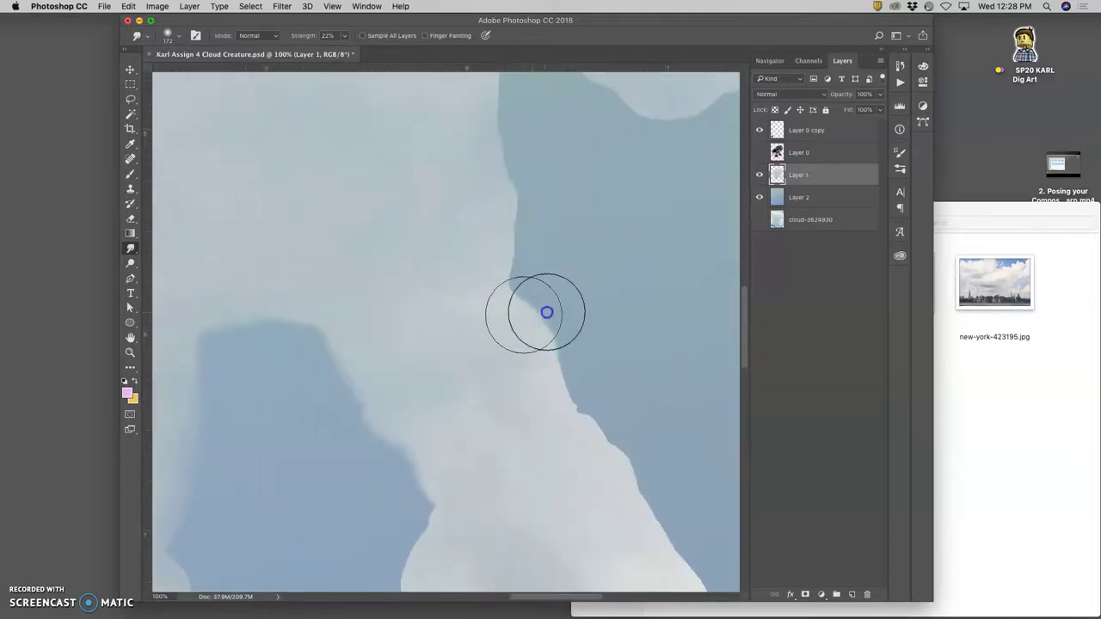
mouse_move(526, 316)
mouse_down()
mouse_move(565, 398)
mouse_move(560, 422)
mouse_move(499, 244)
mouse_move(536, 245)
mouse_move(473, 182)
mouse_move(502, 172)
mouse_move(496, 206)
mouse_move(577, 253)
mouse_move(63, 201)
mouse_up()
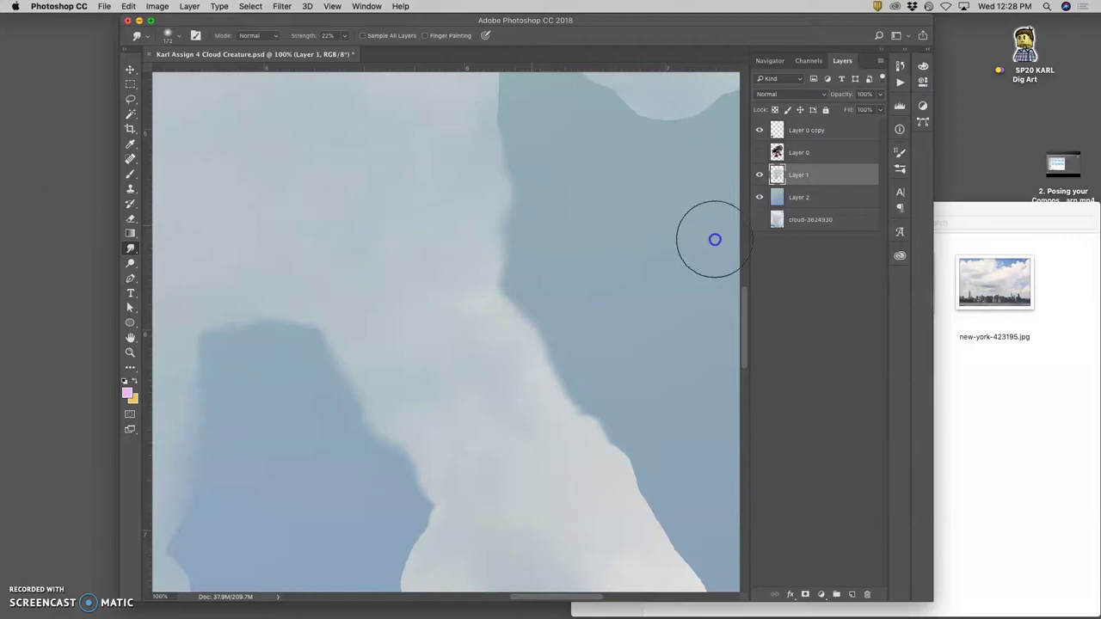
mouse_move(601, 237)
mouse_down()
mouse_move(512, 247)
mouse_move(575, 306)
mouse_up()
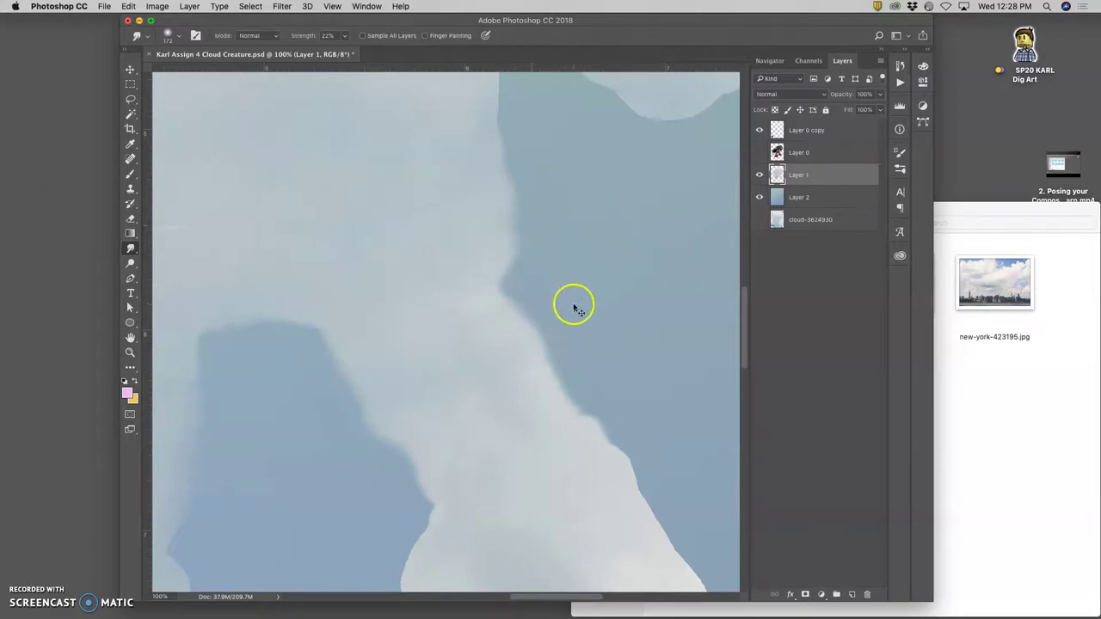
scroll(575, 308, up, 2)
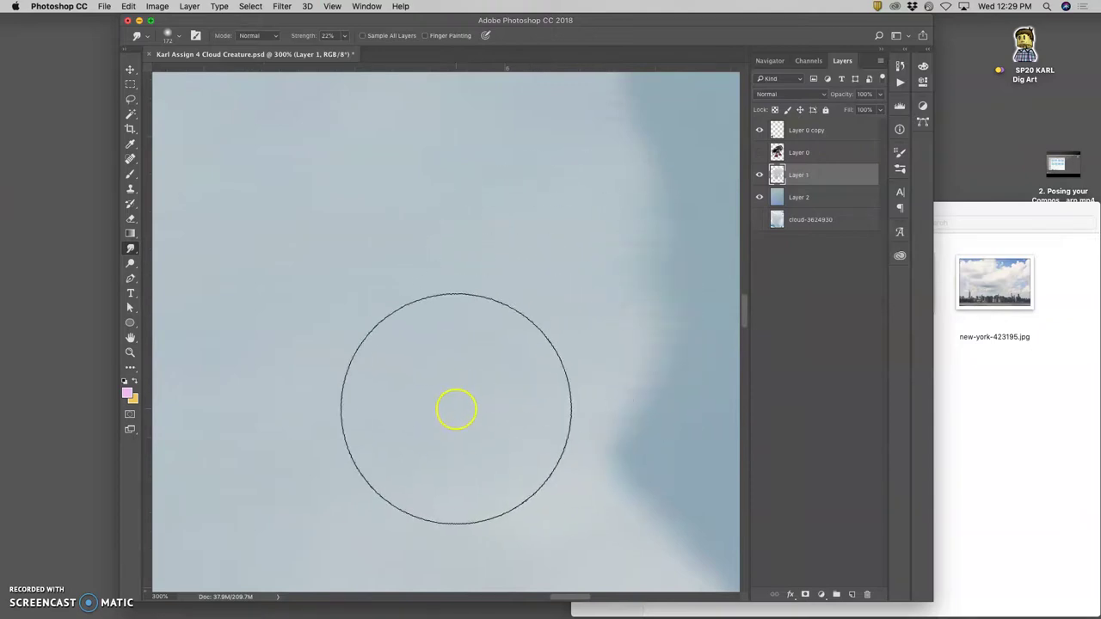
key(super+z)
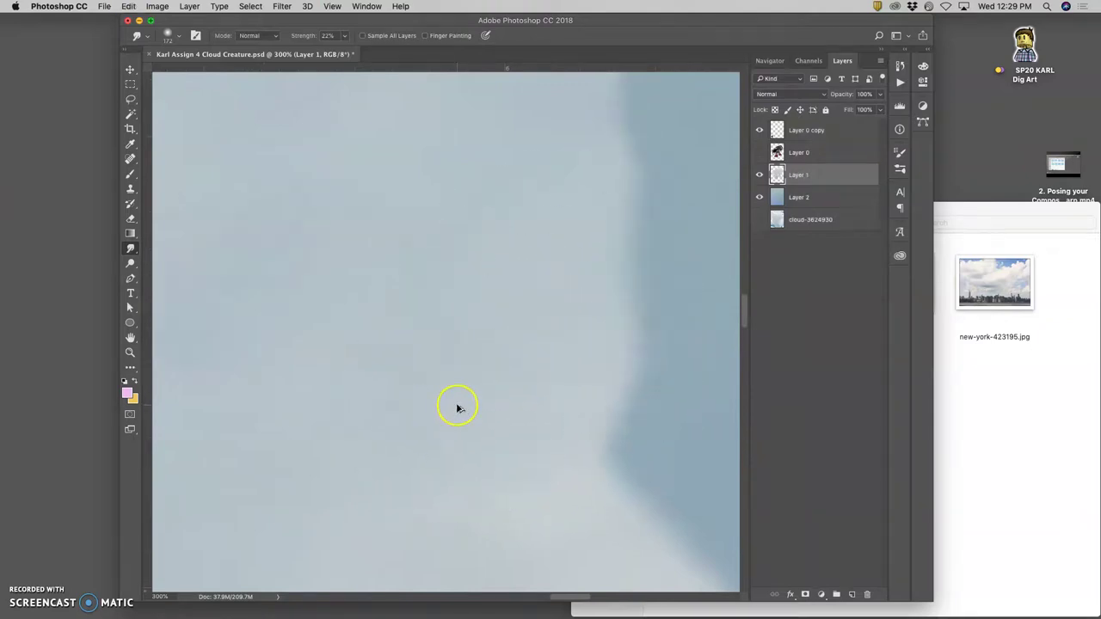
key(super+minus)
key(super+minus)
key(super+minus)
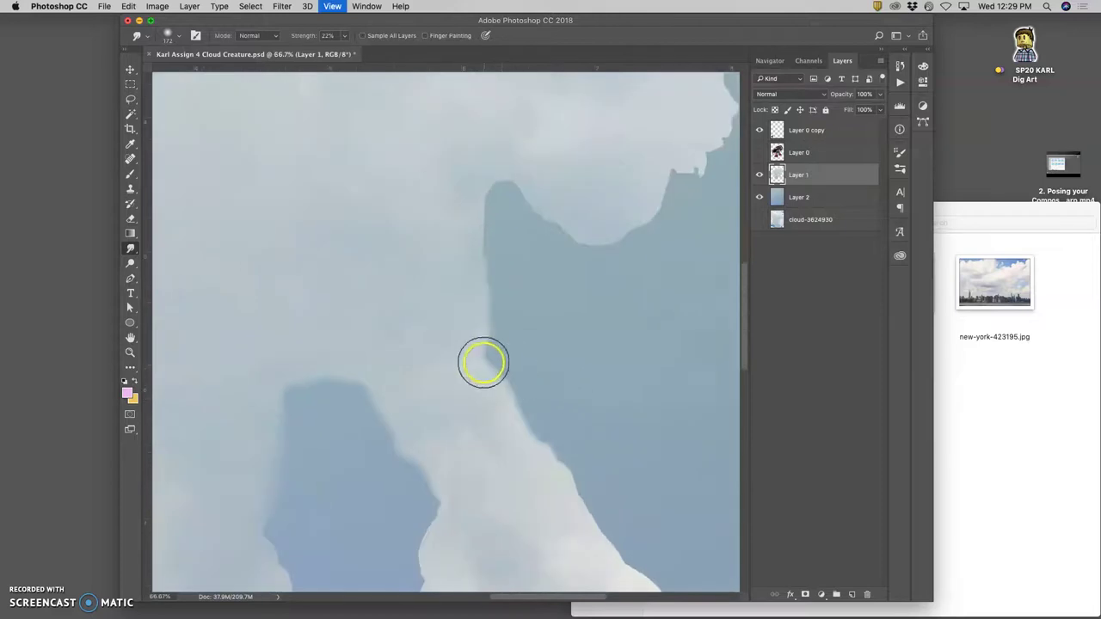
mouse_move(529, 399)
mouse_down()
mouse_move(552, 452)
mouse_move(531, 456)
mouse_move(593, 462)
mouse_move(547, 489)
mouse_move(580, 508)
mouse_move(604, 501)
mouse_move(574, 517)
mouse_move(603, 549)
mouse_move(629, 540)
mouse_move(597, 555)
mouse_move(593, 520)
mouse_up()
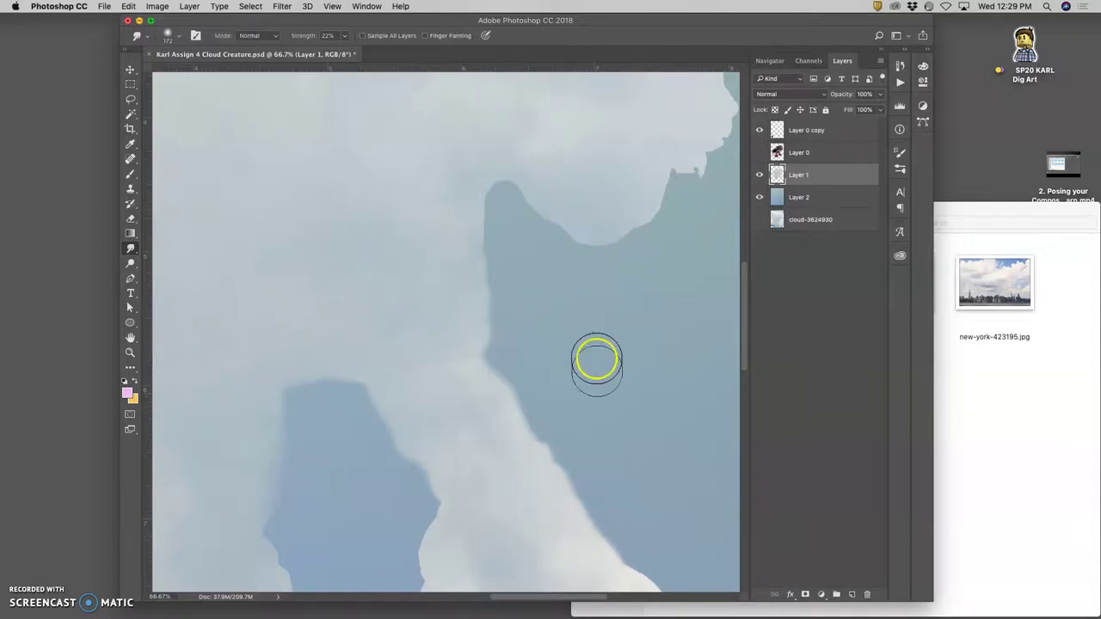
- Smear the spiky top edge of the creature's back into wispy strands, then zoom out
scroll(591, 321, down, 10)
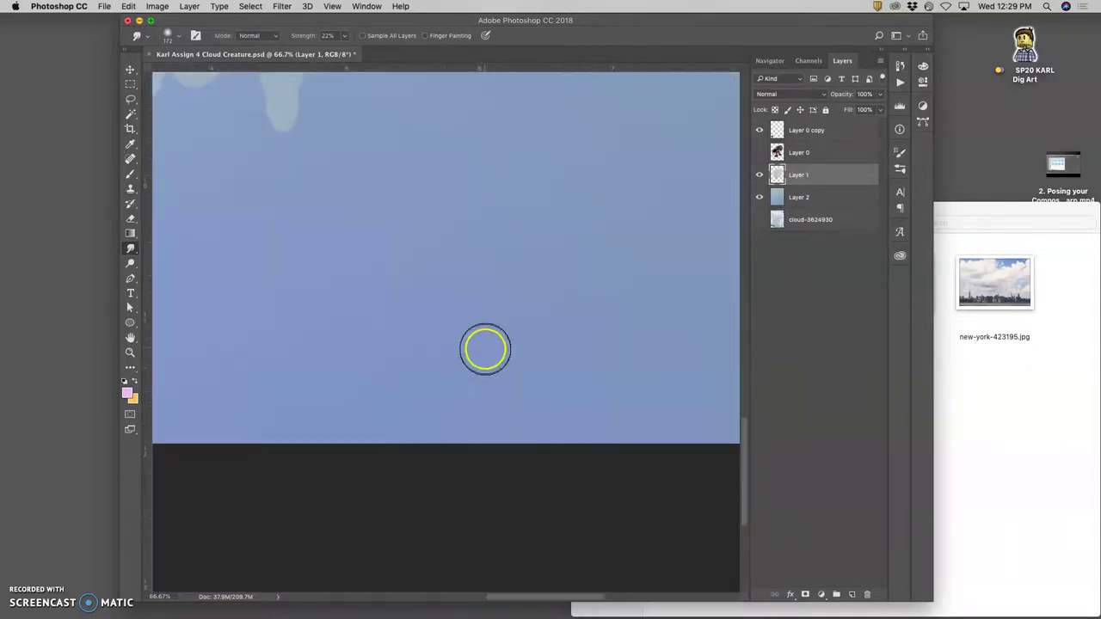
scroll(482, 347, up, 6)
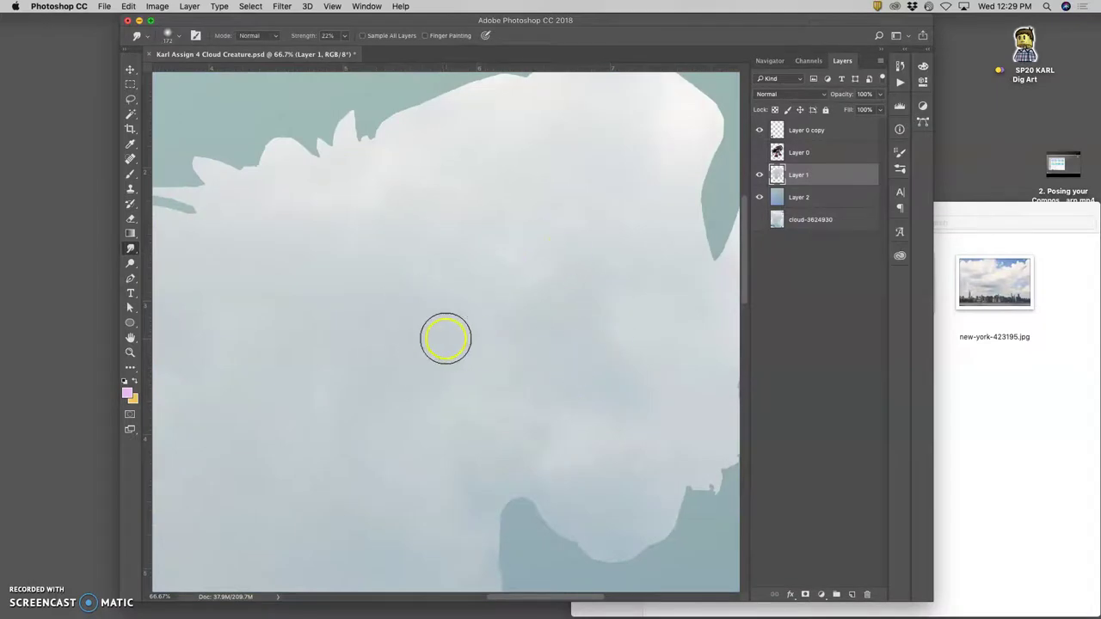
scroll(444, 334, left, 3)
scroll(445, 335, up, 1)
mouse_move(311, 193)
mouse_down()
mouse_move(265, 196)
mouse_move(264, 186)
mouse_move(248, 205)
mouse_move(201, 187)
mouse_move(223, 210)
mouse_move(314, 234)
mouse_move(320, 222)
mouse_move(342, 223)
mouse_move(293, 181)
mouse_move(244, 175)
mouse_move(370, 170)
mouse_move(325, 158)
mouse_move(398, 172)
mouse_move(304, 169)
mouse_move(378, 174)
mouse_move(352, 168)
mouse_move(369, 182)
mouse_move(348, 160)
mouse_up()
scroll(401, 291, left, 4)
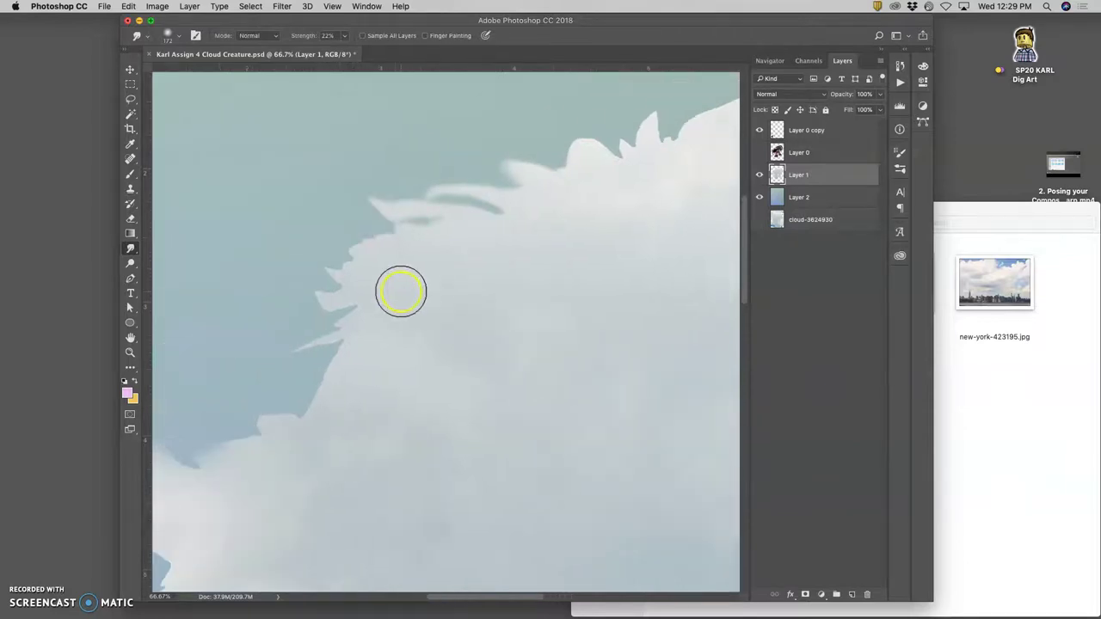
scroll(394, 293, down, 6)
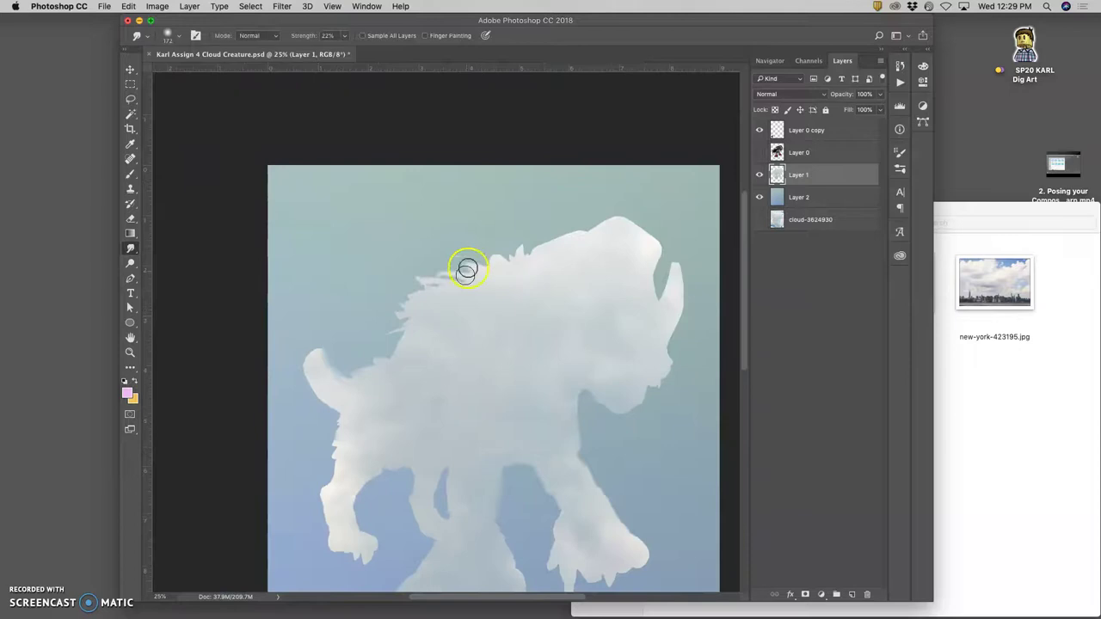
scroll(545, 418, down, 3)
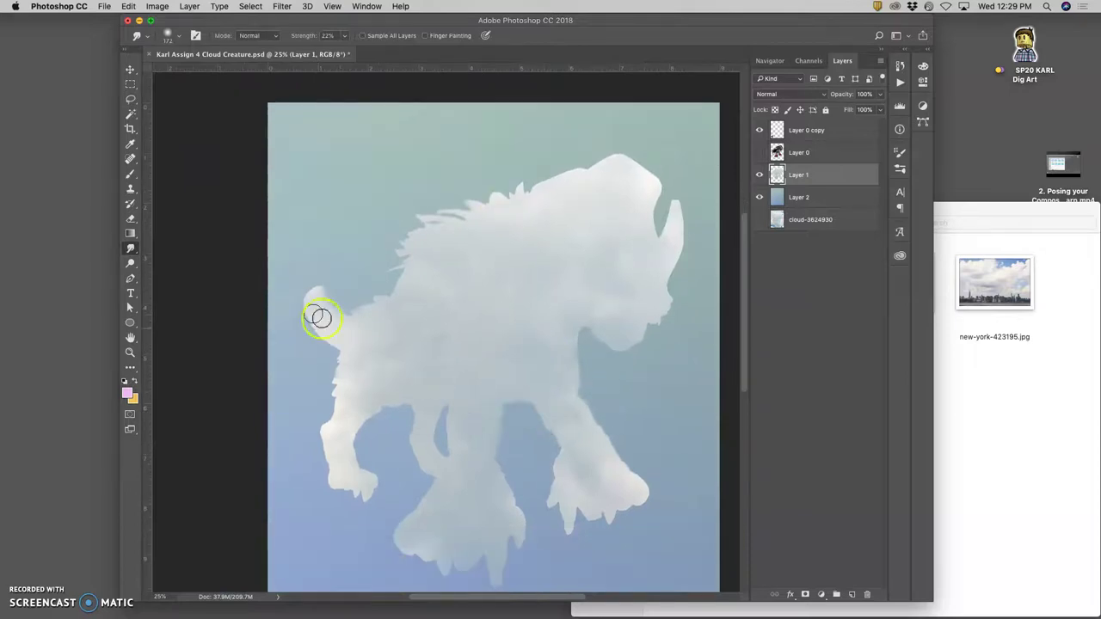
- Switch to the Blur Tool at 50% strength and blur the cloud edge beside the back spike
click(129, 249)
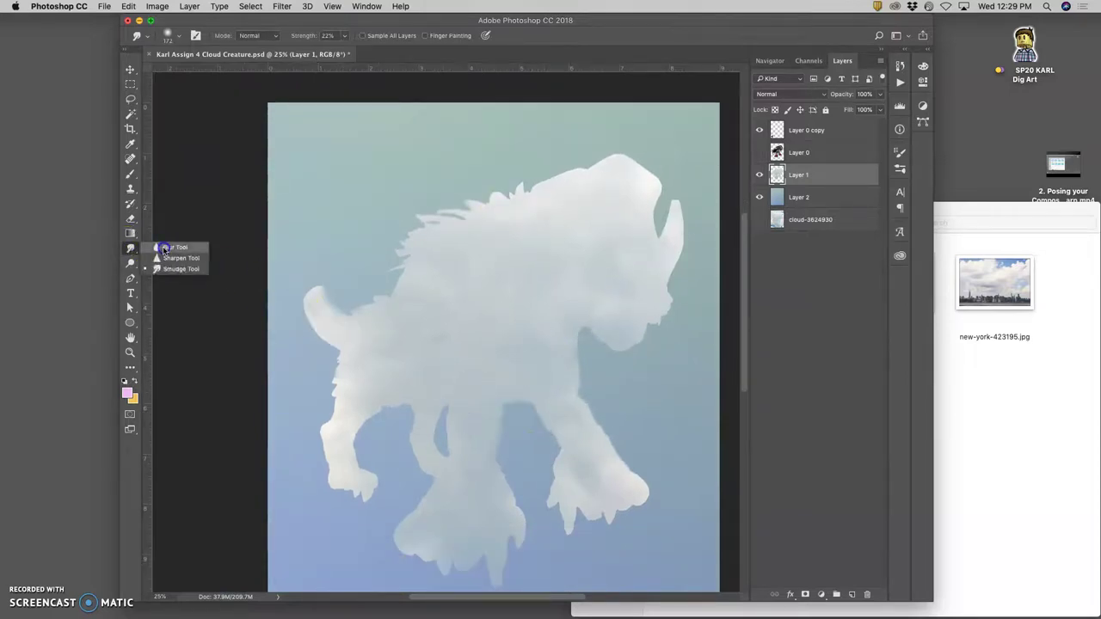
click(168, 247)
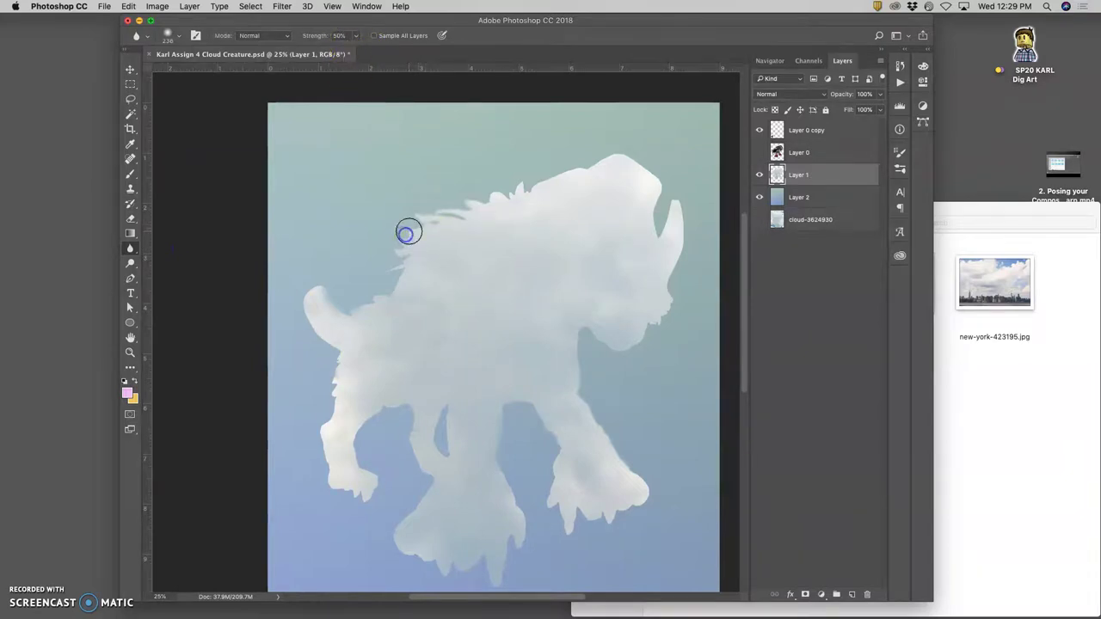
scroll(413, 239, up, 5)
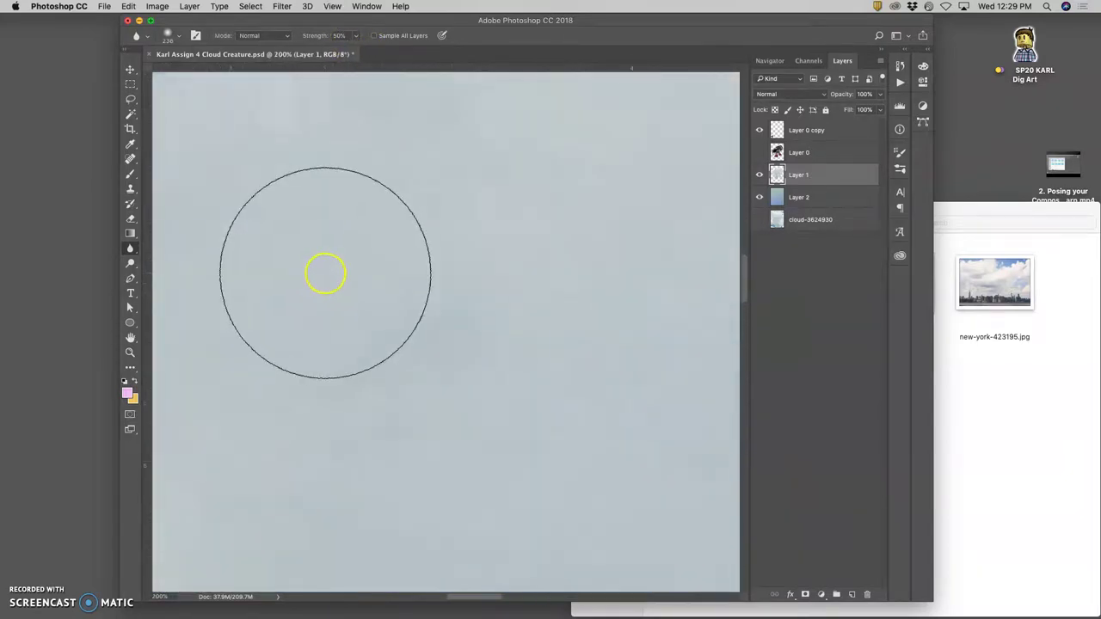
scroll(328, 271, up, 5)
scroll(329, 272, left, 3)
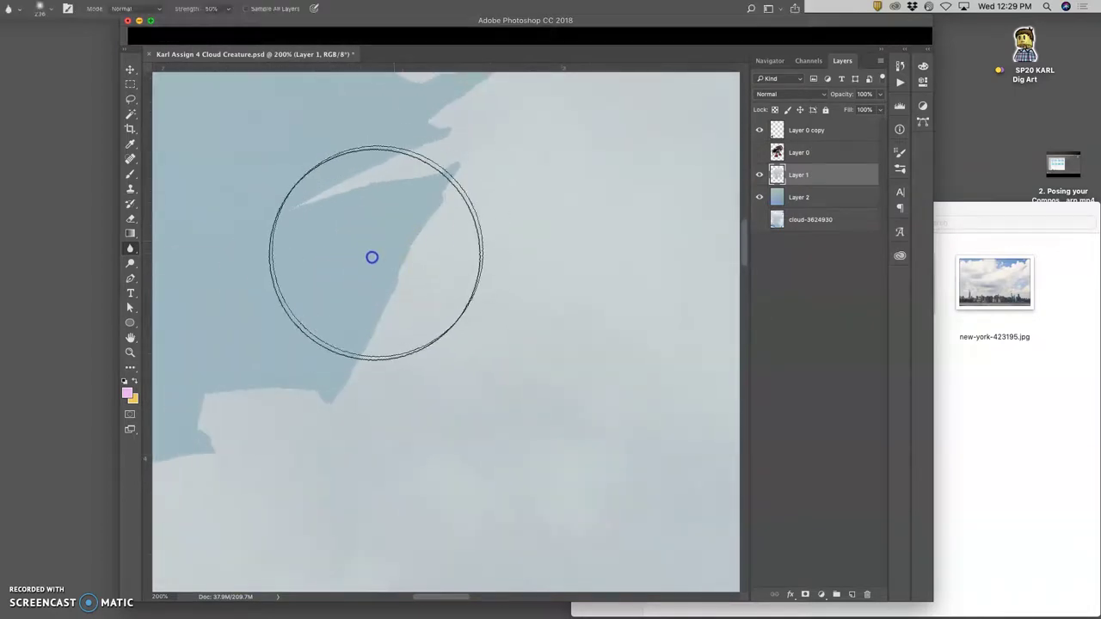
mouse_move(377, 248)
mouse_down()
mouse_move(393, 218)
mouse_move(422, 204)
mouse_move(385, 209)
mouse_up()
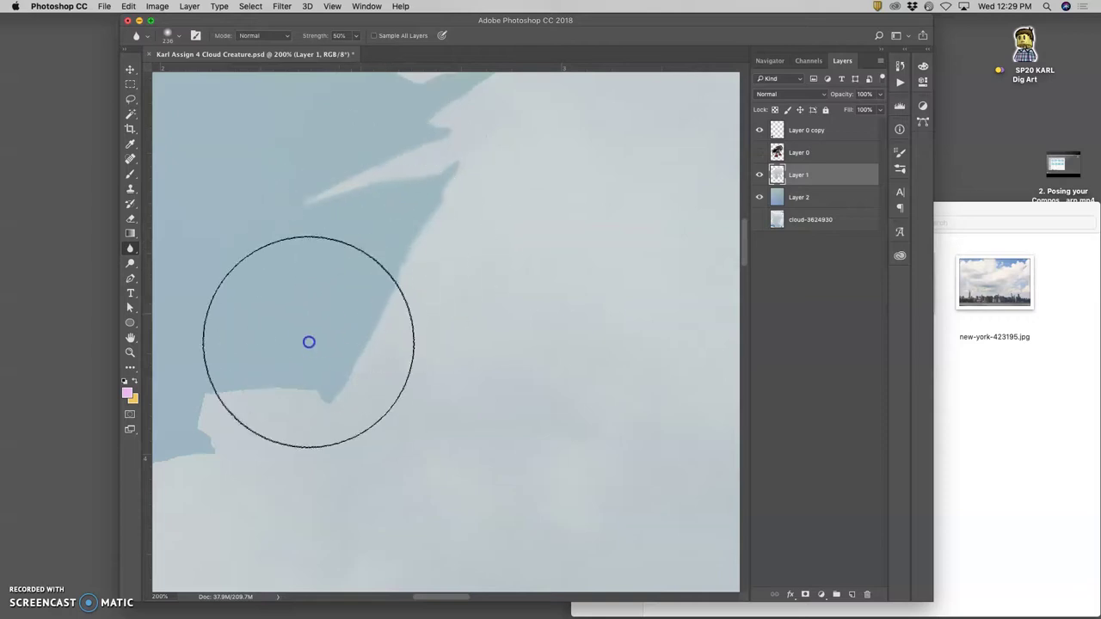
click(272, 362)
mouse_move(273, 362)
mouse_down()
mouse_move(321, 327)
mouse_move(322, 309)
mouse_move(415, 220)
mouse_move(402, 174)
mouse_move(332, 277)
mouse_move(317, 274)
mouse_move(285, 305)
mouse_move(299, 285)
mouse_move(275, 288)
mouse_move(340, 256)
mouse_move(270, 329)
mouse_up()
click(907, 107)
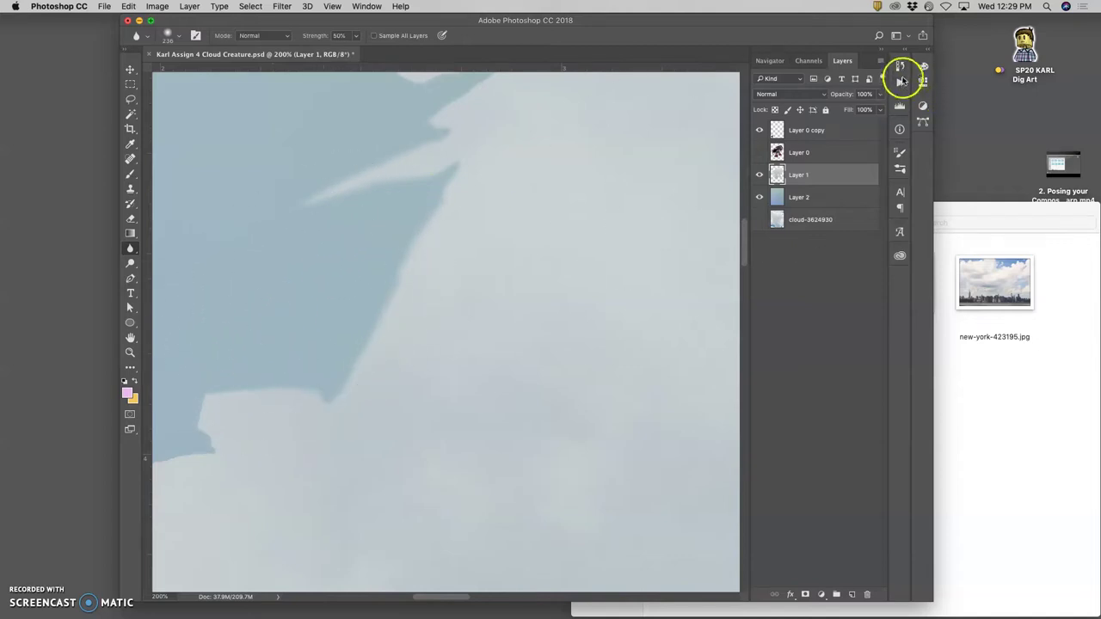
- Compare the unblurred and blurred edge in History, keeping the final Blur state
click(902, 68)
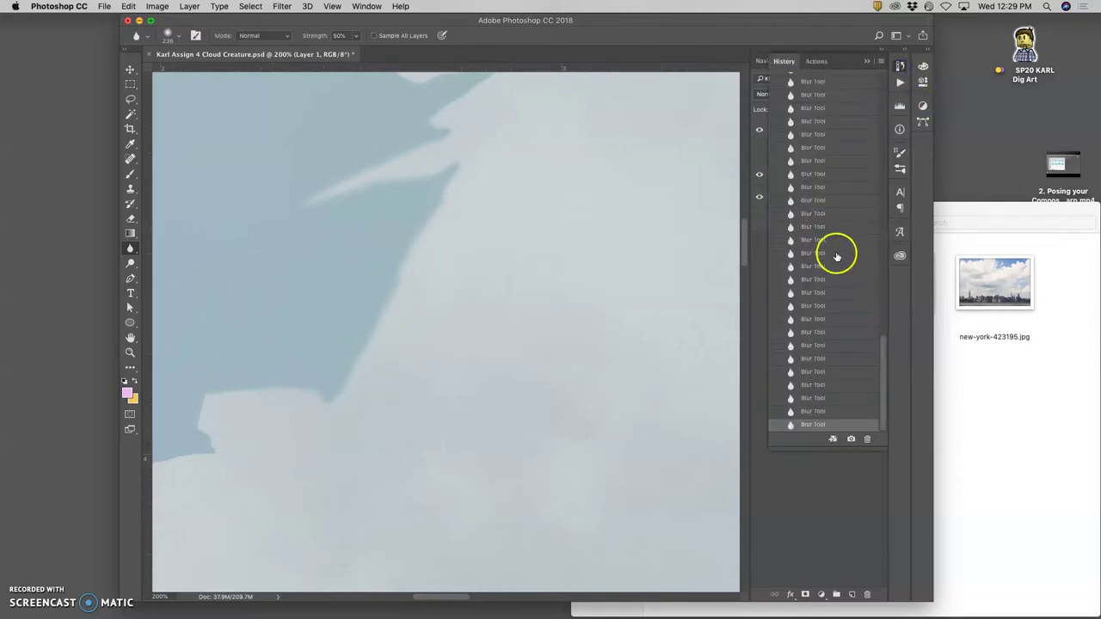
scroll(837, 258, up, 5)
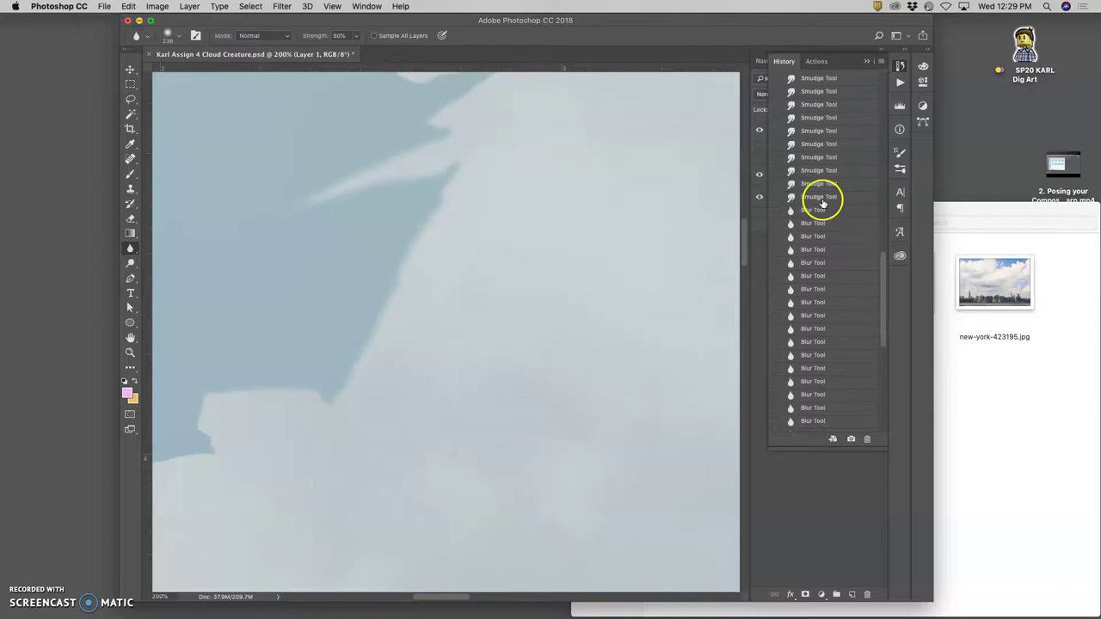
click(819, 198)
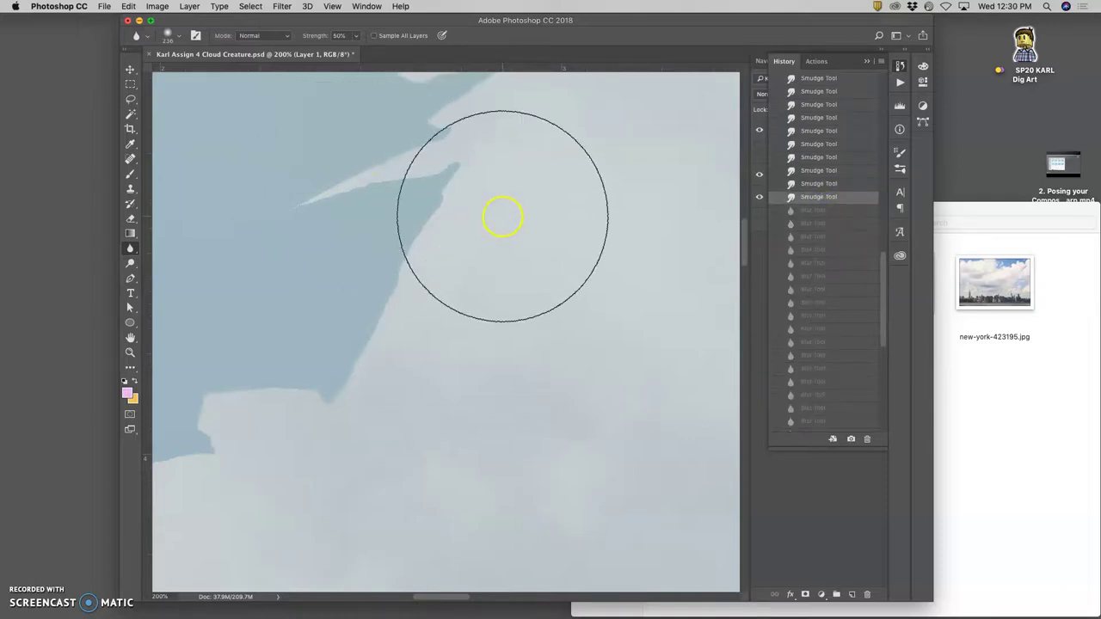
key(super+z)
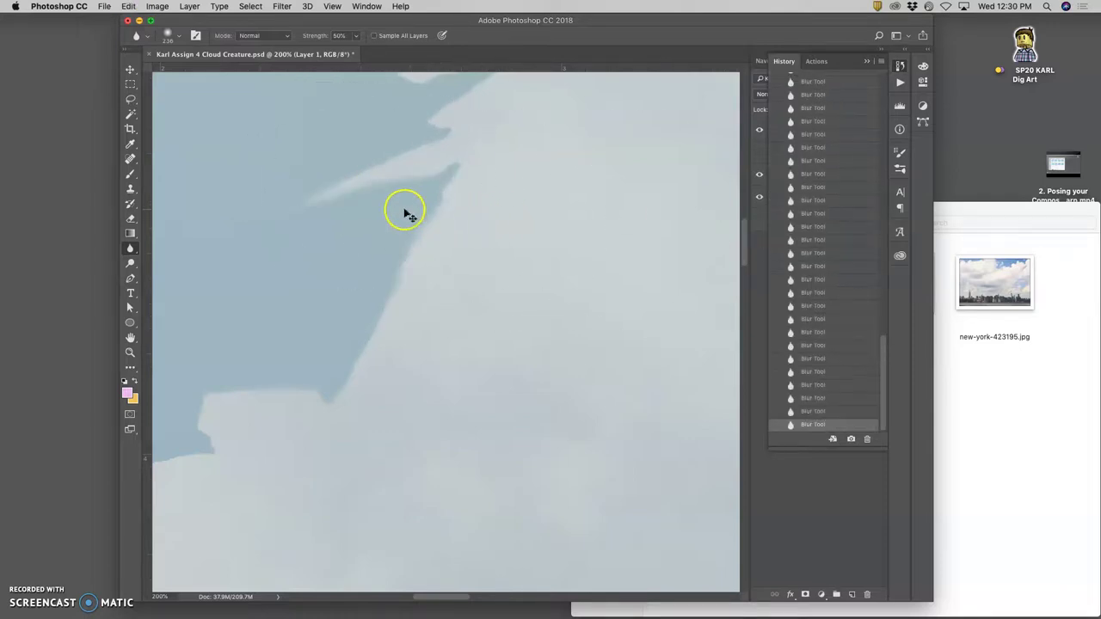
key(super+z)
key(super+z)
key(super+z)
key(super+z)
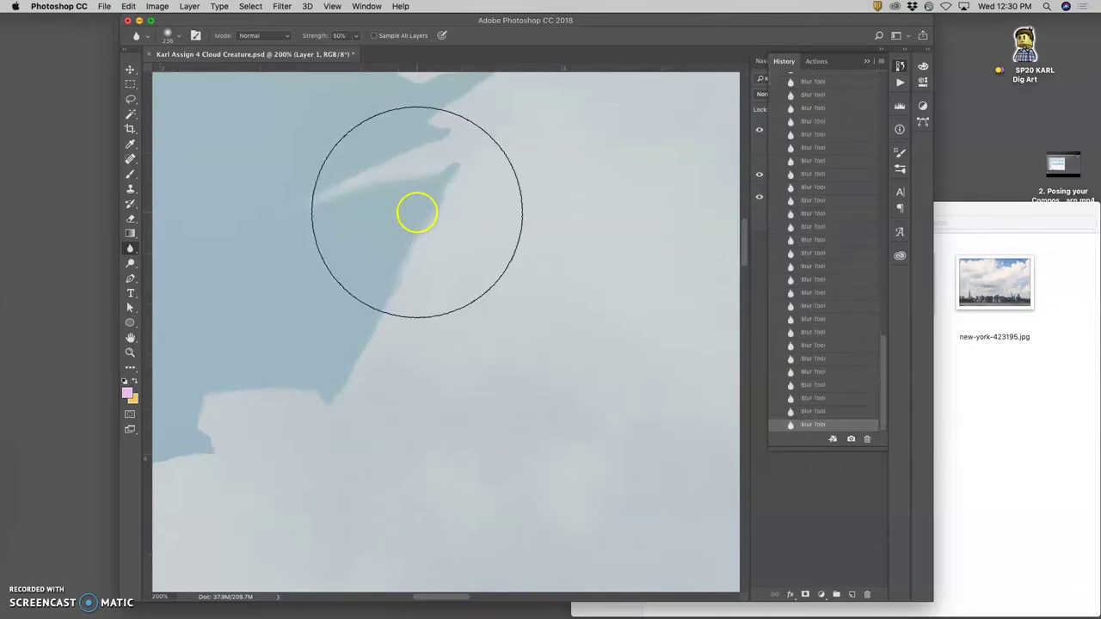
key(super+minus)
key(super+minus)
key(super+minus)
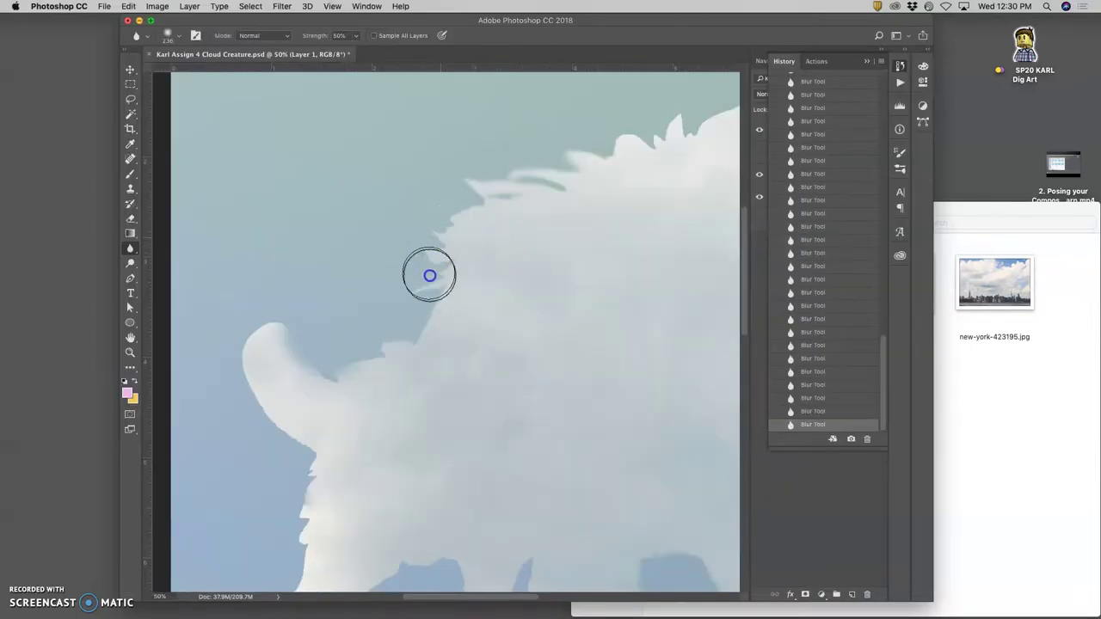
- Smudge the cloud's upper-left outline into small spikes at 22% strength
click(127, 251)
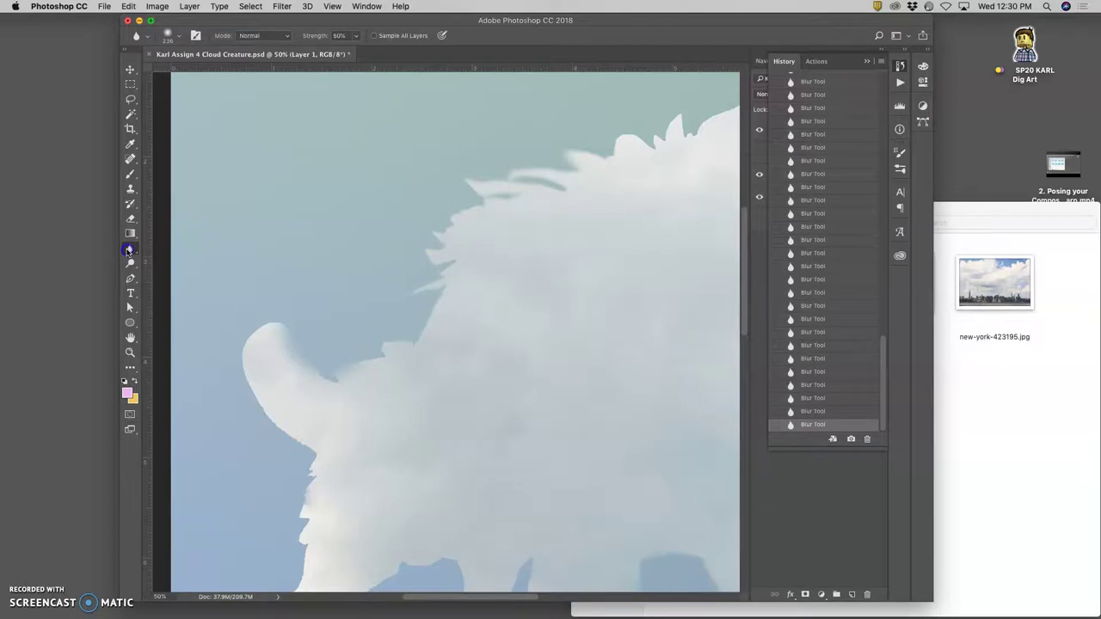
drag(128, 251, 172, 274)
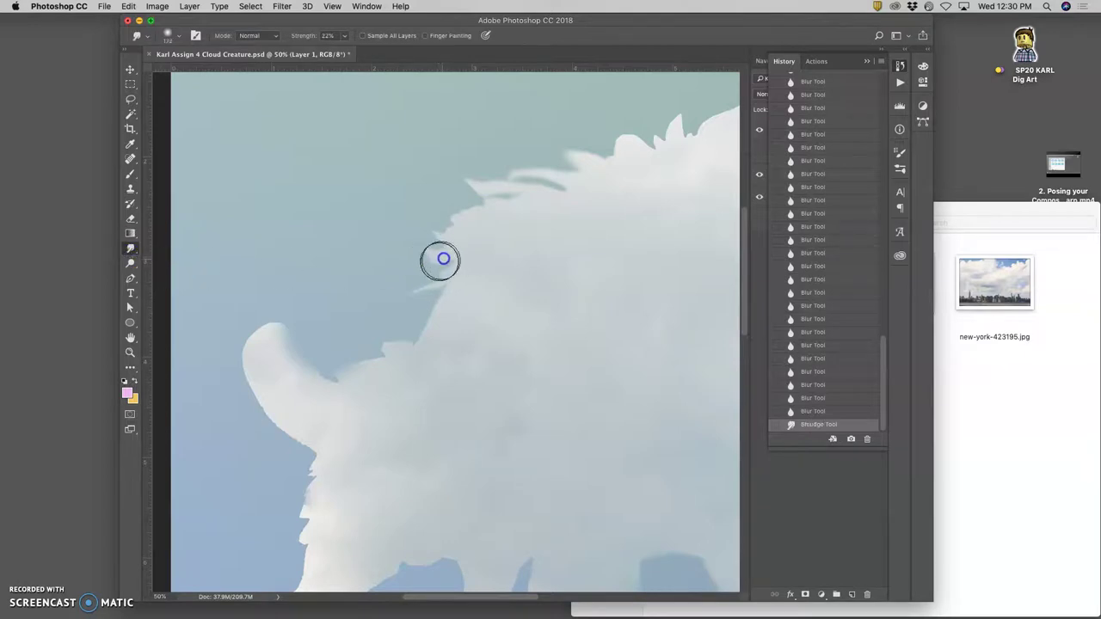
mouse_move(448, 251)
mouse_down()
mouse_move(434, 244)
mouse_move(451, 219)
mouse_up()
drag(479, 213, 470, 214)
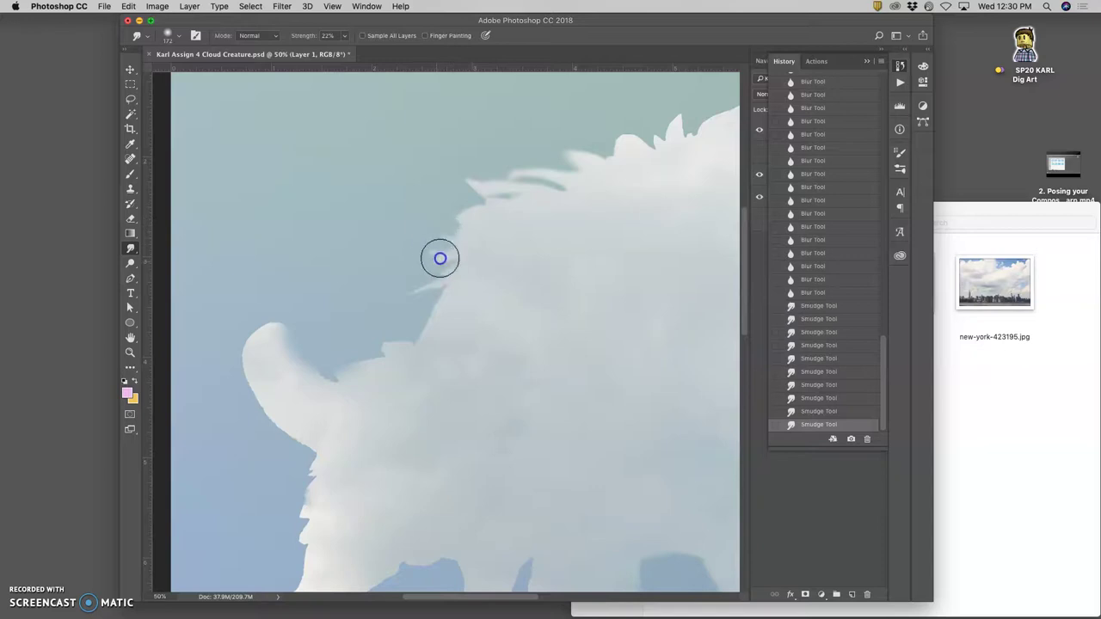
drag(441, 267, 432, 287)
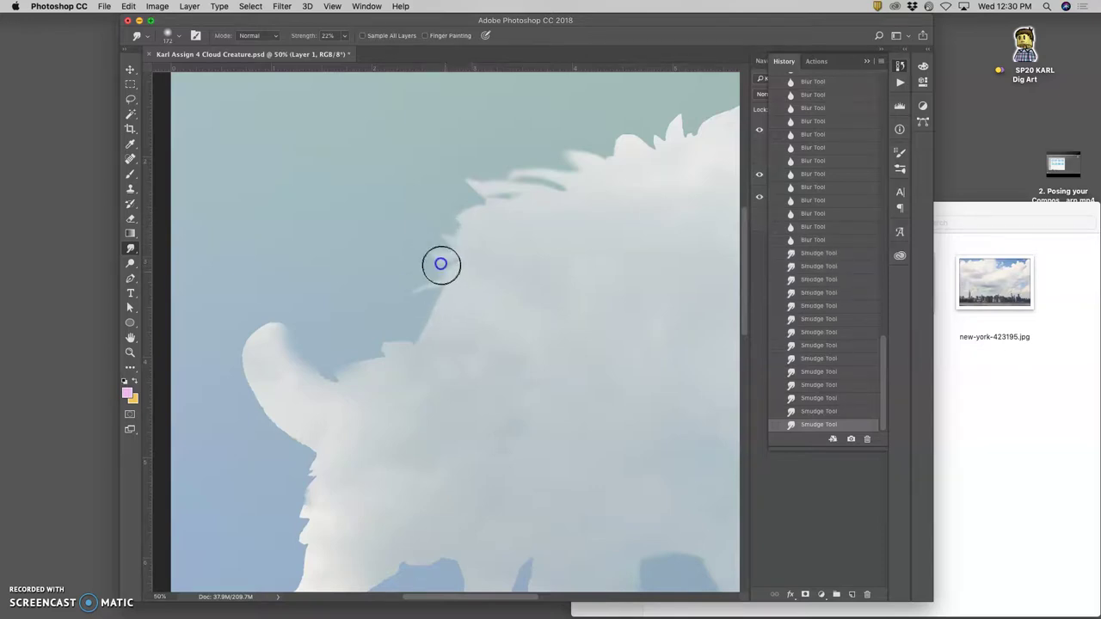
key(super+minus)
key(super+minus)
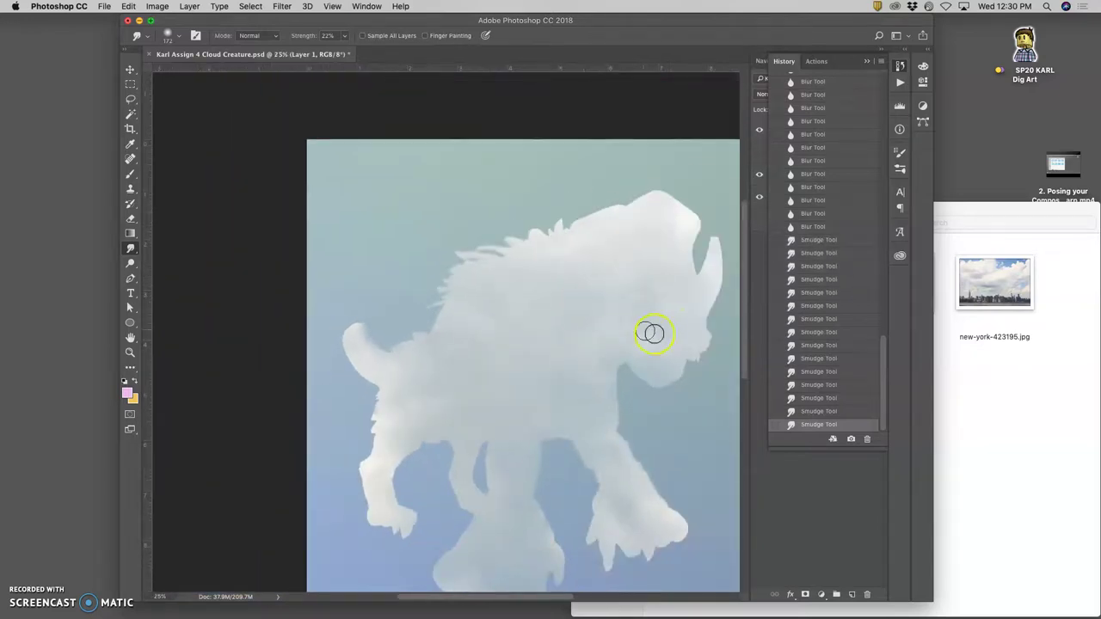
scroll(654, 317, down, 1)
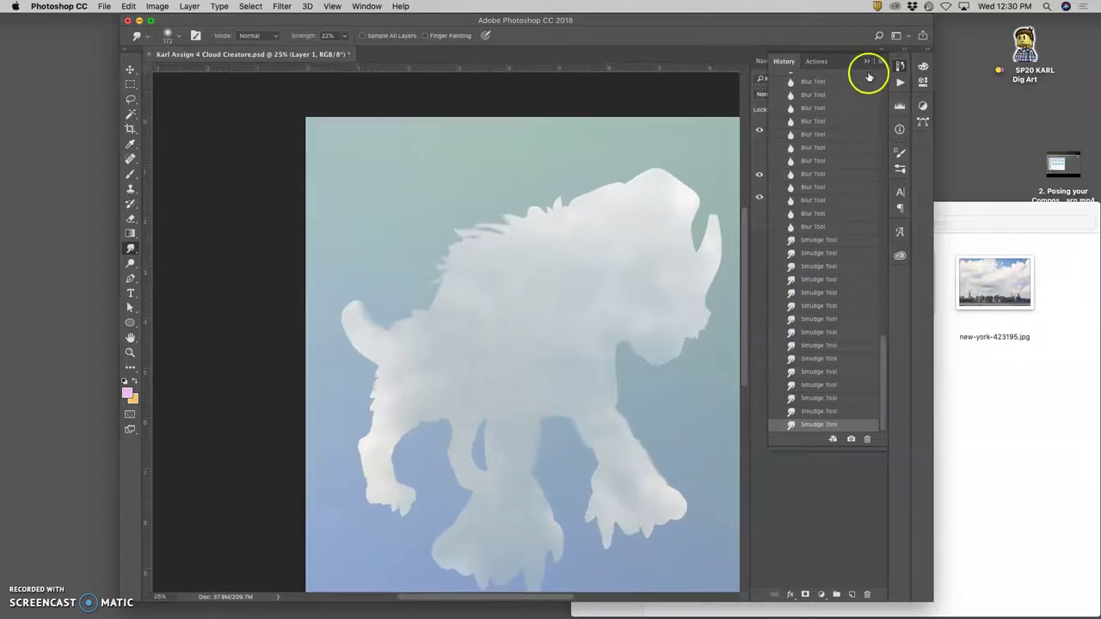
- Collapse the History panel and switch to the Lasso Tool with 2 px feather
click(867, 61)
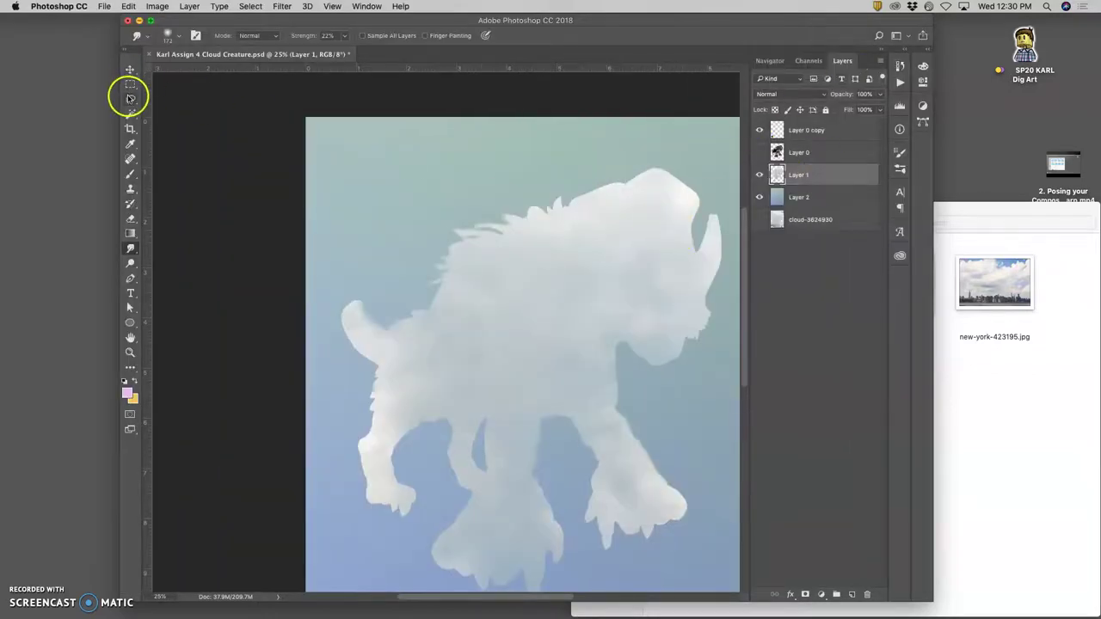
click(130, 99)
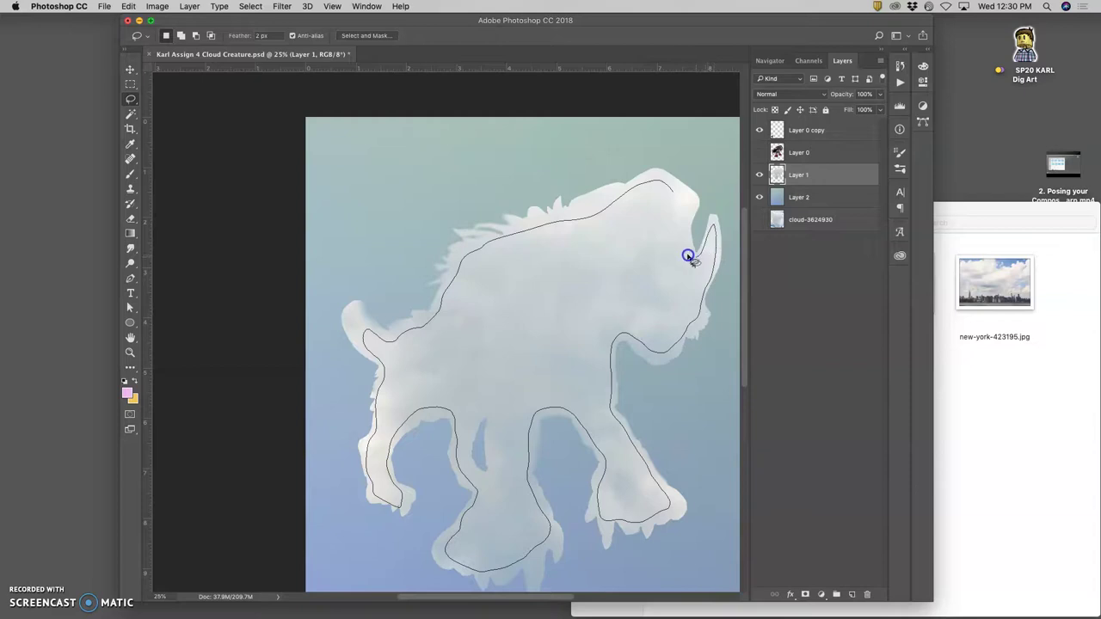
- Close the lasso, feather it to 41.3 px in Select and Mask, and copy it to Layer 3
drag(689, 208, 669, 187)
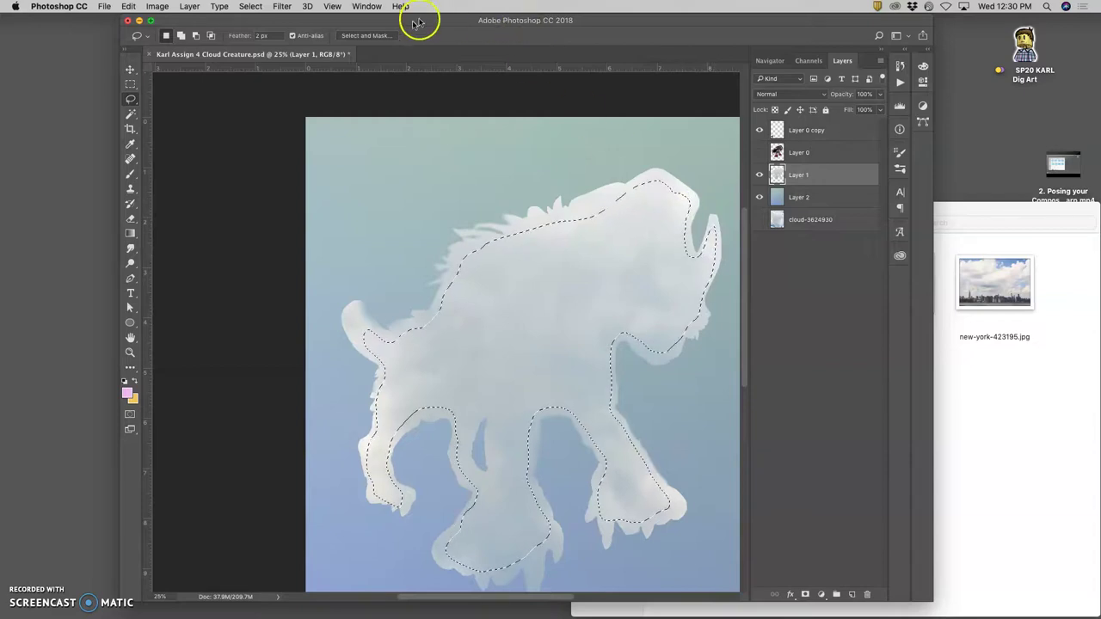
click(373, 36)
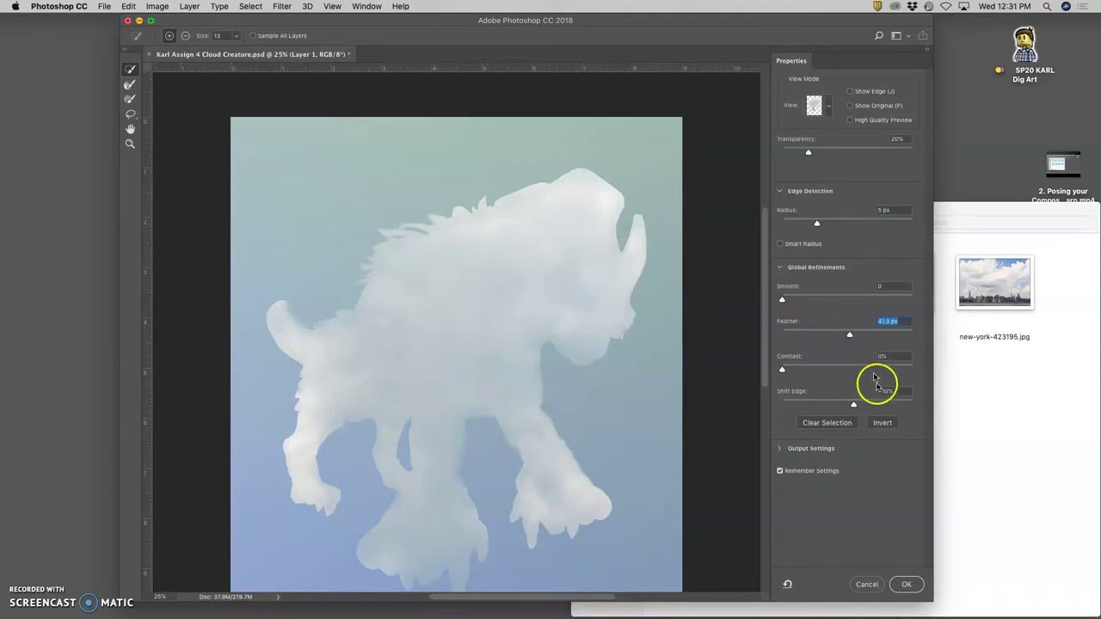
click(907, 584)
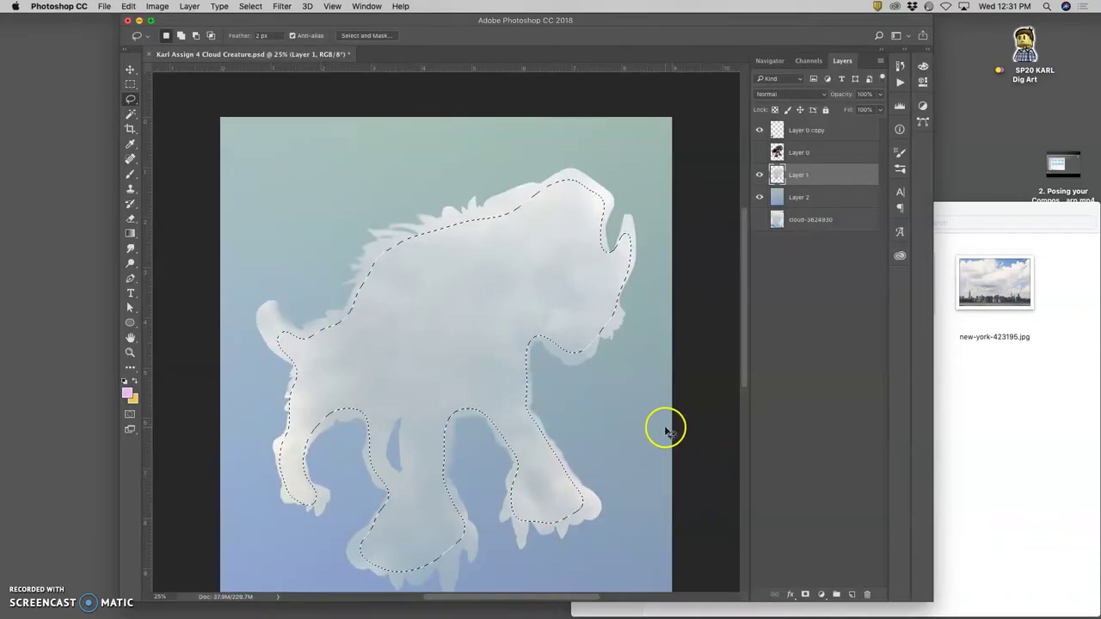
key(super+j)
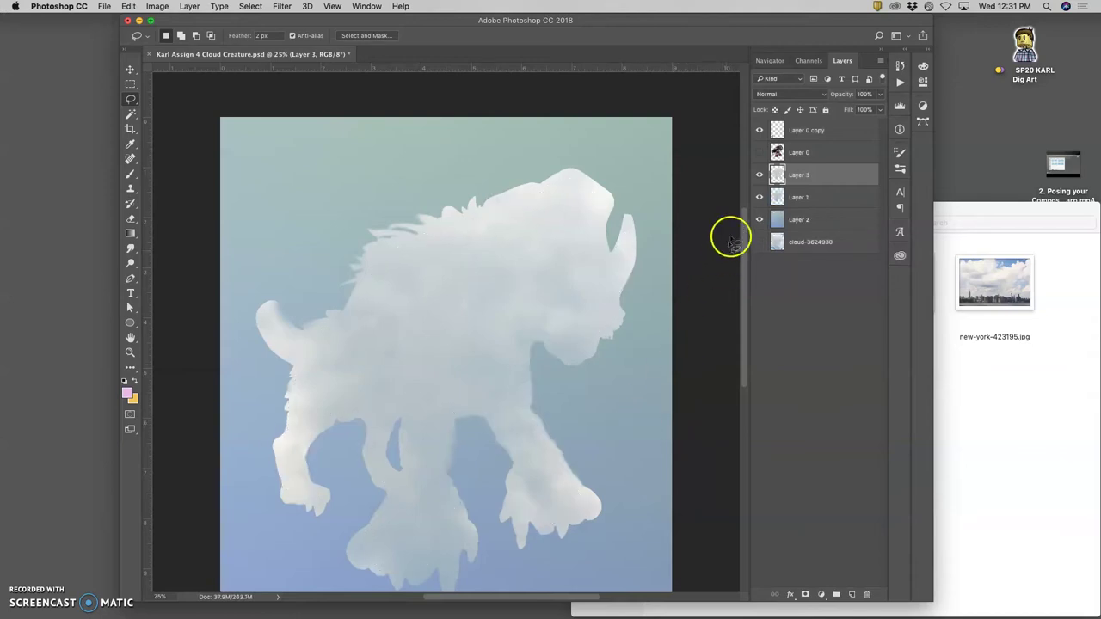
- Hide Layer 1 and inspect the soft hazy edges of the Layer 3 copy
click(758, 199)
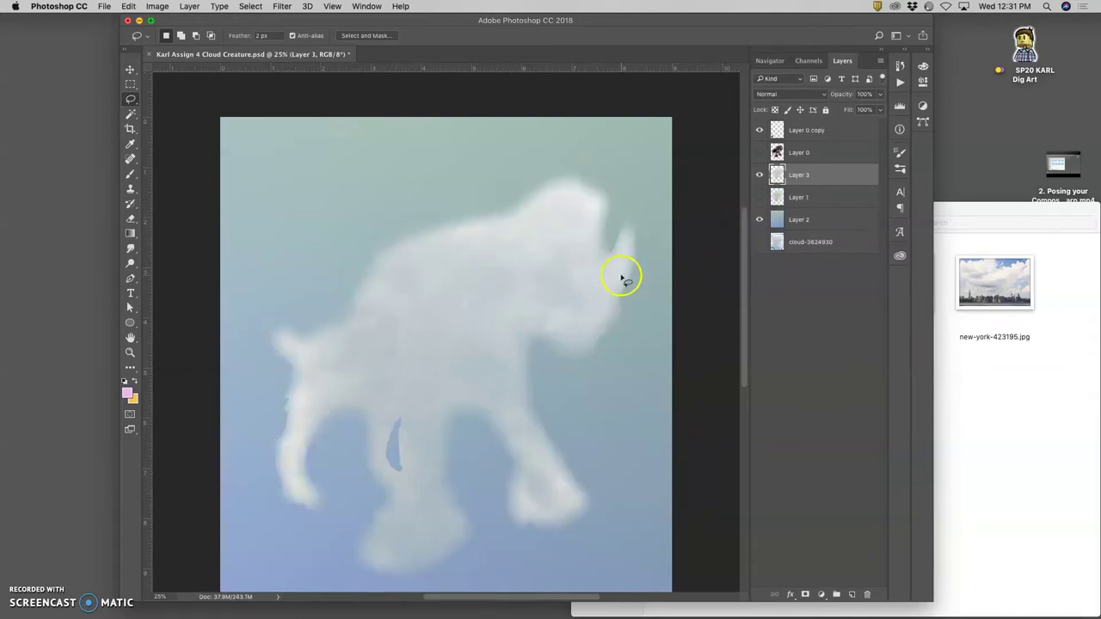
key(super+equal)
key(super+equal)
key(super+equal)
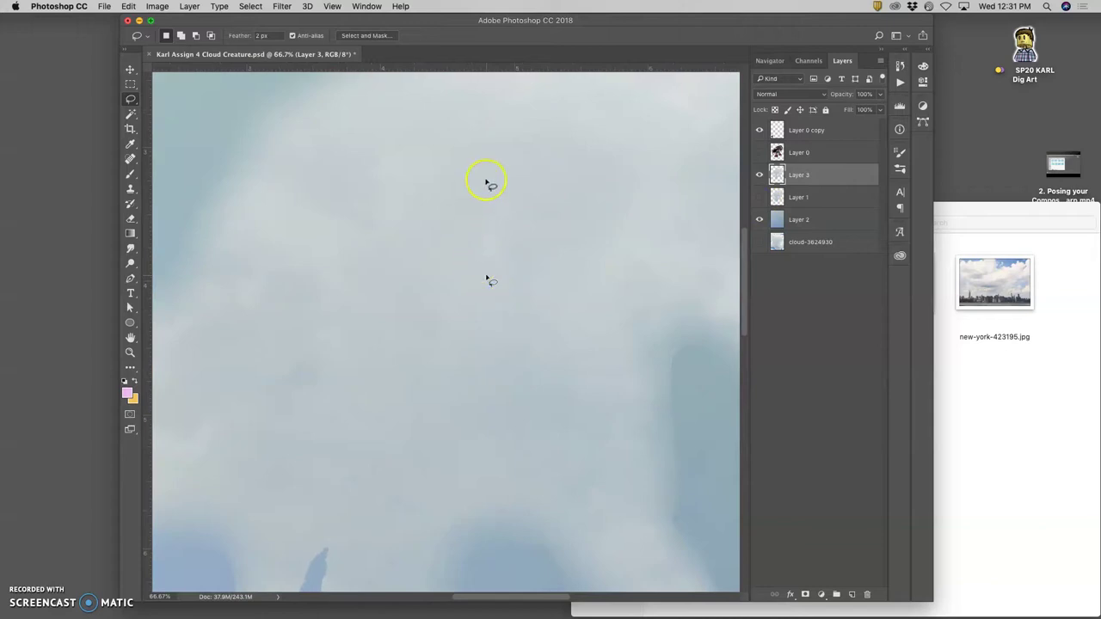
scroll(483, 187, up, 10)
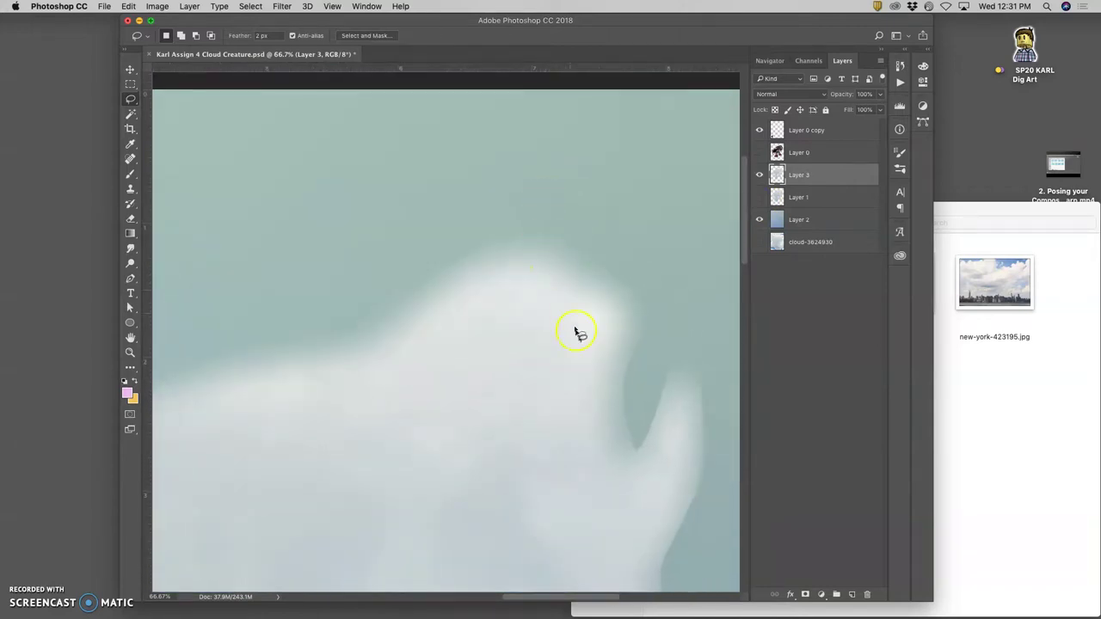
scroll(627, 325, down, 8)
scroll(627, 325, left, 8)
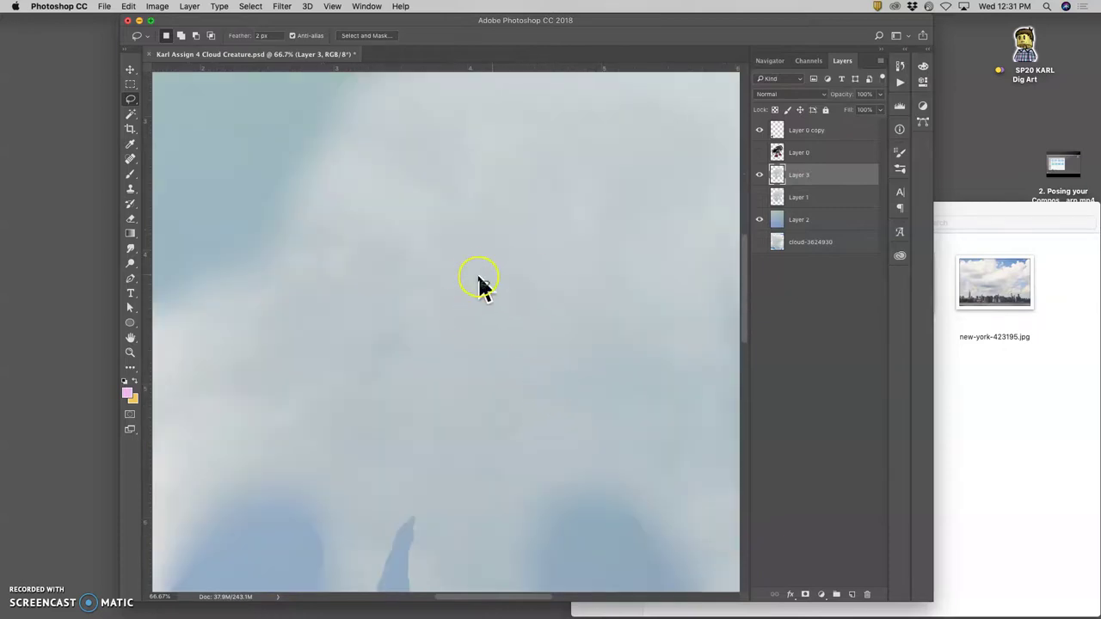
key(super+minus)
key(super+minus)
key(super+minus)
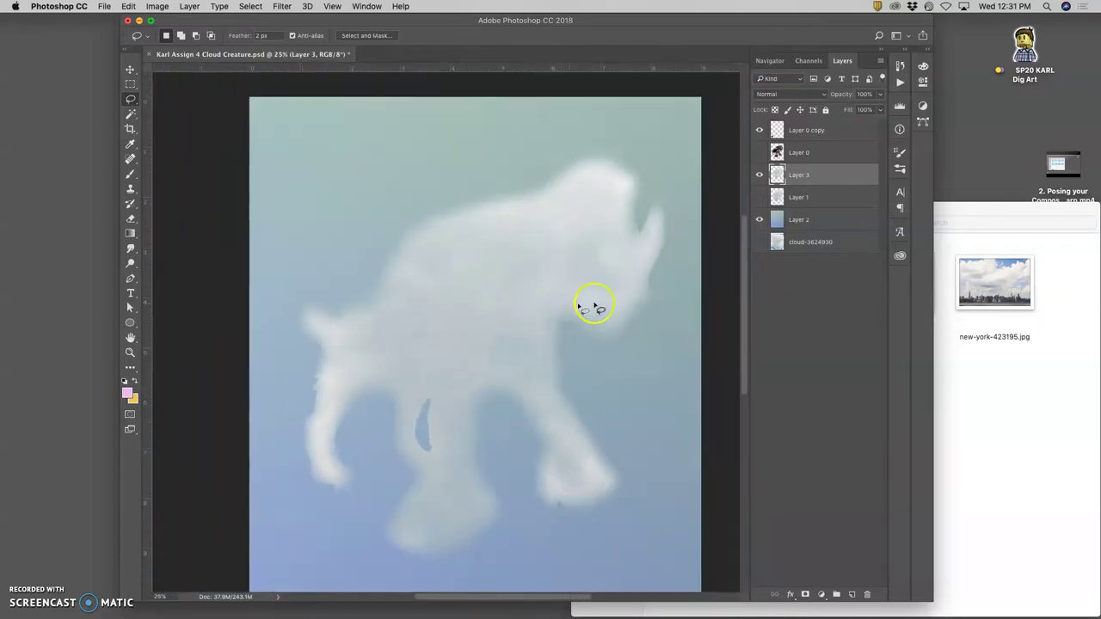
- Show and select Layer 1, then undo its heavy blur
click(760, 198)
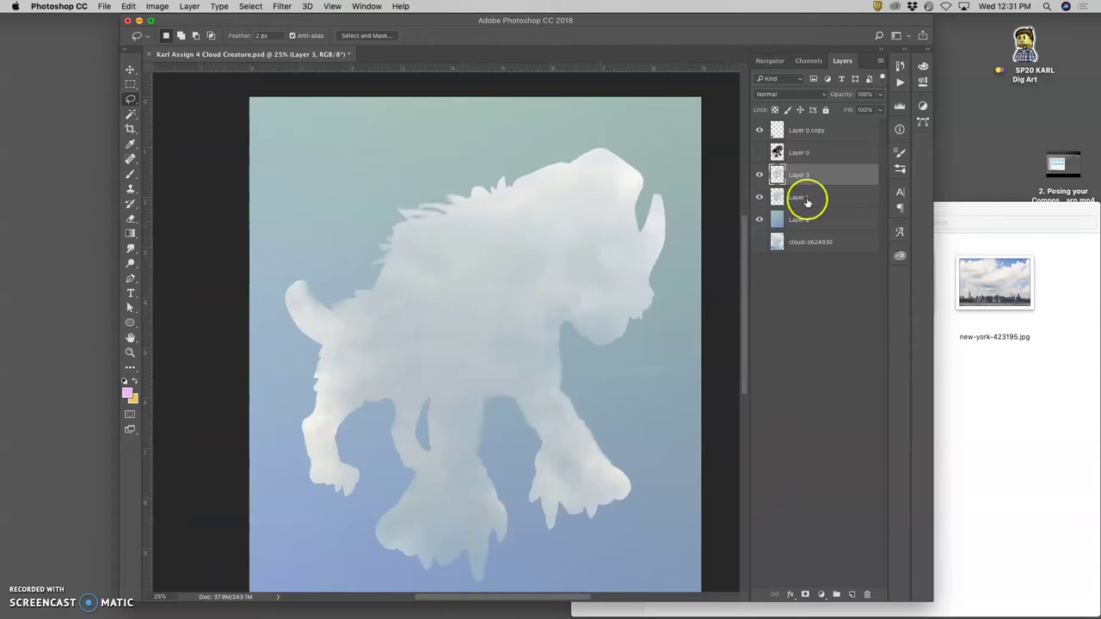
click(806, 198)
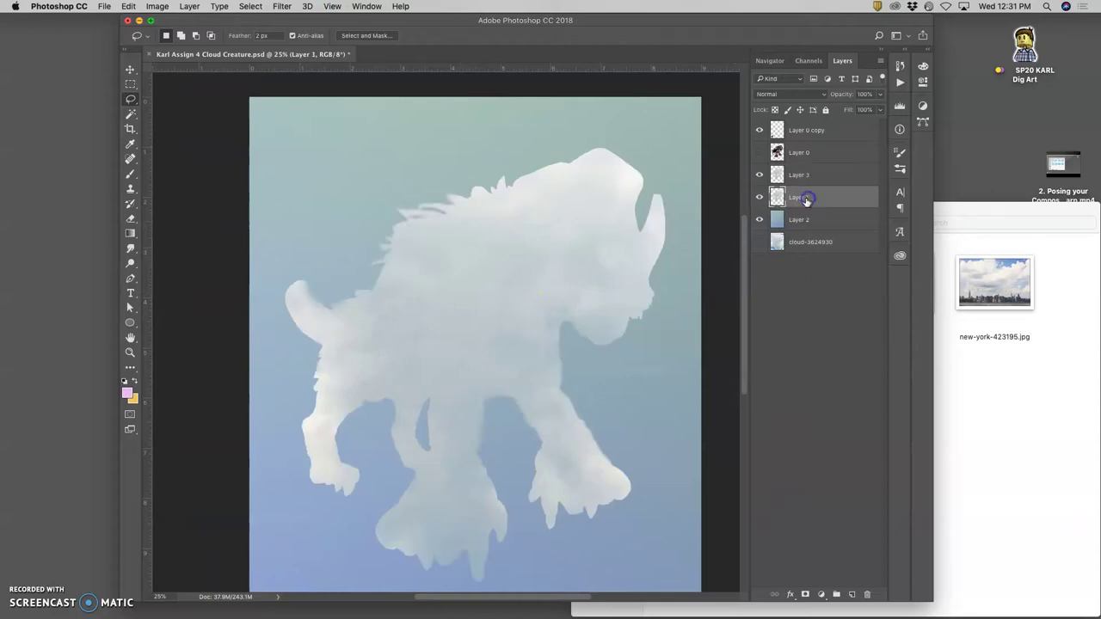
click(282, 6)
click(297, 20)
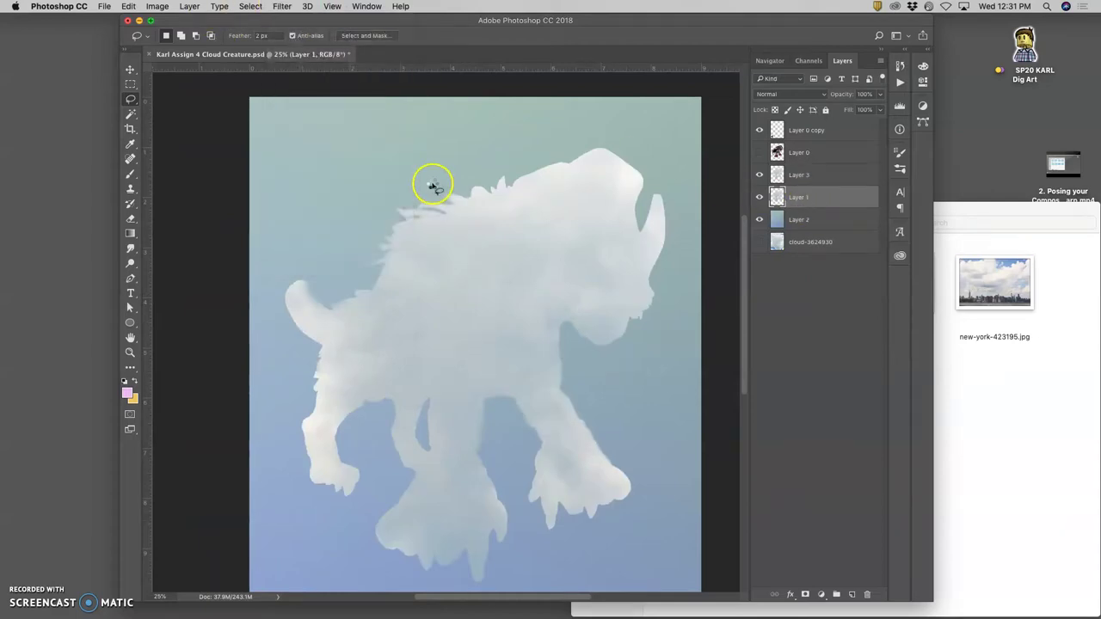
key(super+z)
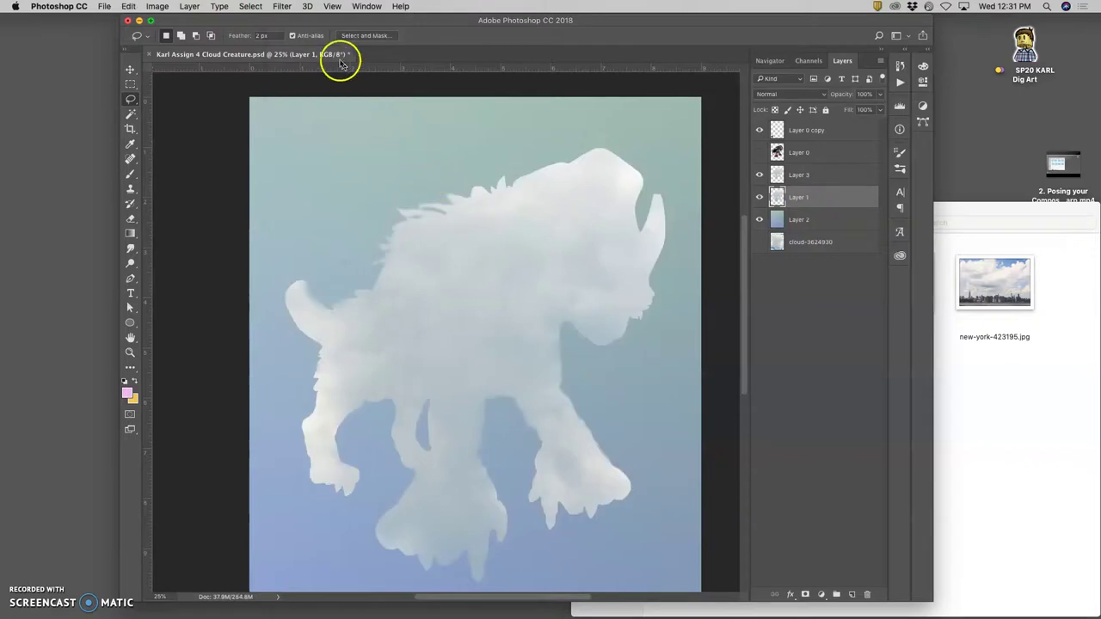
- Apply a Gaussian Blur of about 4 px to Layer 1's cloud
click(282, 6)
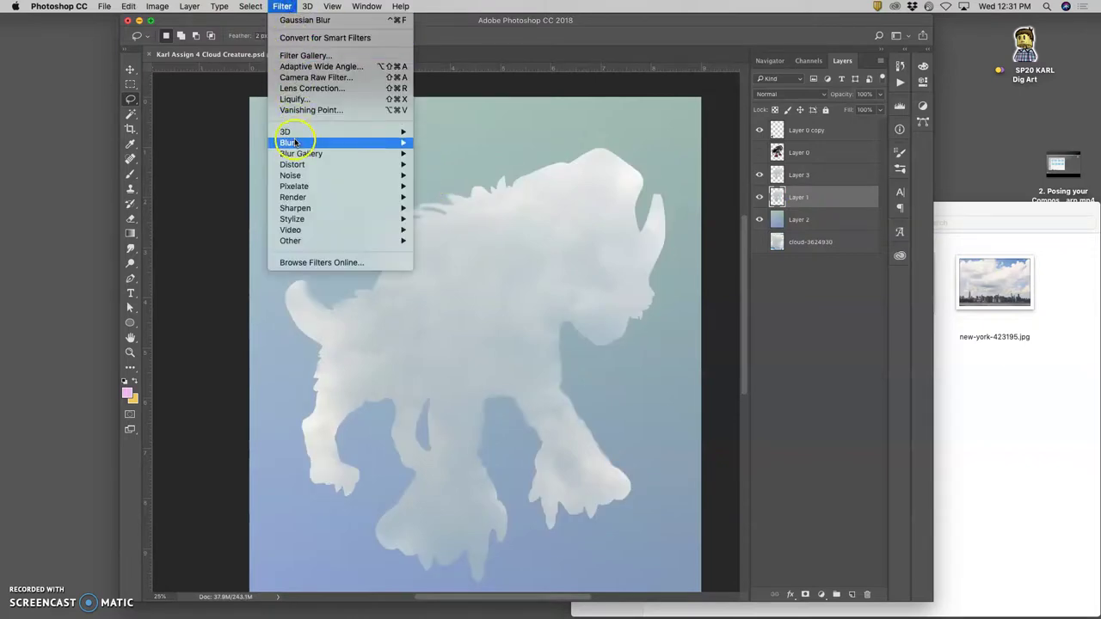
mouse_move(400, 143)
click(438, 186)
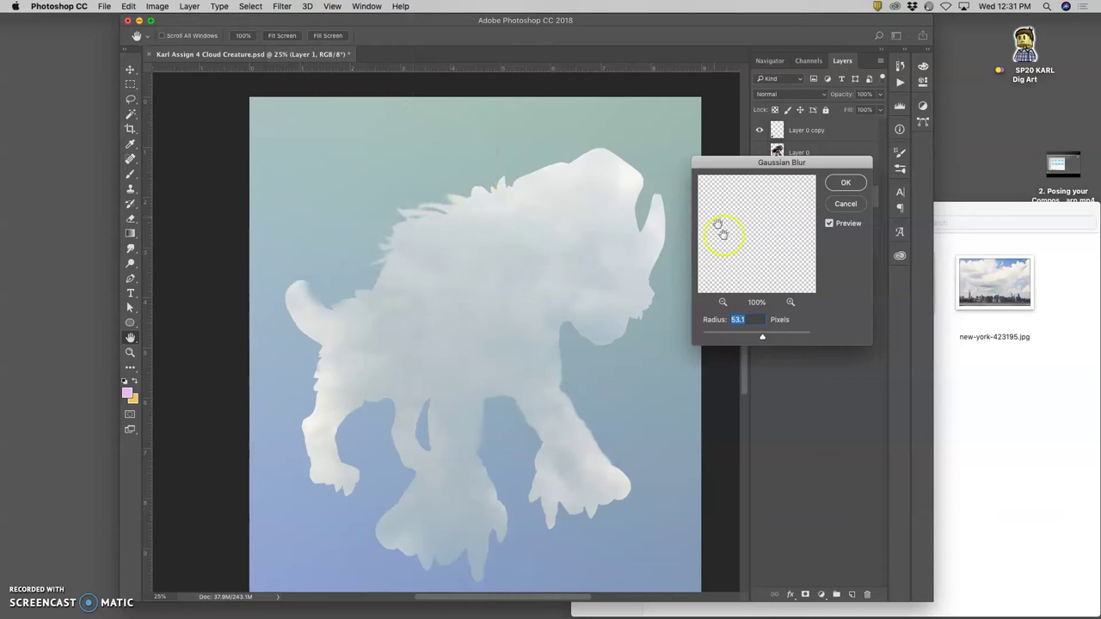
drag(744, 337, 727, 336)
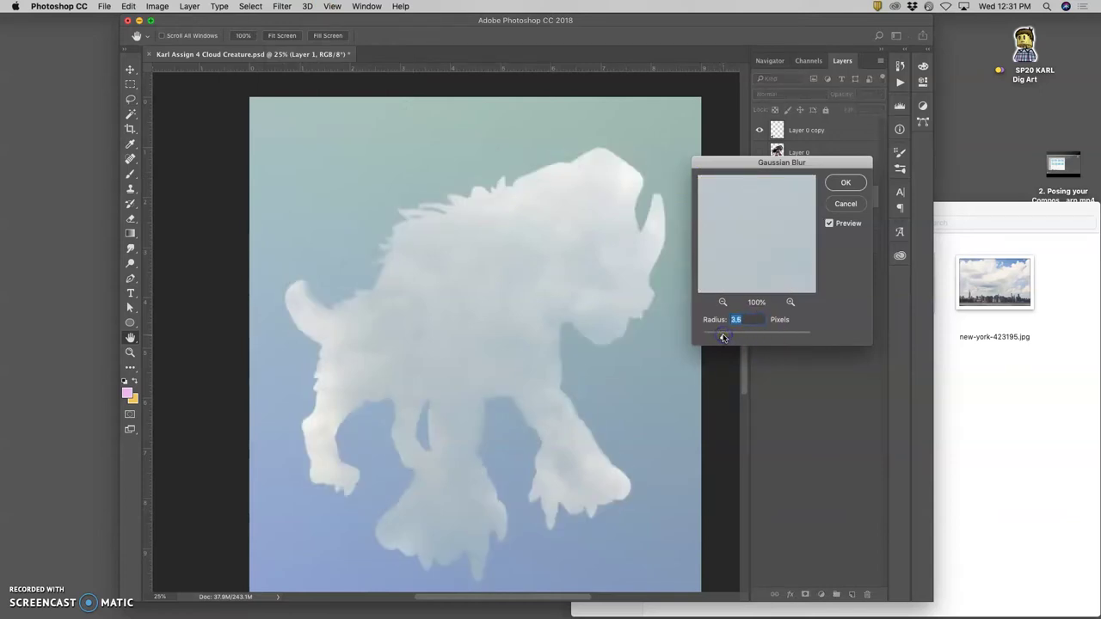
click(846, 182)
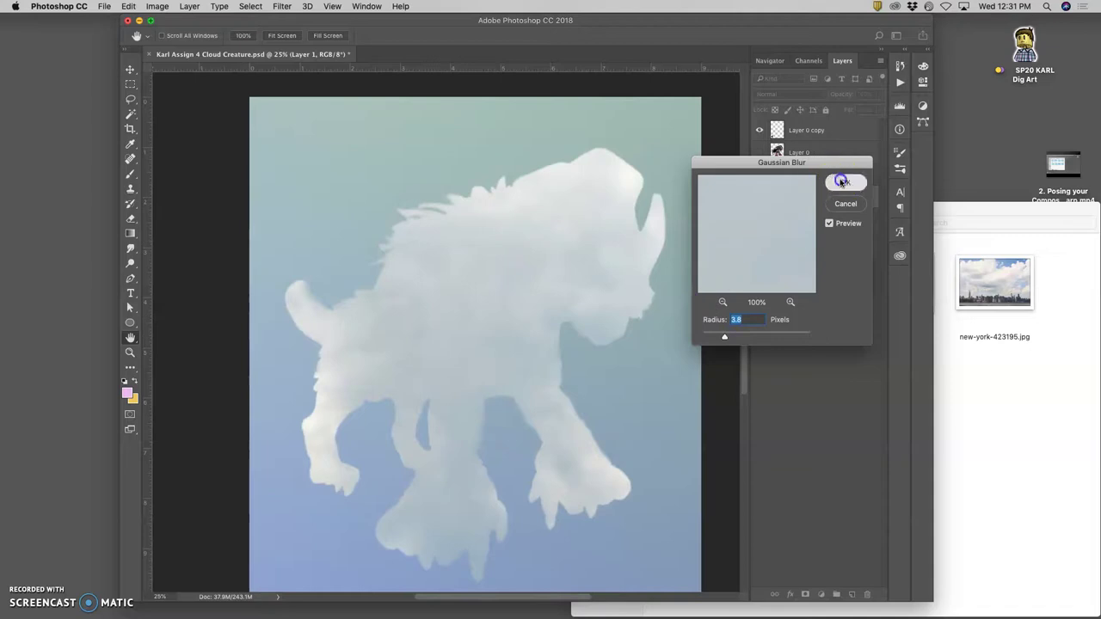
- Apply a second light Gaussian Blur (5.8 px), compare Layer 1's visibility, then select Layer 3
click(283, 6)
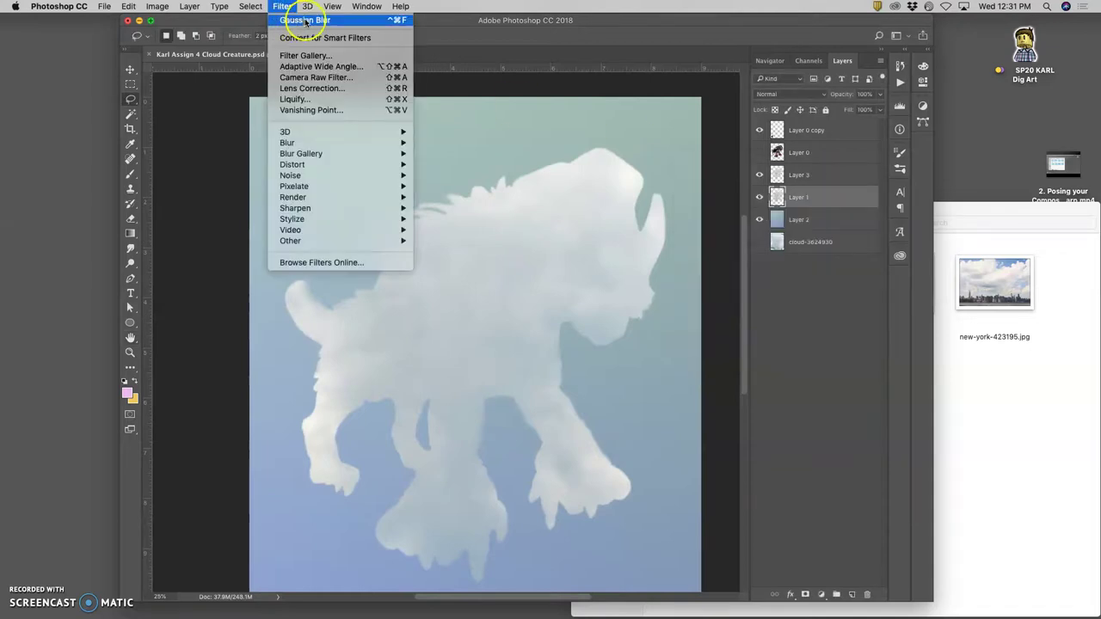
mouse_move(335, 149)
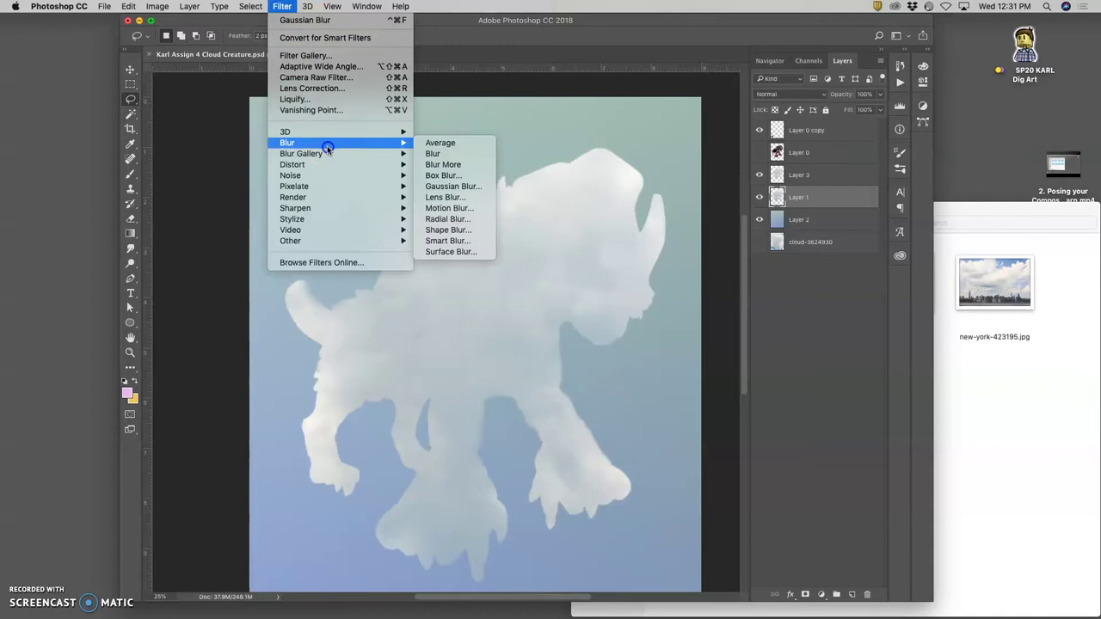
click(430, 185)
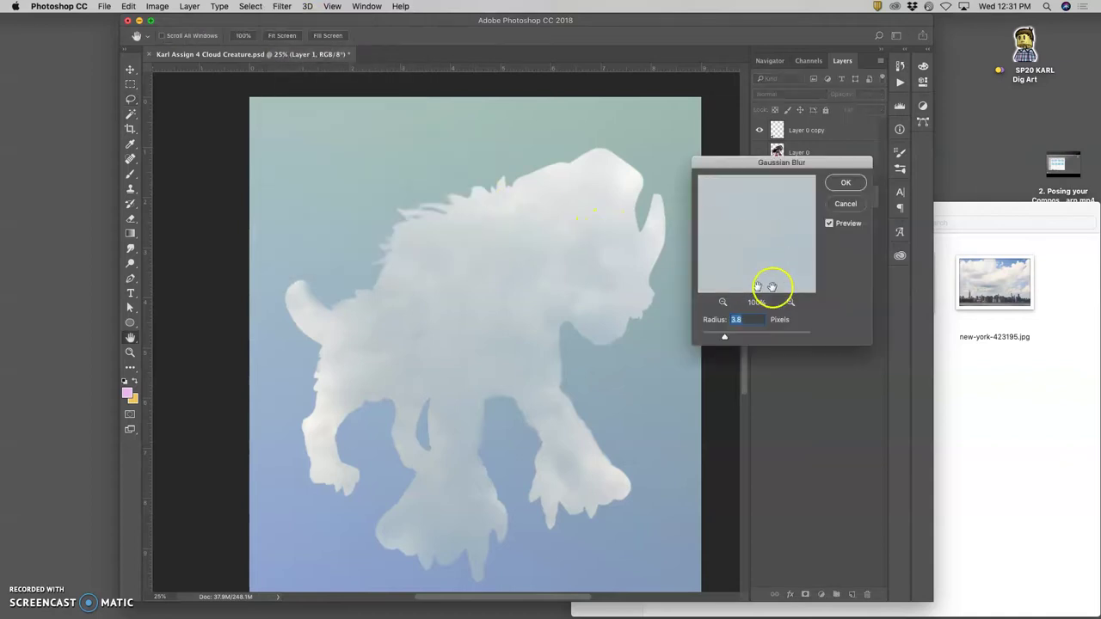
drag(724, 336, 727, 340)
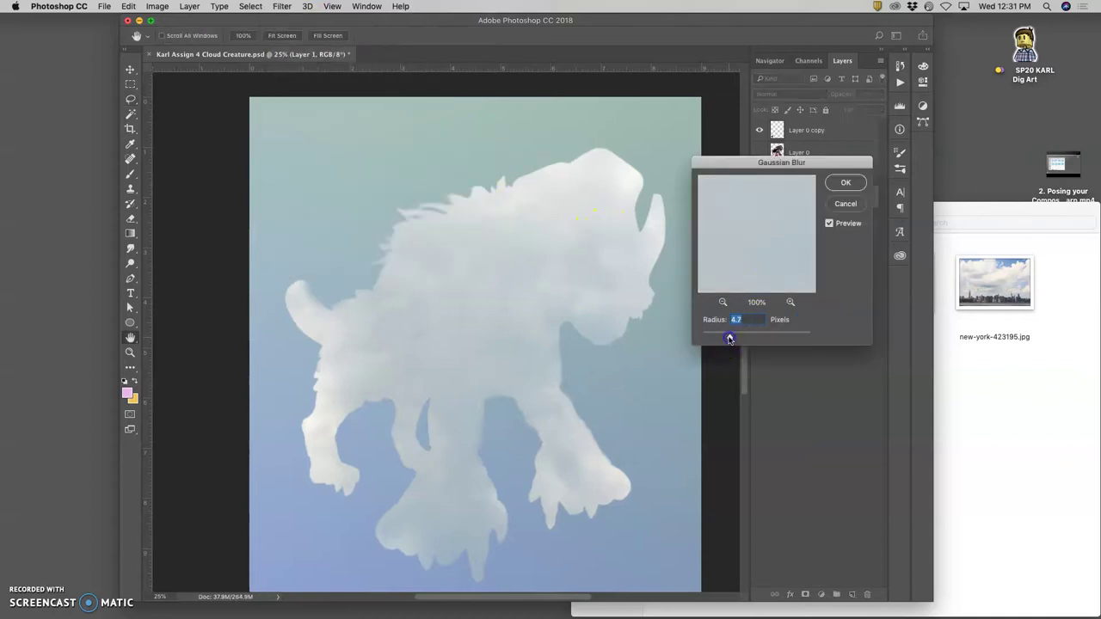
click(799, 246)
click(845, 183)
click(798, 200)
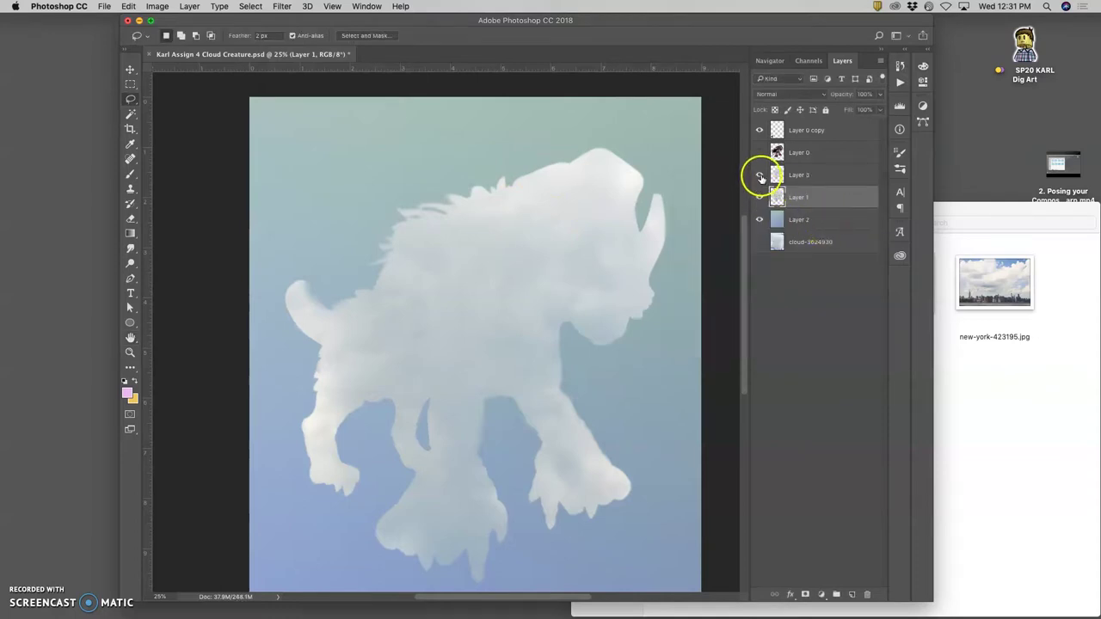
click(759, 197)
click(808, 175)
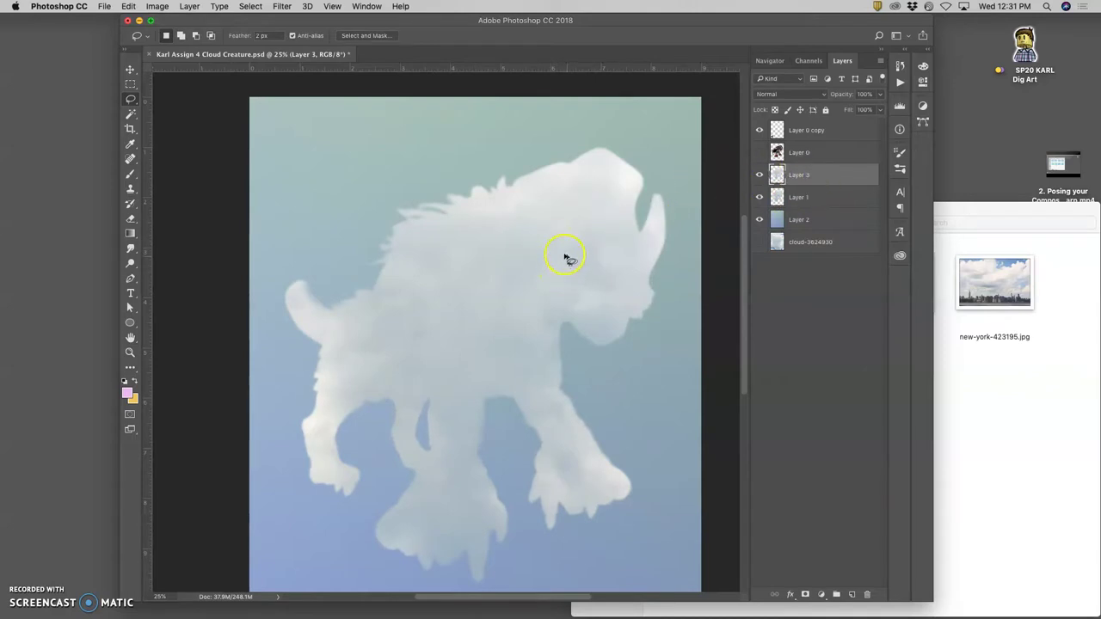
- Brighten Layer 3's cloud with Levels by moving the white, midtone and shadow sliders
click(156, 7)
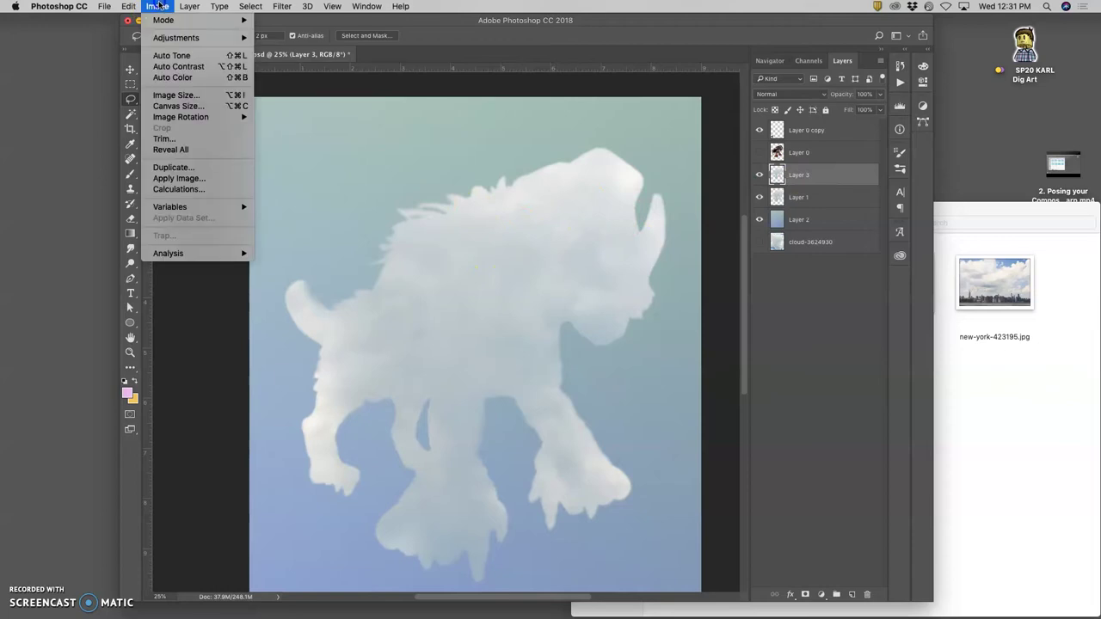
mouse_move(164, 38)
click(255, 41)
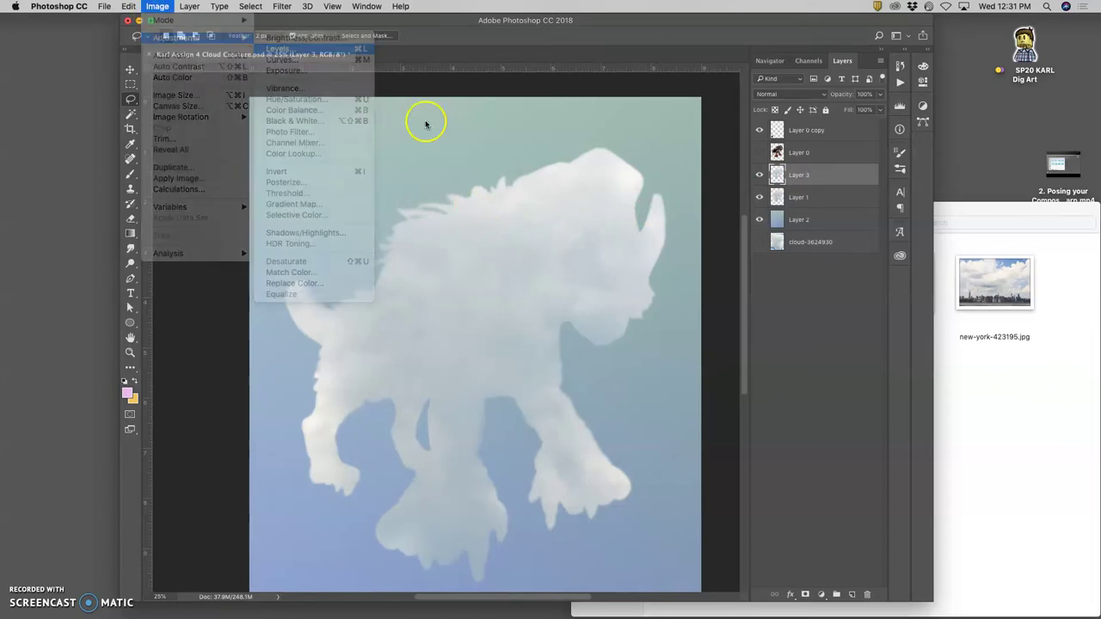
drag(911, 210, 900, 210)
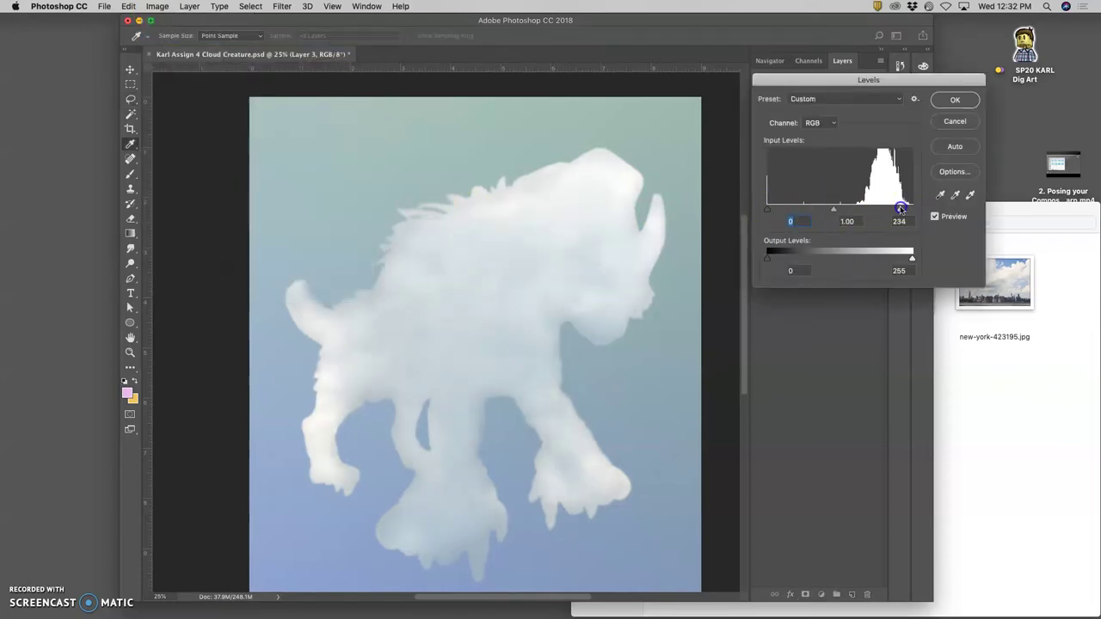
mouse_move(833, 210)
mouse_down()
mouse_move(862, 210)
mouse_move(848, 210)
mouse_up()
drag(768, 211, 769, 212)
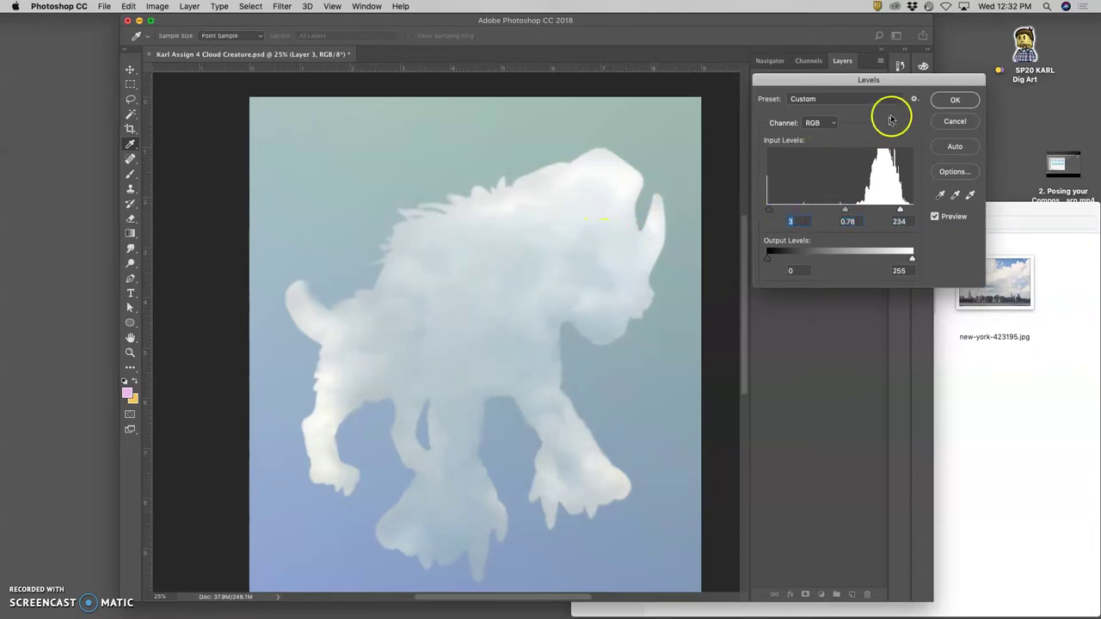
click(954, 99)
scroll(617, 256, down, 1)
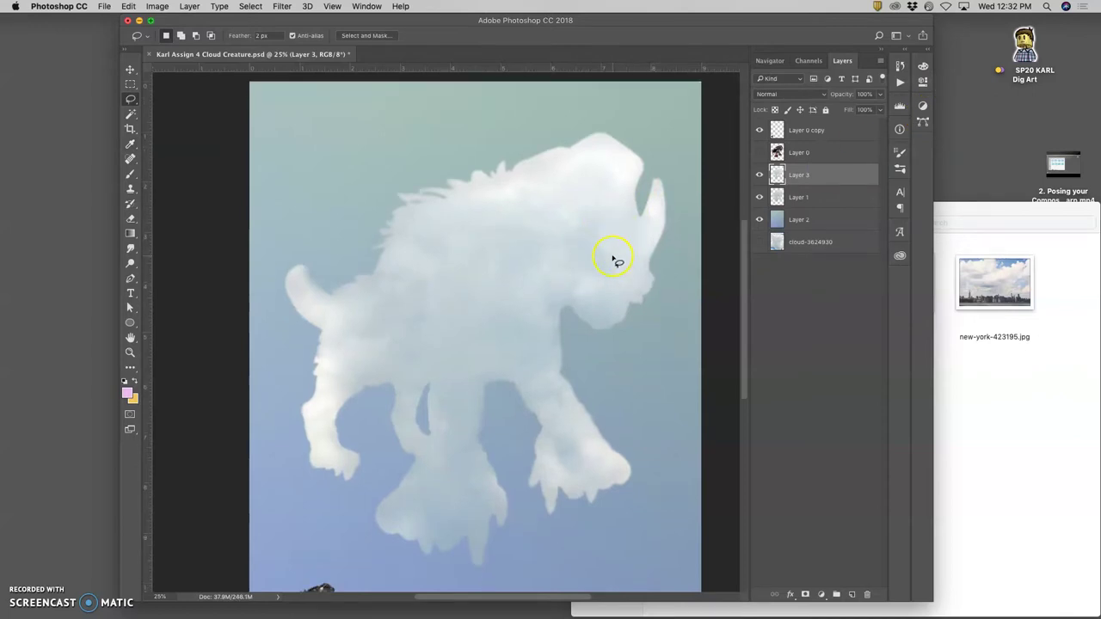
- Apply a second Levels adjustment with midtones brightened to 1.18
click(158, 6)
mouse_move(166, 37)
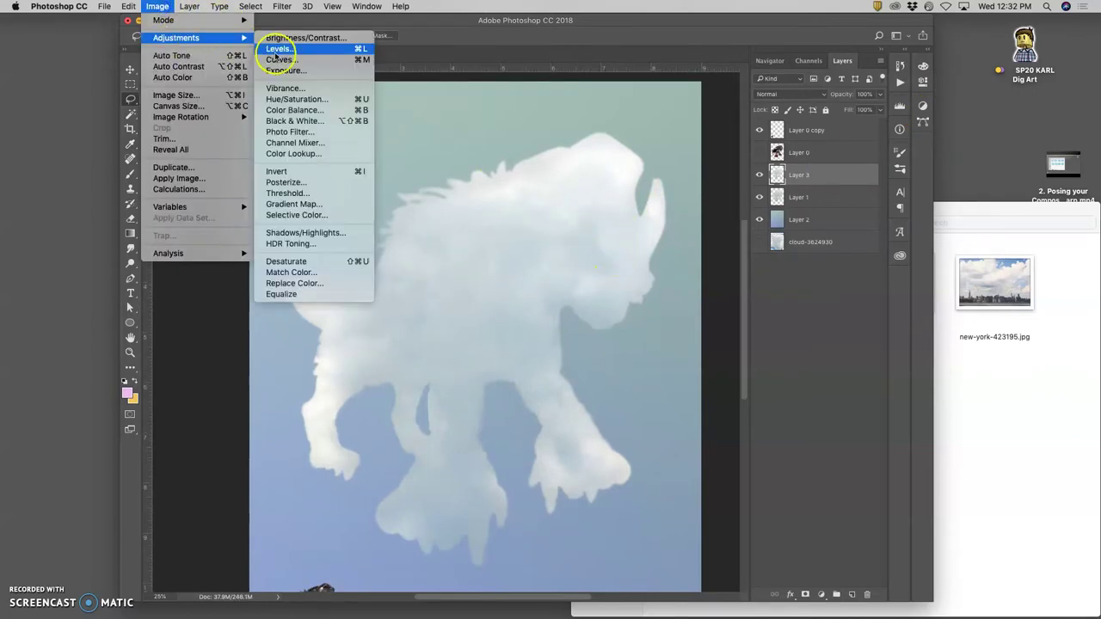
click(268, 49)
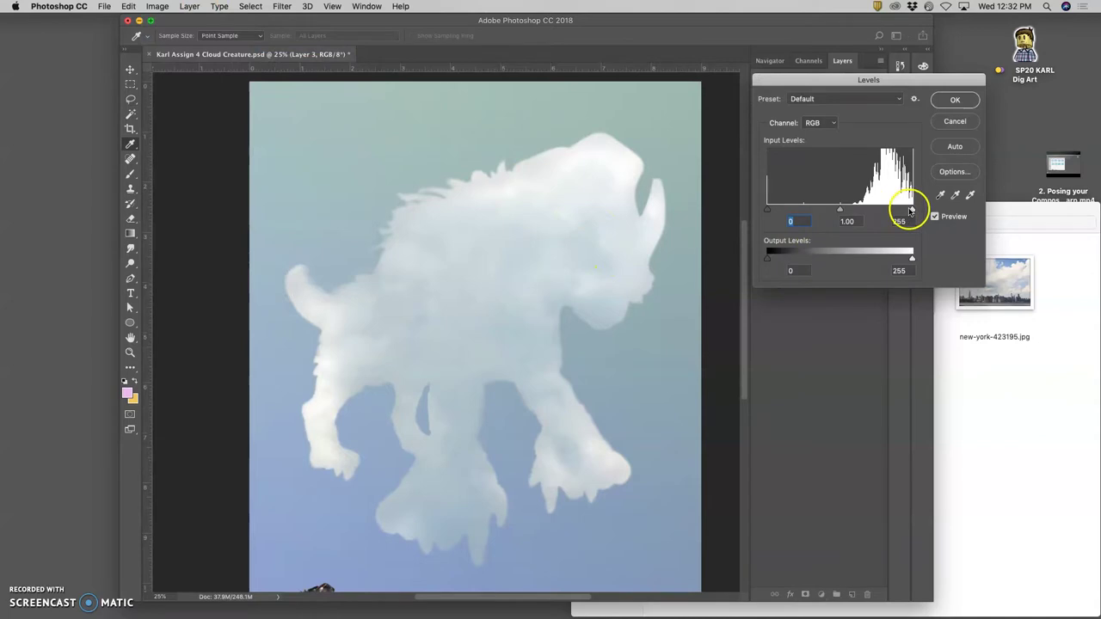
drag(911, 209, 911, 209)
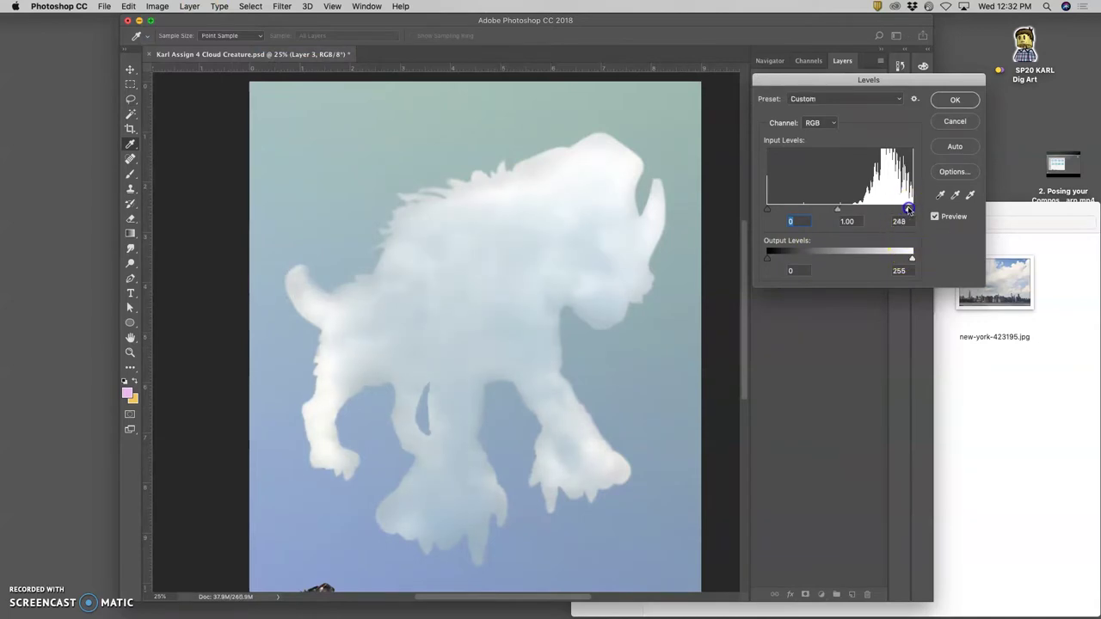
mouse_move(836, 210)
mouse_down()
mouse_move(847, 209)
mouse_move(830, 210)
mouse_up()
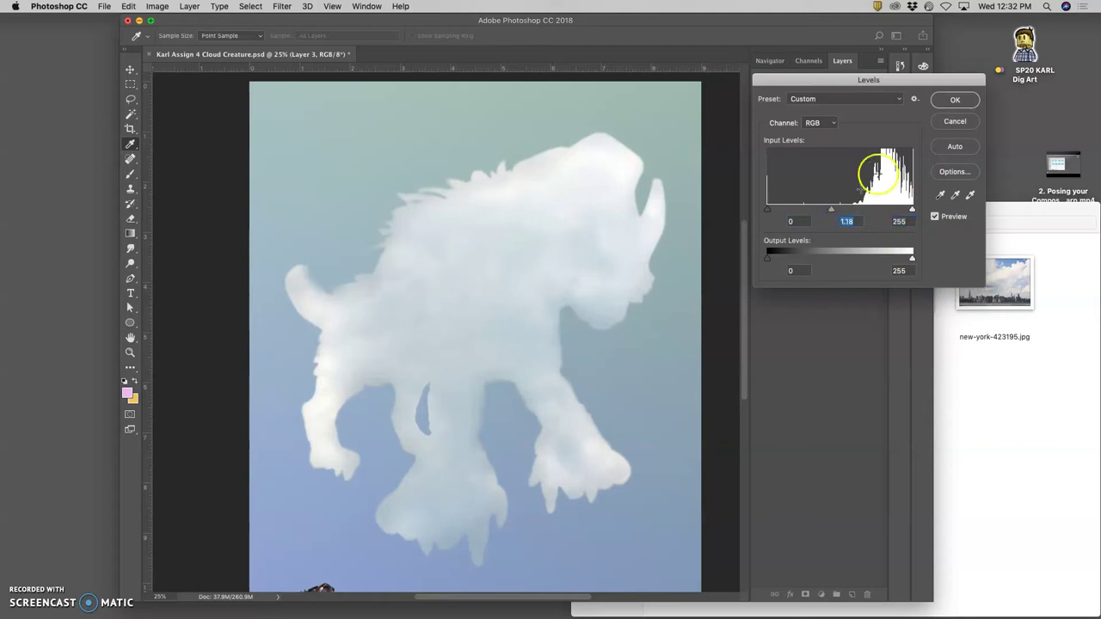
click(953, 102)
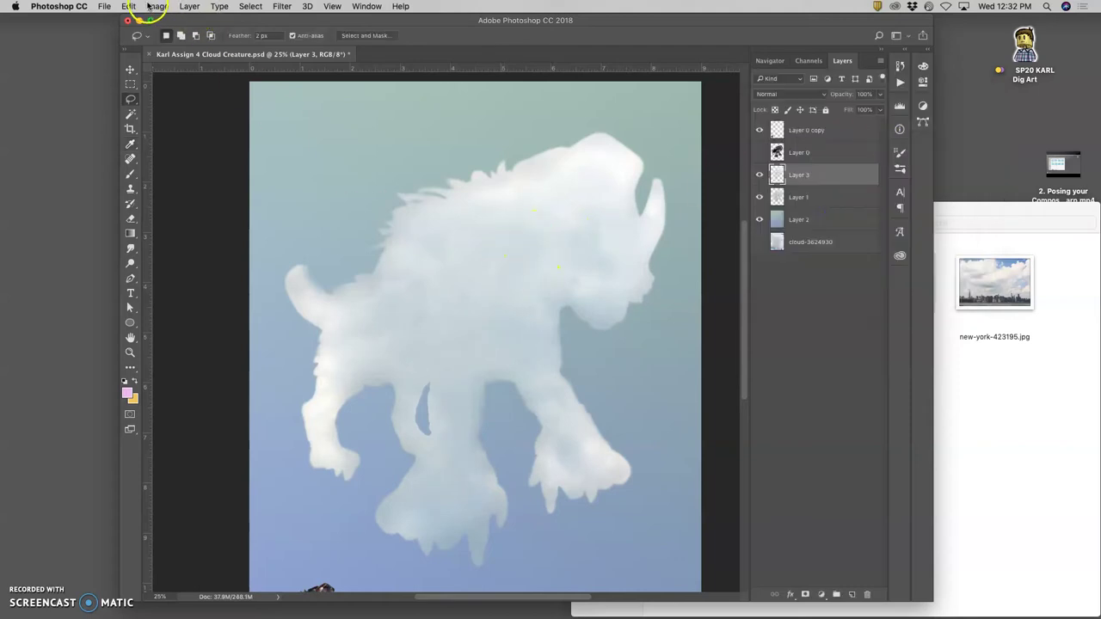
- Tint Layer 3 pink with Color Balance: highlights red, midtones 0/-9/-11, shadows -16/0/+14
click(158, 6)
mouse_move(172, 38)
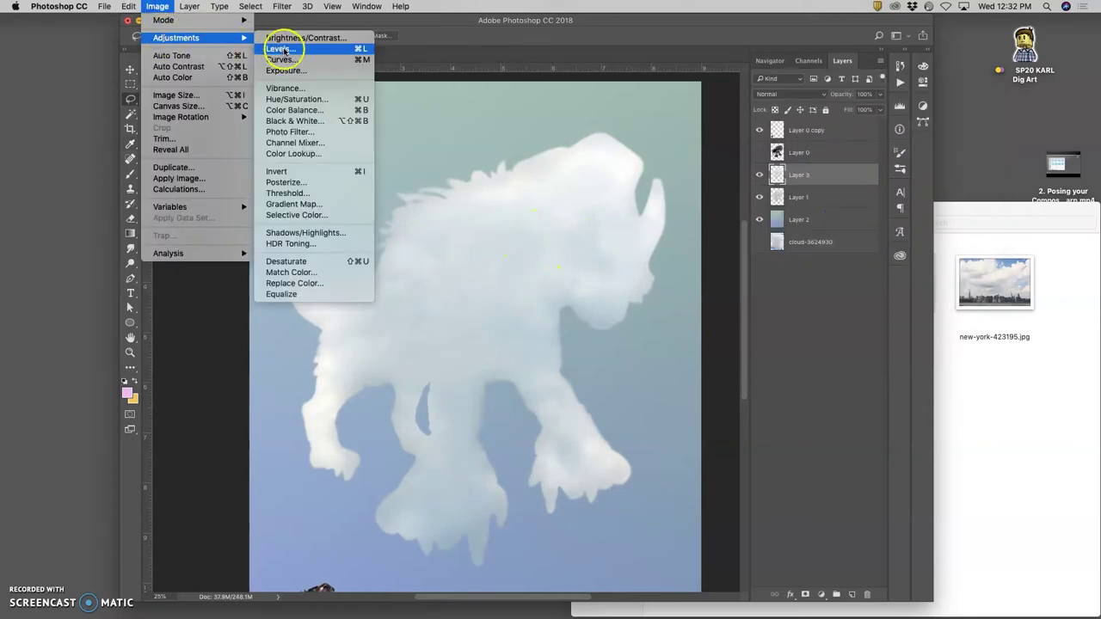
click(293, 110)
click(858, 342)
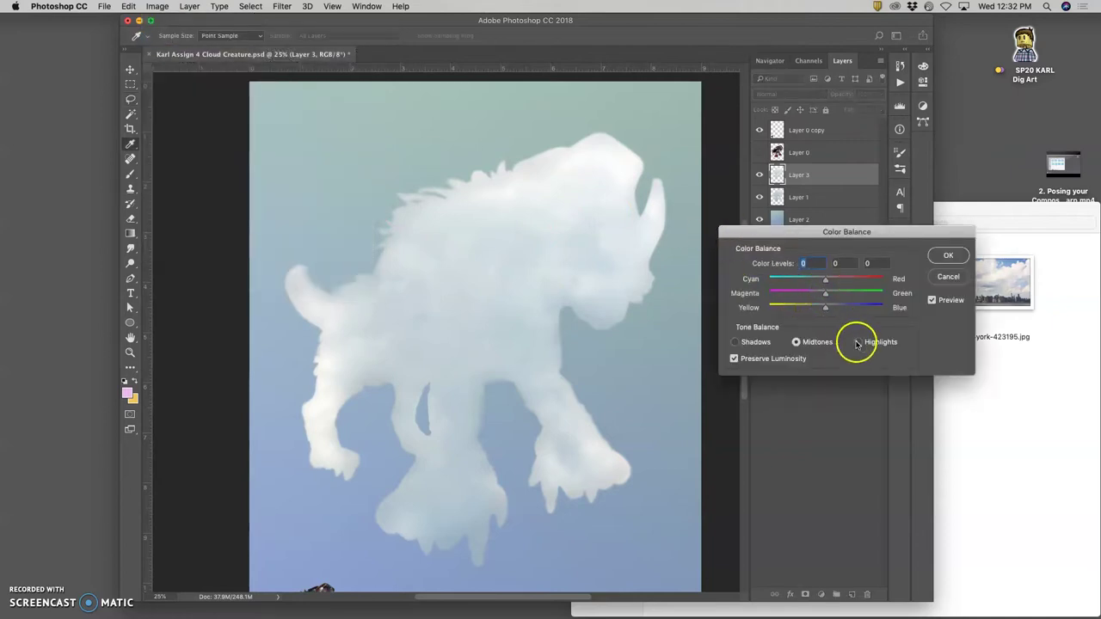
drag(826, 281, 818, 295)
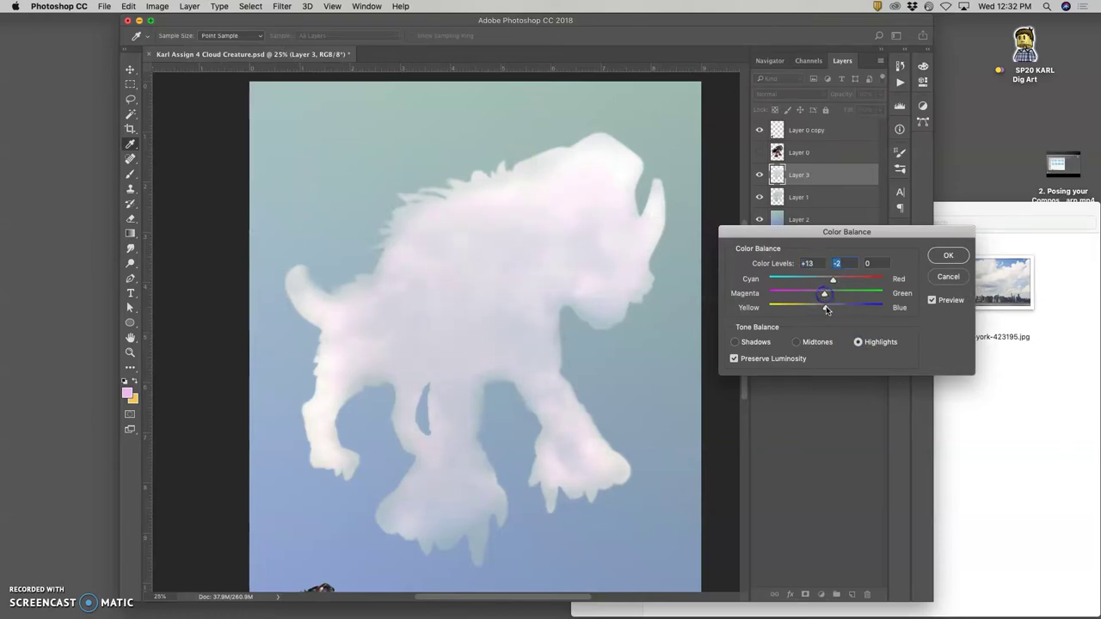
click(812, 342)
click(828, 297)
mouse_move(827, 297)
mouse_down()
mouse_move(819, 309)
mouse_move(821, 282)
mouse_move(827, 311)
mouse_up()
click(734, 341)
click(948, 256)
key(l)
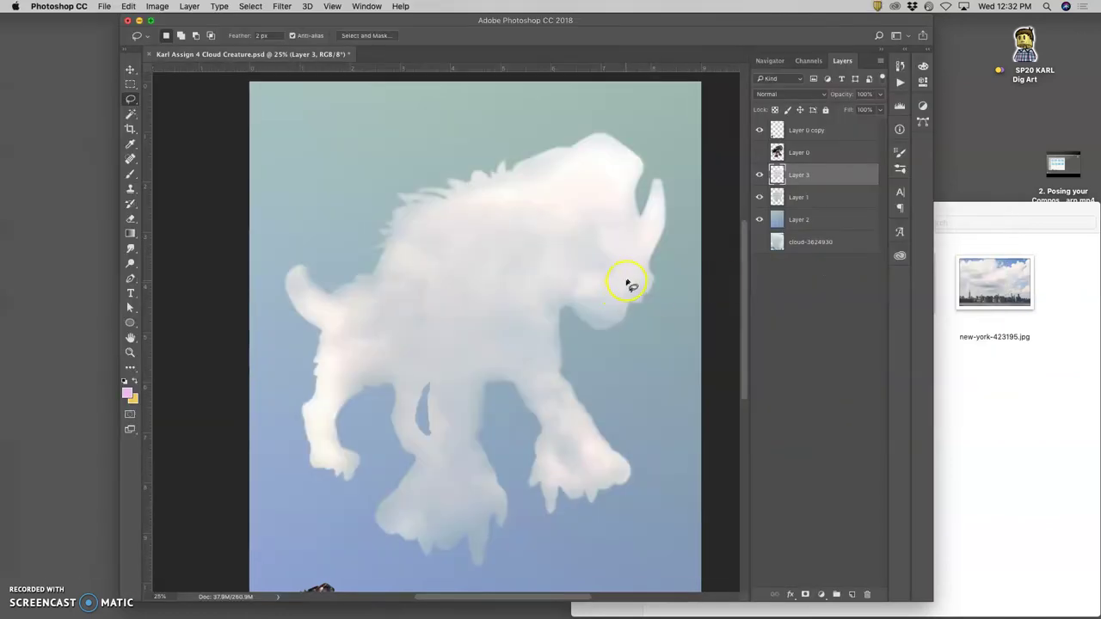
key(super+minus)
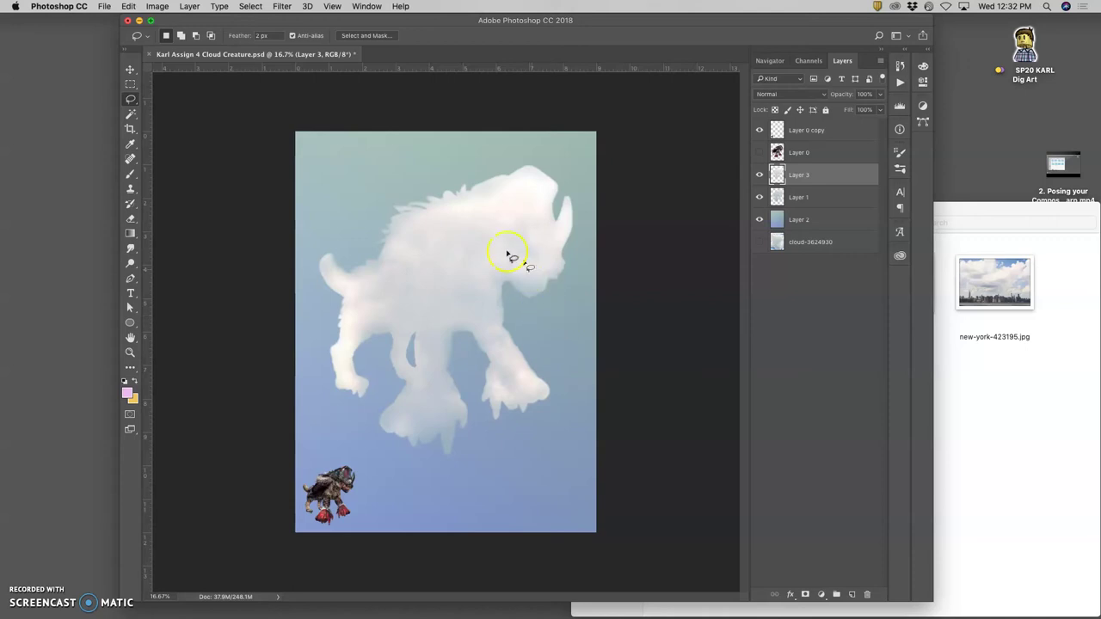
- Toggle Layer 3's visibility to compare the cloud, then select Layer 1
click(759, 175)
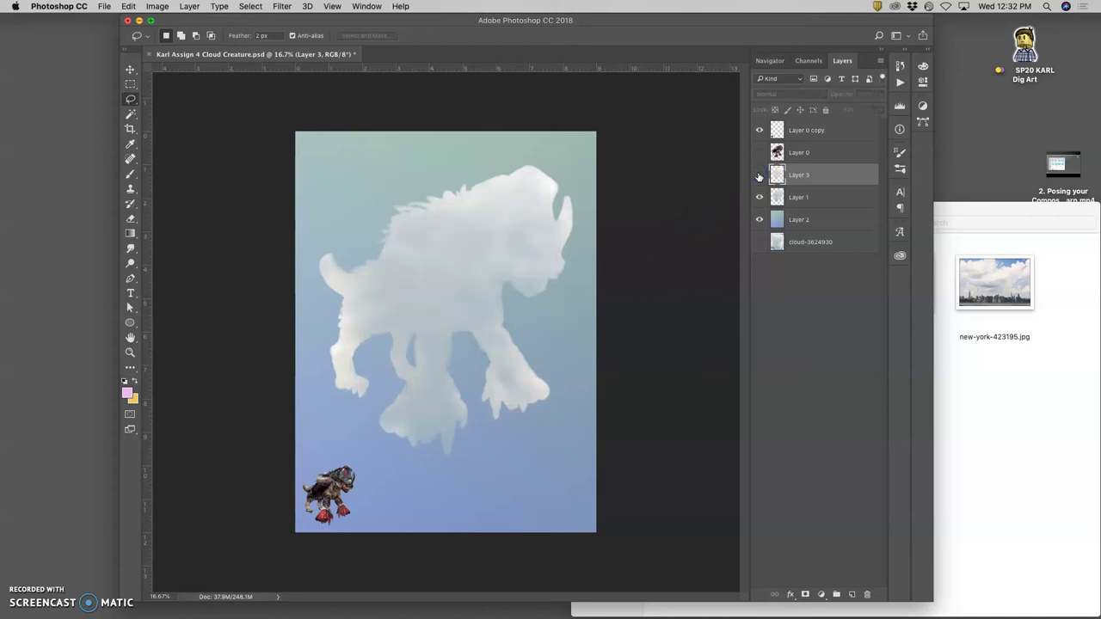
click(759, 175)
click(759, 175)
click(759, 175)
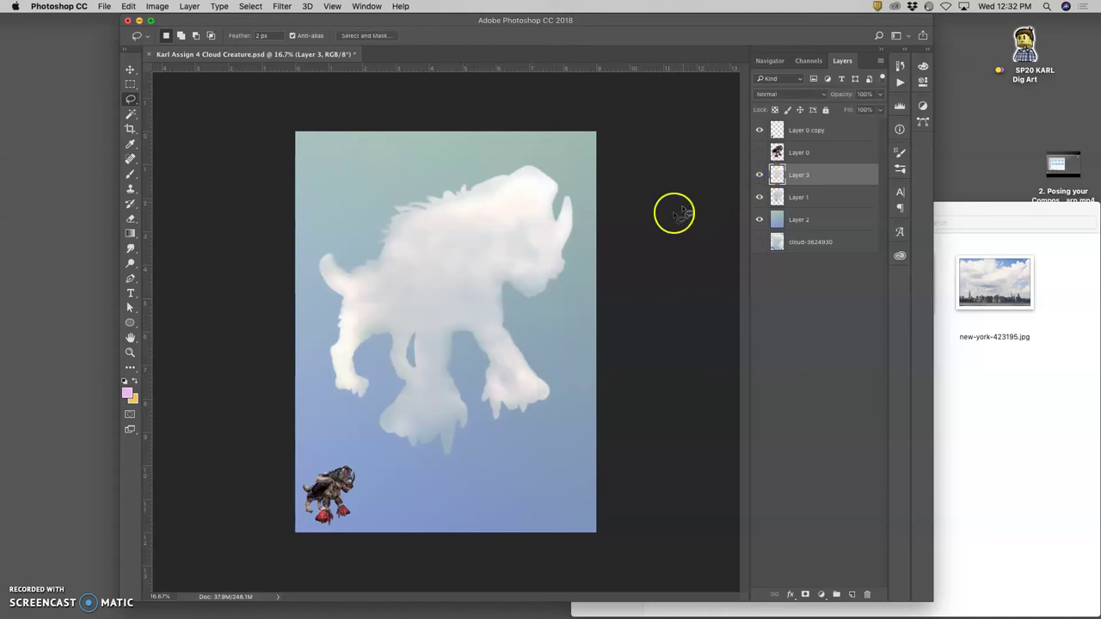
click(797, 197)
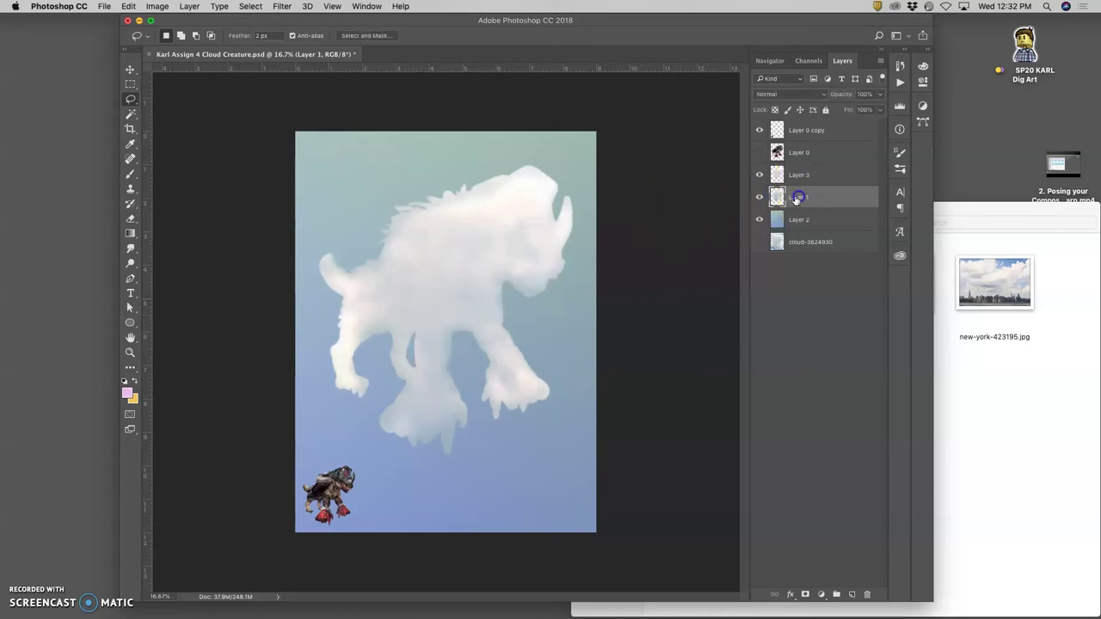
- Erase the head and leg edges on Layer 1 with a soft 220 px eraser
click(130, 218)
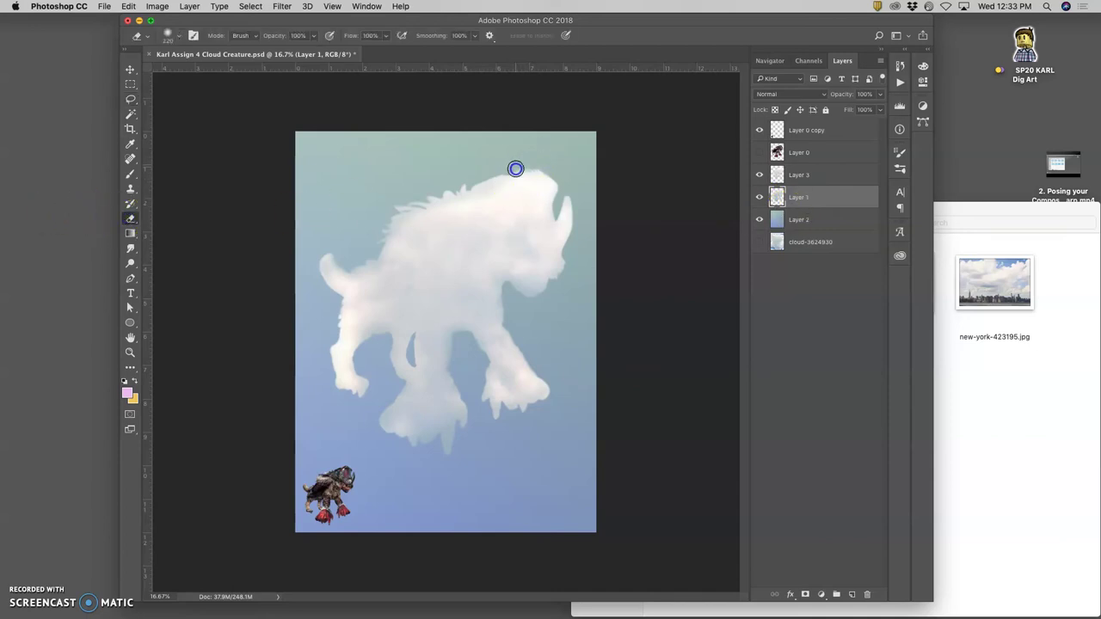
mouse_move(526, 144)
mouse_down()
mouse_move(523, 179)
mouse_move(539, 220)
mouse_move(504, 180)
mouse_up()
drag(556, 182, 557, 183)
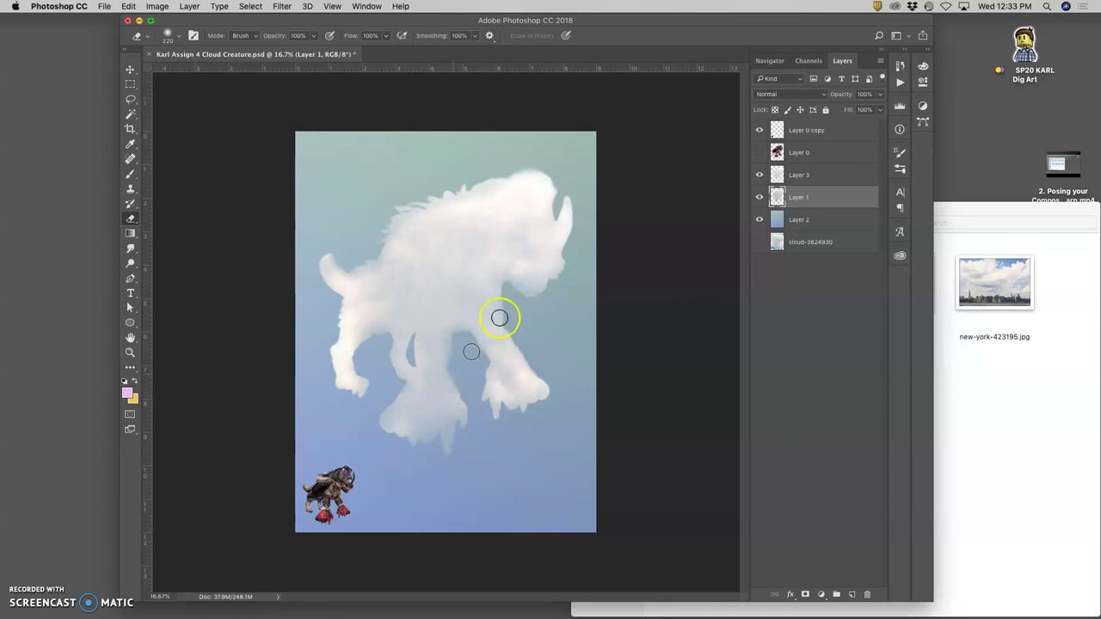
click(559, 186)
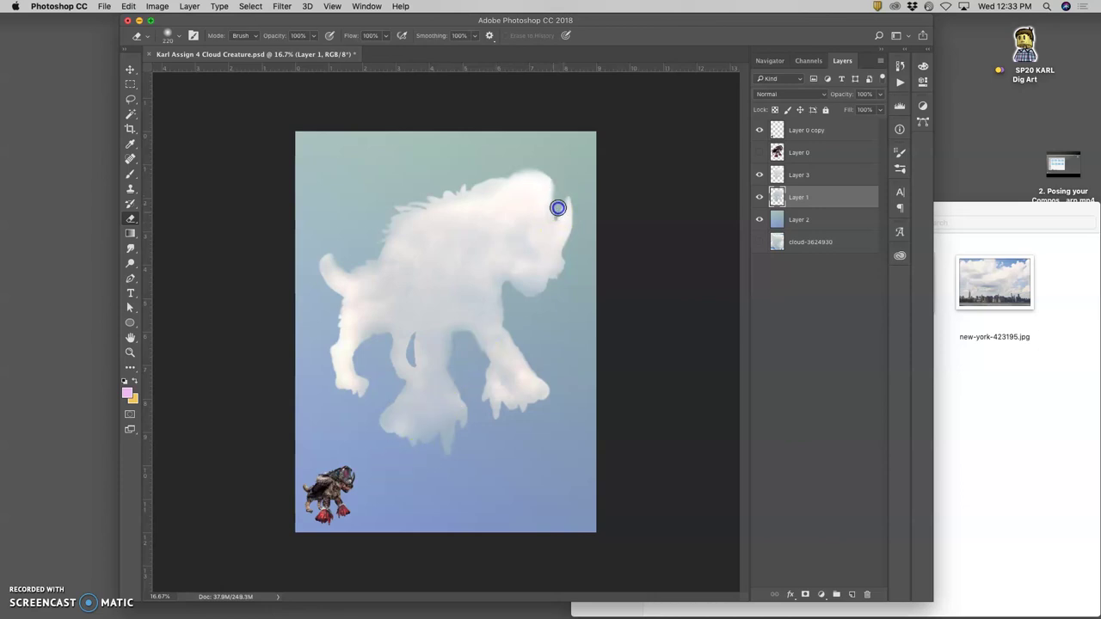